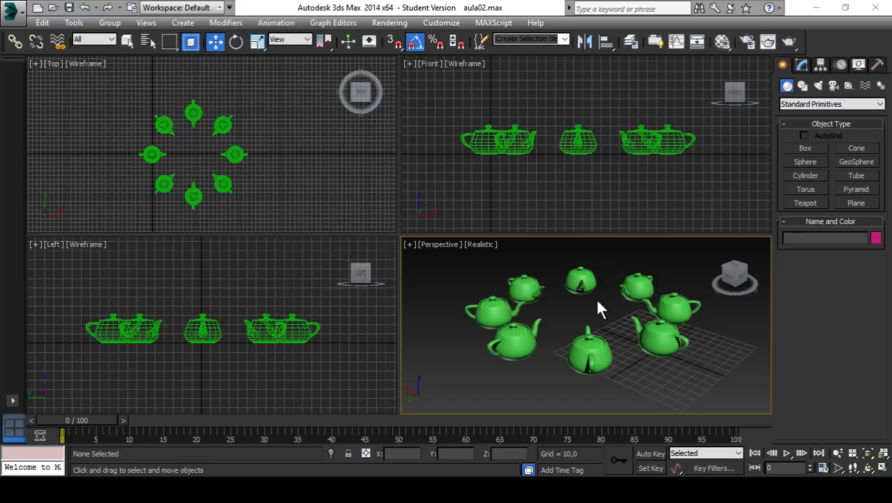
Examine the ring of green teapots in the Perspective view from several distances and angles
{"action": "middle_click_drag", "start_coordinate": [587, 309], "coordinate": [590, 328], "text": "alt"}
{"action": "scroll", "coordinate": [588, 330], "scroll_direction": "up", "scroll_amount": 8}
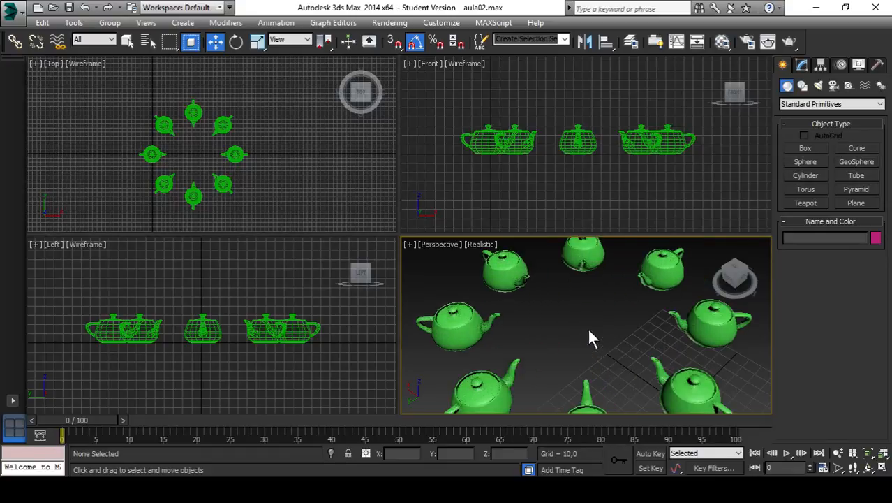
{"action": "scroll", "coordinate": [589, 330], "scroll_direction": "down", "scroll_amount": 3}
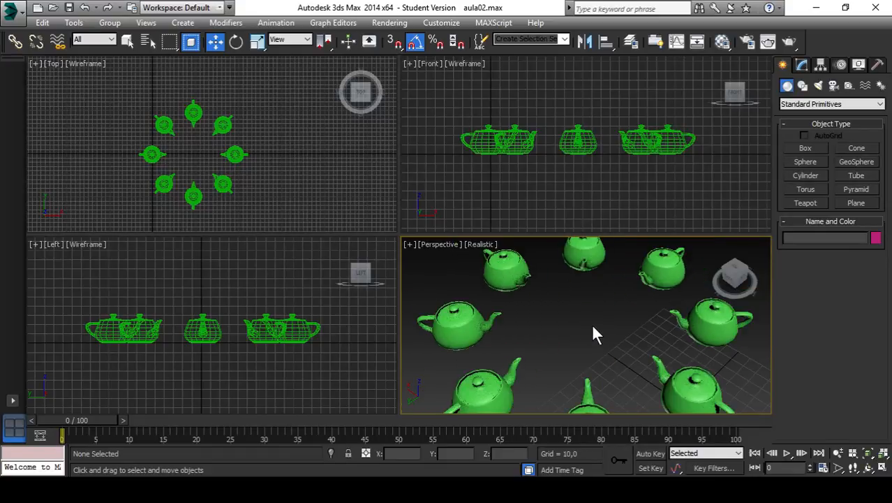
{"action": "scroll", "coordinate": [594, 328], "scroll_direction": "down", "scroll_amount": 2}
{"action": "scroll", "coordinate": [590, 325], "scroll_direction": "down", "scroll_amount": 2}
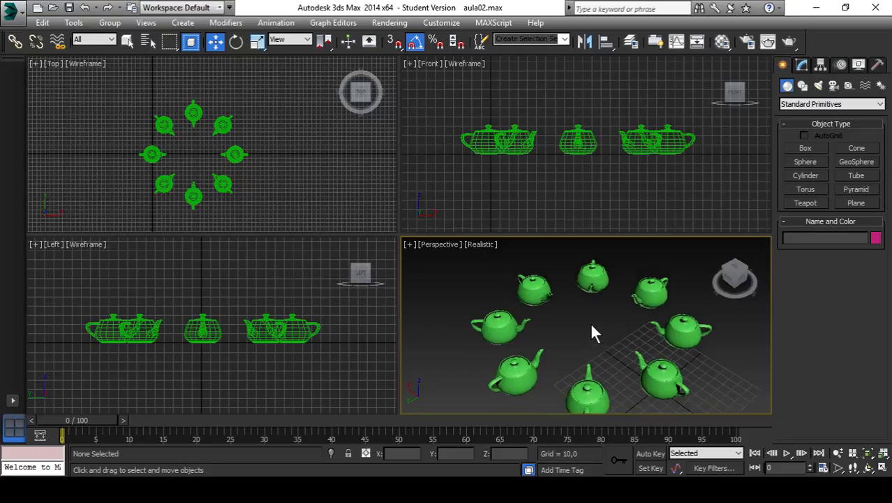
{"action": "scroll", "coordinate": [593, 319], "scroll_direction": "up", "scroll_amount": 4}
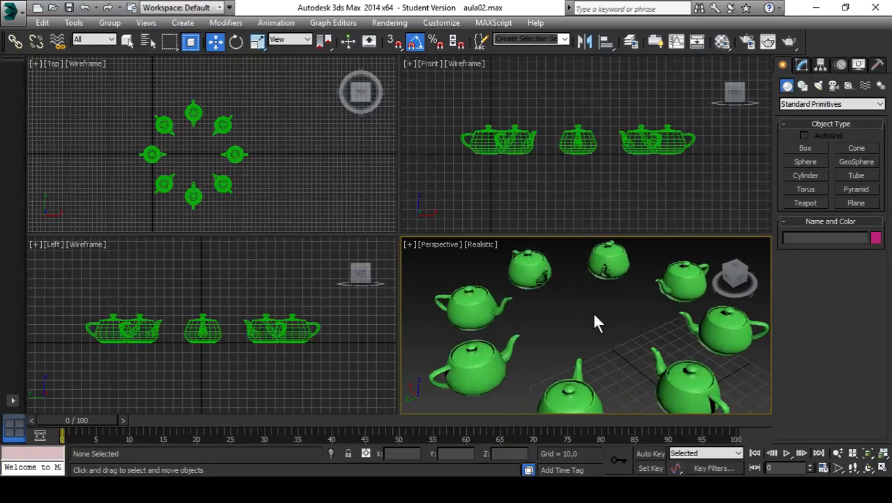
{"action": "scroll", "coordinate": [594, 322], "scroll_direction": "down", "scroll_amount": 2}
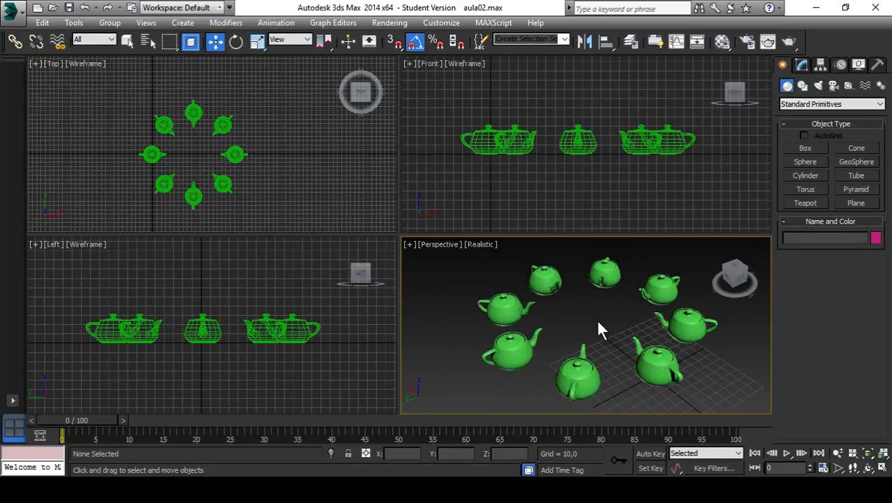
{"action": "scroll", "coordinate": [543, 325], "scroll_direction": "up", "scroll_amount": 3}
{"action": "middle_click_drag", "start_coordinate": [546, 324], "coordinate": [608, 328], "text": "alt"}
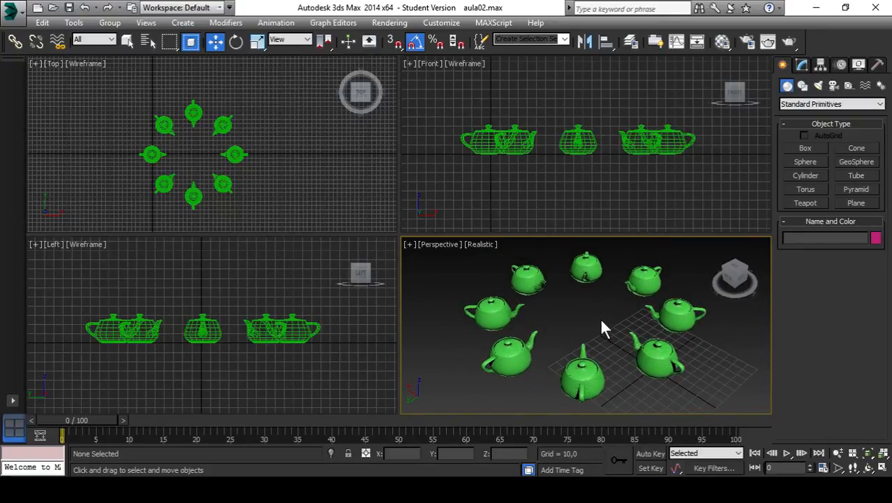
Examine the circular teapot arrangement from above in the Top view and compare it with the Perspective view
{"action": "scroll", "coordinate": [303, 175], "scroll_direction": "up", "scroll_amount": 5}
{"action": "scroll", "coordinate": [205, 145], "scroll_direction": "up", "scroll_amount": 2}
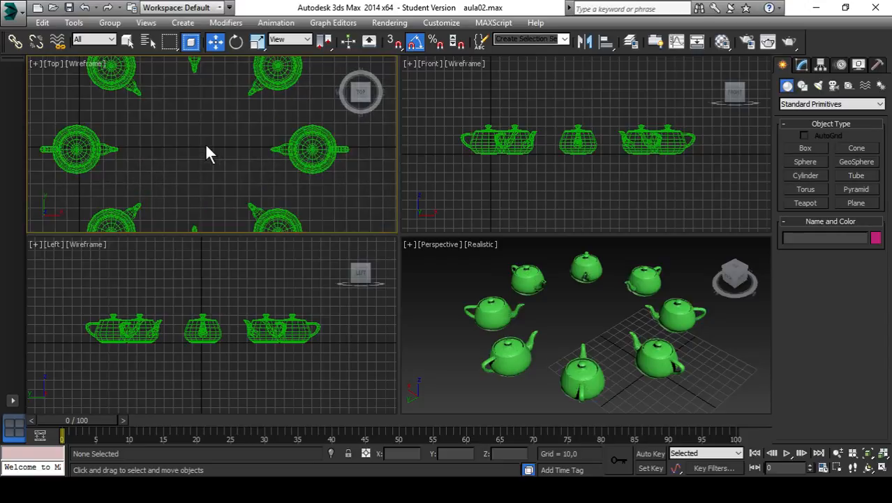
{"action": "scroll", "coordinate": [205, 143], "scroll_direction": "down", "scroll_amount": 4}
{"action": "scroll", "coordinate": [205, 143], "scroll_direction": "up", "scroll_amount": 4}
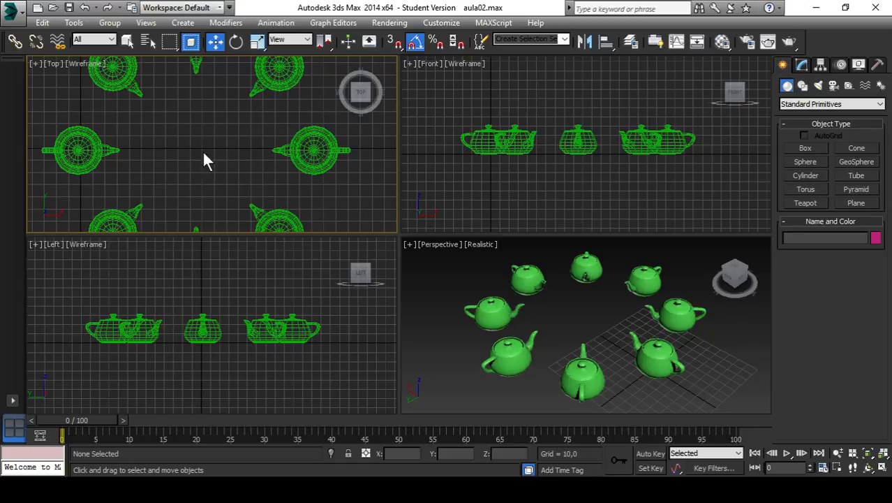
{"action": "scroll", "coordinate": [195, 157], "scroll_direction": "down", "scroll_amount": 1}
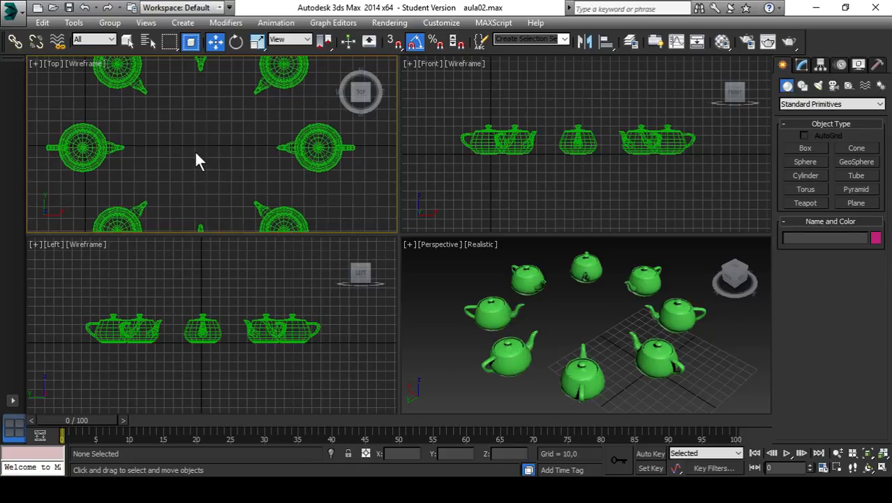
{"action": "scroll", "coordinate": [196, 159], "scroll_direction": "down", "scroll_amount": 2}
{"action": "scroll", "coordinate": [194, 152], "scroll_direction": "down", "scroll_amount": 1}
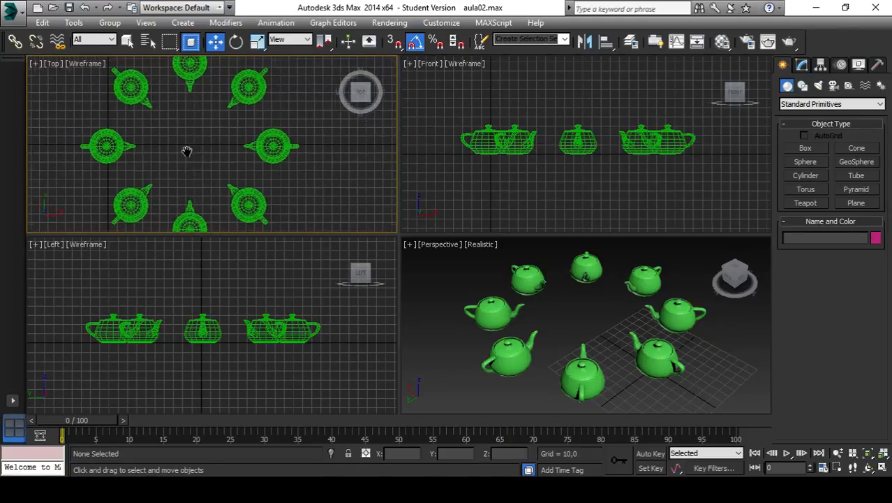
{"action": "scroll", "coordinate": [188, 152], "scroll_direction": "down", "scroll_amount": 1}
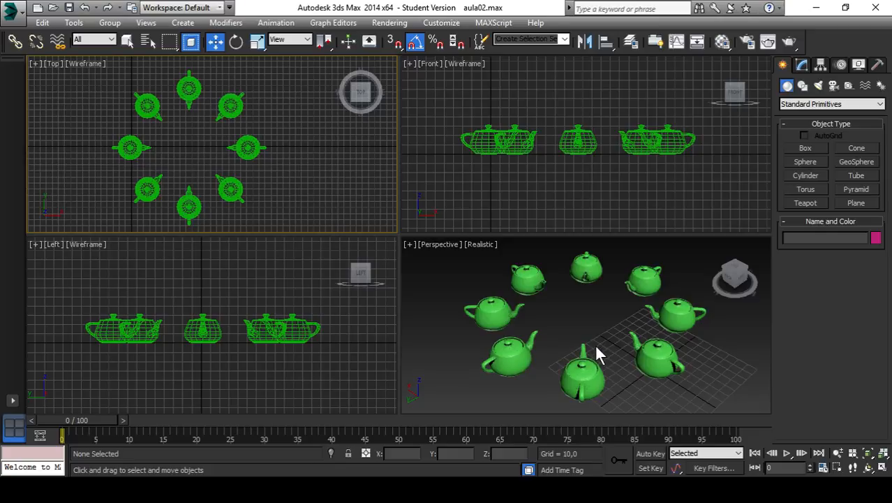
{"action": "middle_click_drag", "start_coordinate": [595, 345], "coordinate": [572, 333], "text": "alt"}
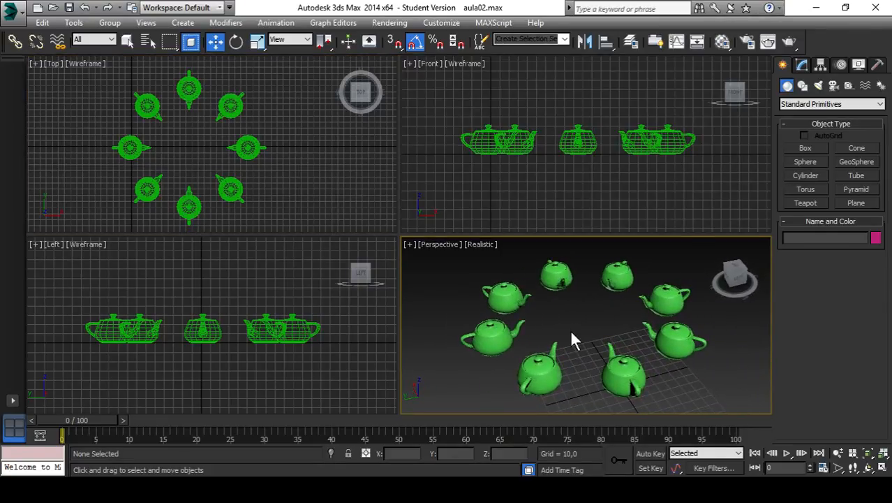
Inspect the teapots closely in the Front view, including their handles, and check the arrangement across all four views
{"action": "middle_click_drag", "start_coordinate": [491, 177], "coordinate": [492, 194]}
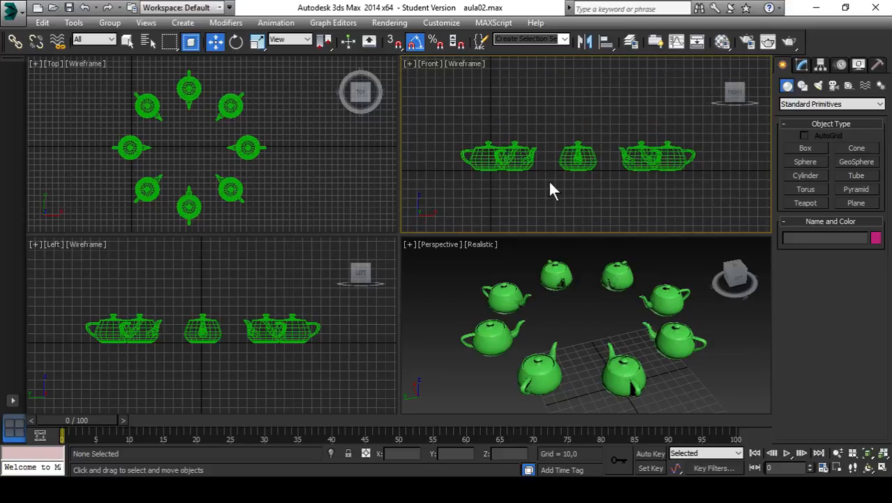
{"action": "scroll", "coordinate": [466, 169], "scroll_direction": "up", "scroll_amount": 10}
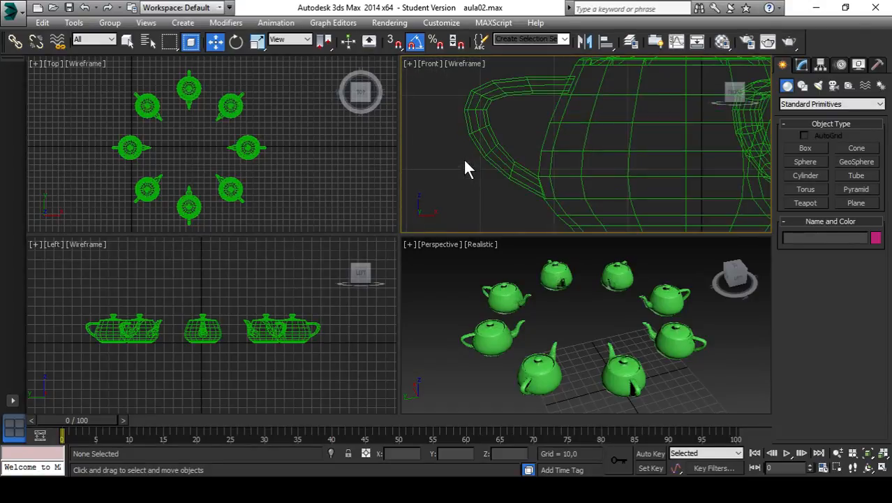
{"action": "scroll", "coordinate": [466, 169], "scroll_direction": "down", "scroll_amount": 5}
{"action": "scroll", "coordinate": [472, 139], "scroll_direction": "up", "scroll_amount": 8}
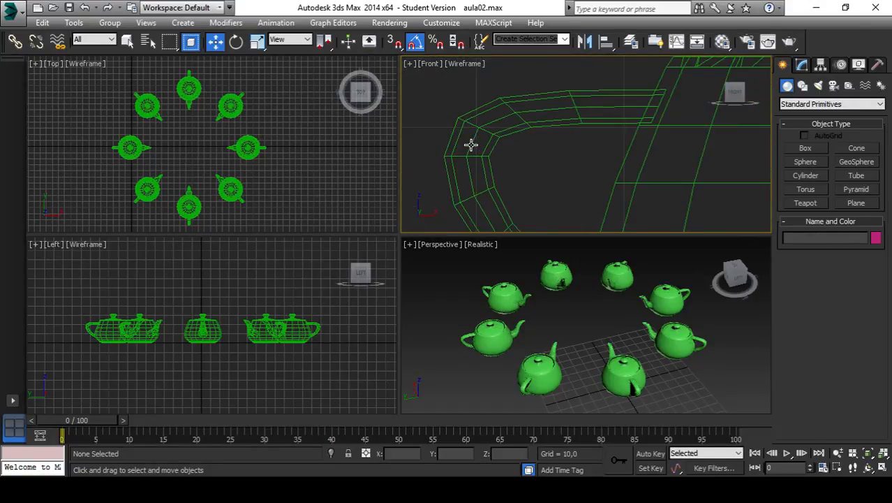
{"action": "scroll", "coordinate": [467, 148], "scroll_direction": "down", "scroll_amount": 10}
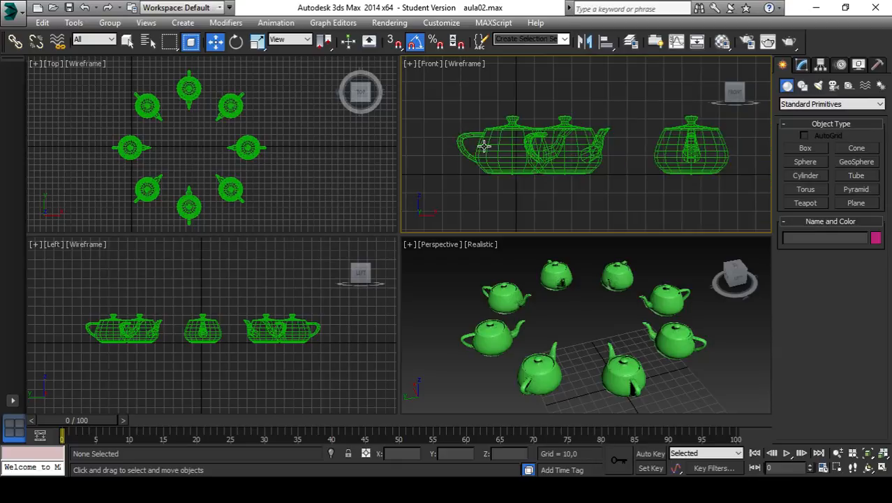
{"action": "scroll", "coordinate": [639, 170], "scroll_direction": "up", "scroll_amount": 10}
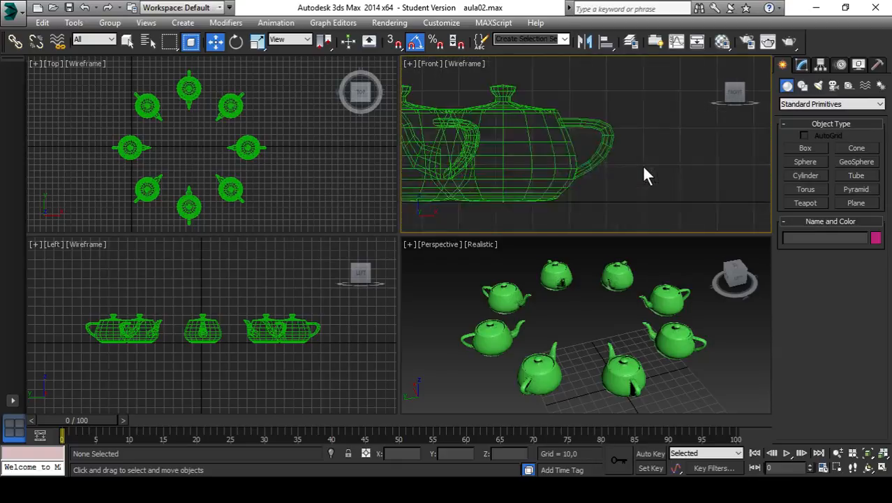
{"action": "middle_click_drag", "start_coordinate": [479, 152], "coordinate": [639, 155]}
{"action": "scroll", "coordinate": [433, 166], "scroll_direction": "down", "scroll_amount": 10}
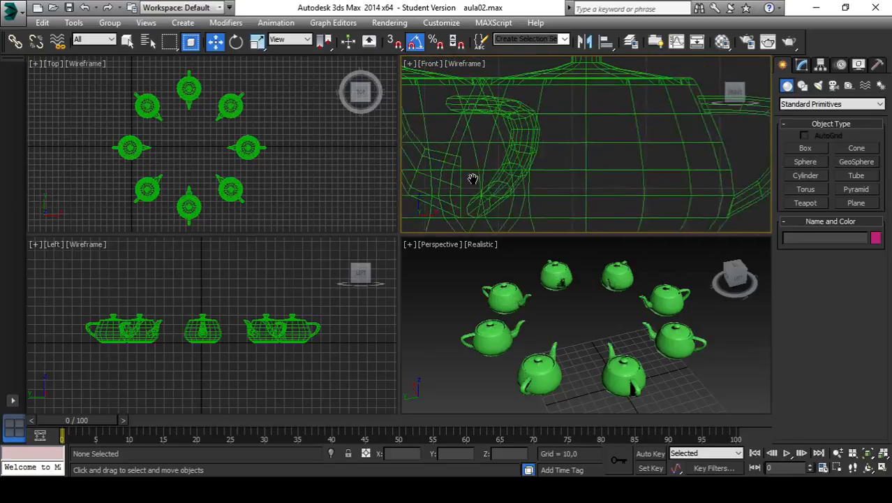
{"action": "scroll", "coordinate": [575, 161], "scroll_direction": "down", "scroll_amount": 8}
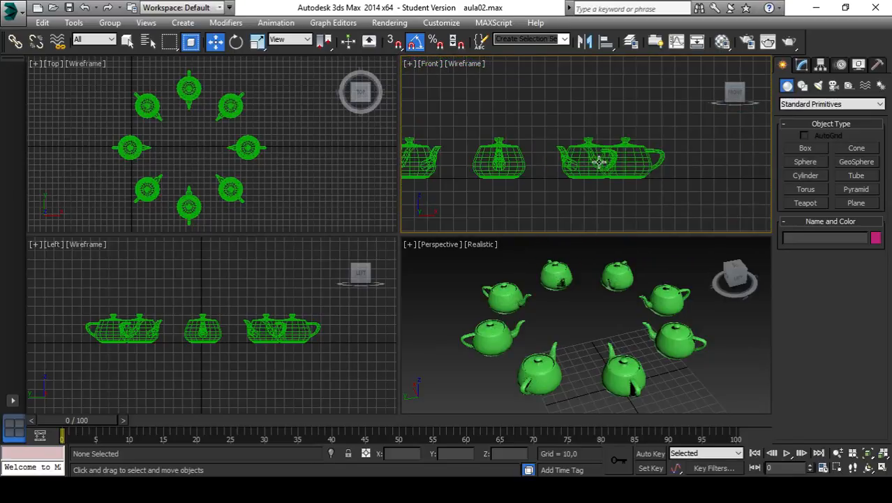
{"action": "middle_click_drag", "start_coordinate": [548, 163], "coordinate": [602, 161]}
{"action": "middle_click_drag", "start_coordinate": [215, 168], "coordinate": [247, 179]}
{"action": "middle_click_drag", "start_coordinate": [212, 309], "coordinate": [223, 328]}
{"action": "middle_click_drag", "start_coordinate": [631, 325], "coordinate": [605, 328]}
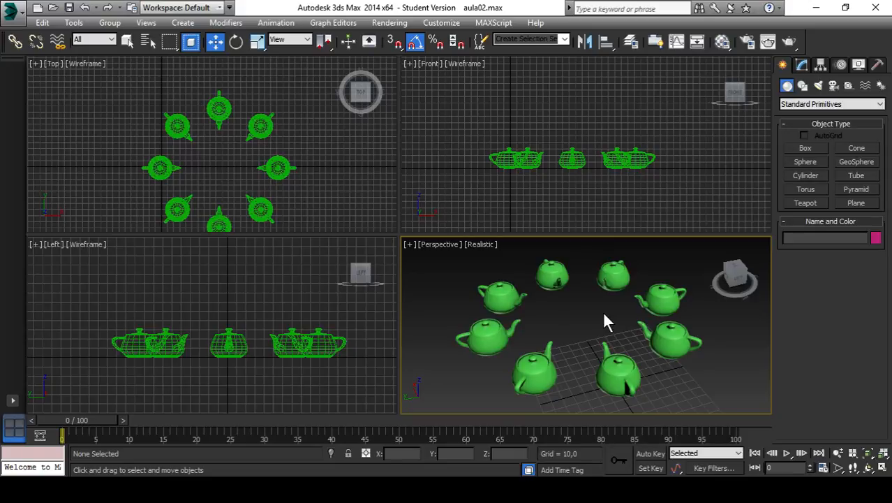
Start a new empty scene without saving the current one and fit all viewports to the default extents
{"action": "left_click", "coordinate": [13, 10]}
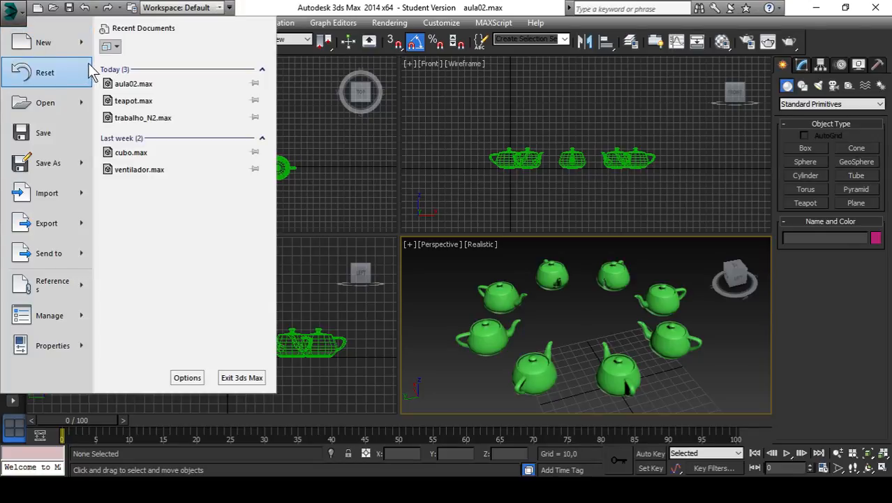
{"action": "left_click", "coordinate": [54, 43]}
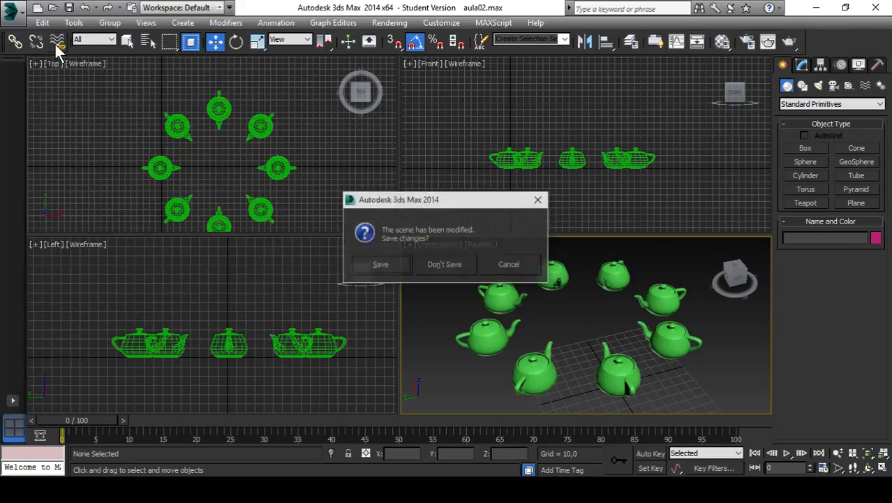
{"action": "left_click", "coordinate": [440, 264]}
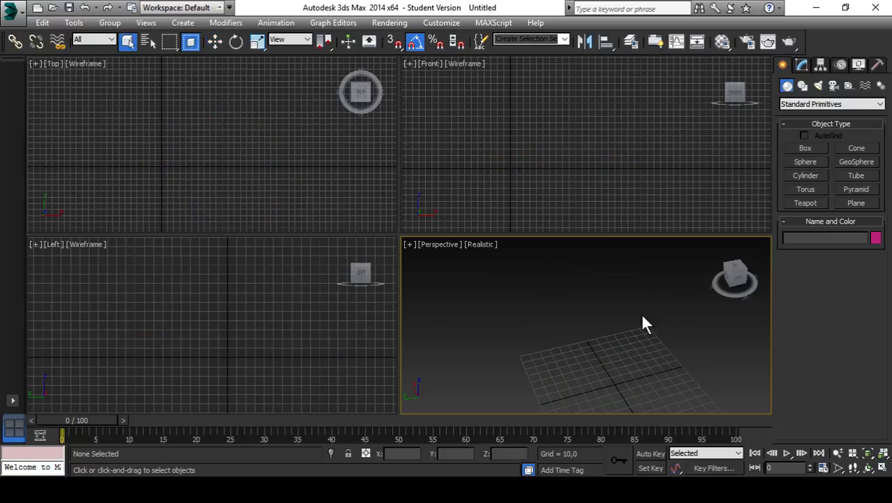
{"action": "left_click", "coordinate": [883, 454]}
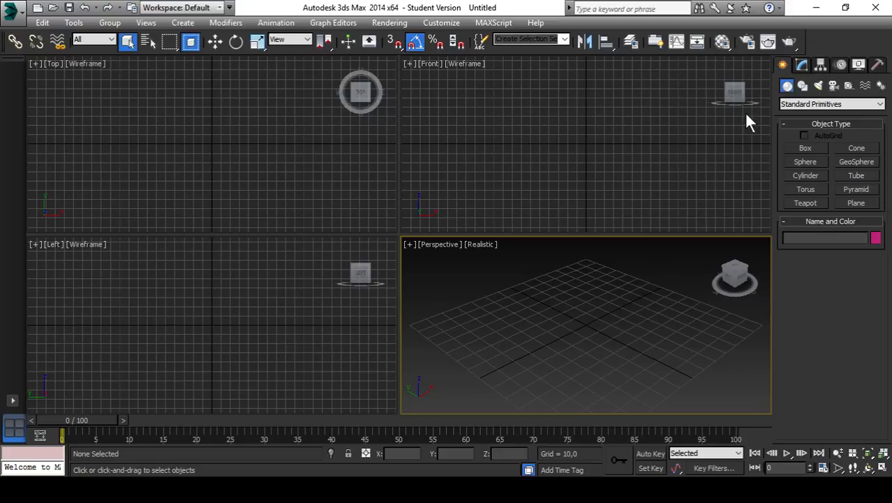
Create a teapot with a radius of about 35.35 centred on the origin in the Top view and show its parameters
{"action": "left_click", "coordinate": [796, 203]}
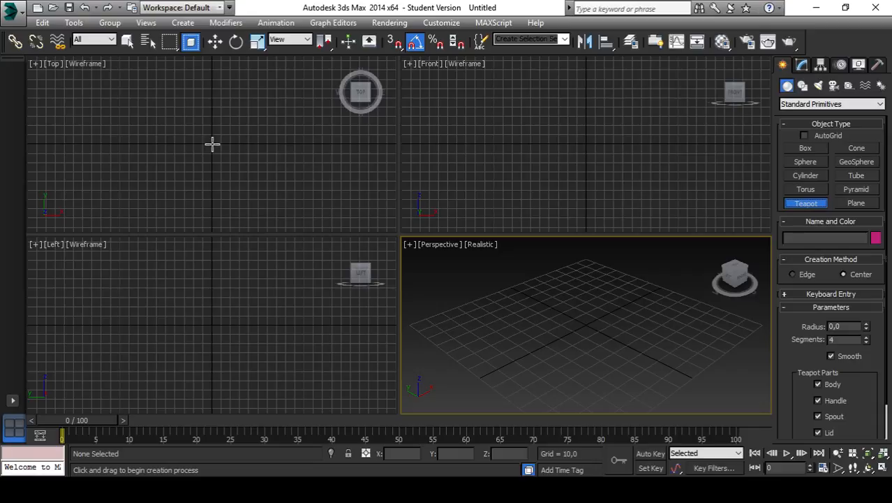
{"action": "left_click_drag", "start_coordinate": [209, 144], "coordinate": [227, 172]}
{"action": "middle_click_drag", "start_coordinate": [613, 290], "coordinate": [599, 337]}
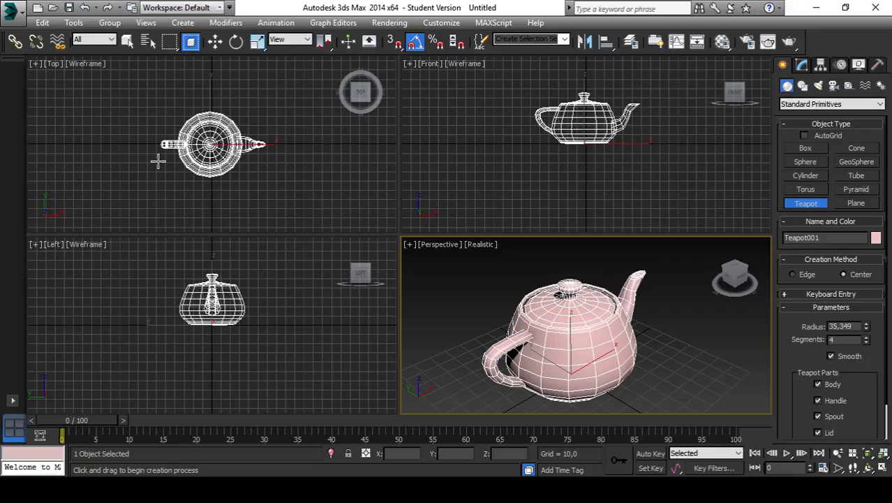
{"action": "left_click", "coordinate": [802, 66]}
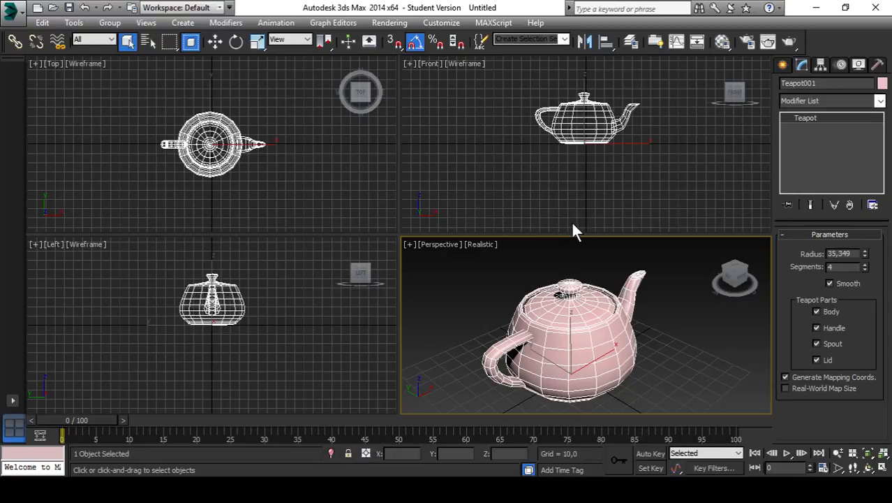
Move only the teapot's pivot along the X axis past the spout to about X 153.4 and leave pivot editing
{"action": "middle_click_drag", "start_coordinate": [317, 198], "coordinate": [213, 192]}
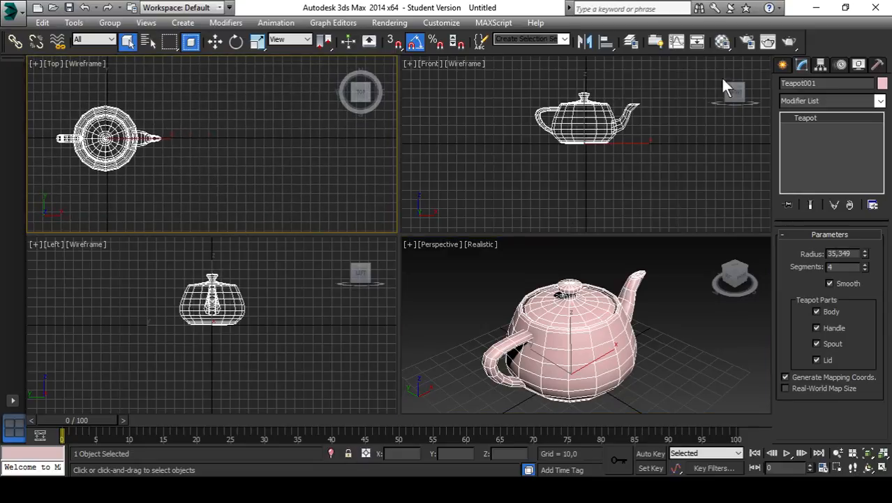
{"action": "left_click", "coordinate": [821, 66]}
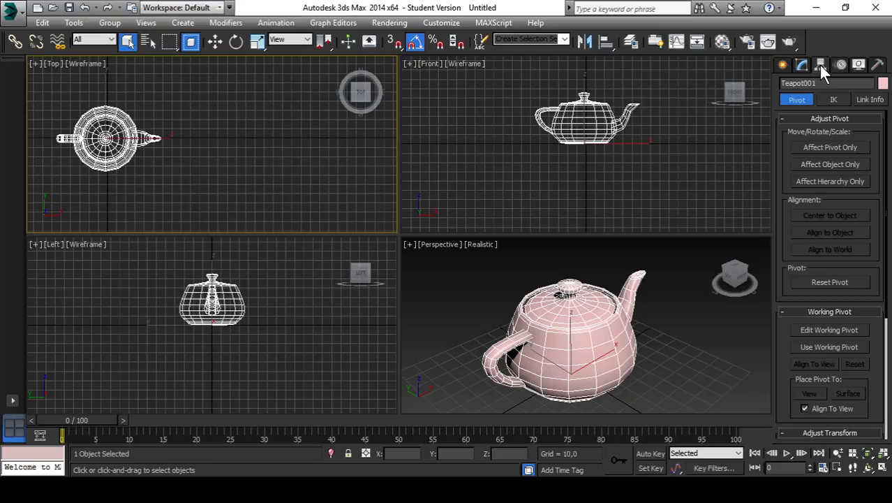
{"action": "left_click", "coordinate": [829, 149]}
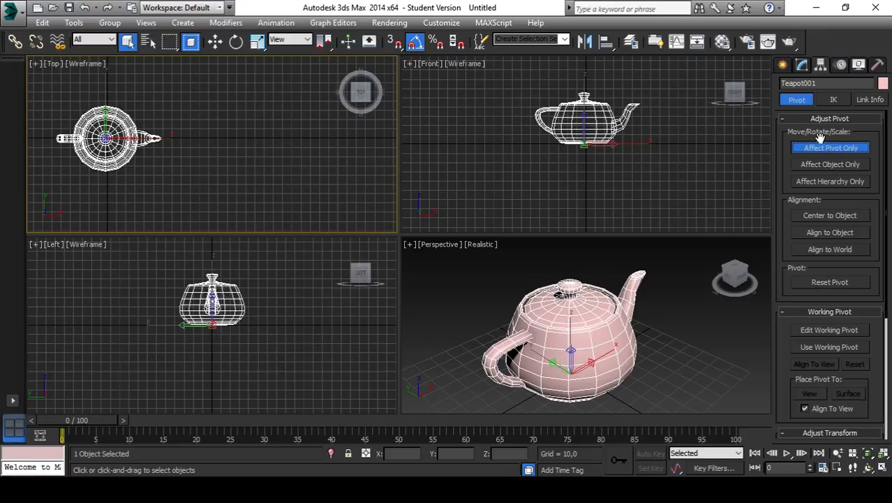
{"action": "scroll", "coordinate": [205, 155], "scroll_direction": "down", "scroll_amount": 4}
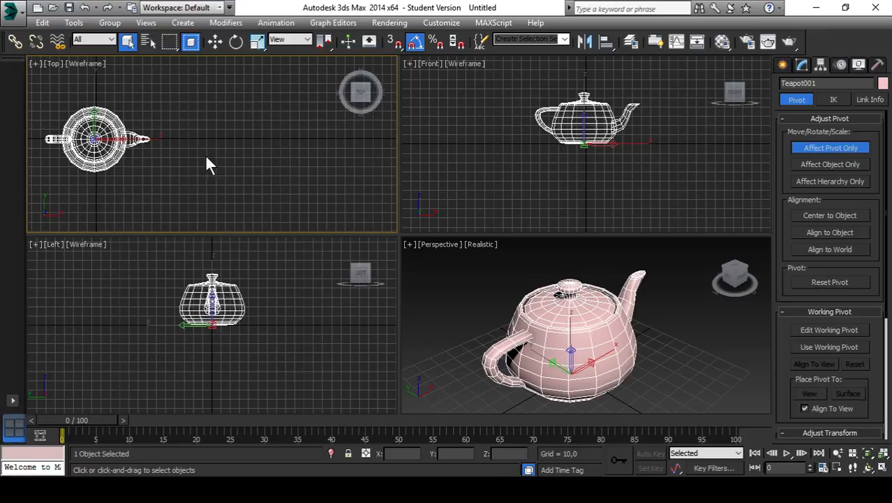
{"action": "middle_click_drag", "start_coordinate": [198, 168], "coordinate": [169, 173]}
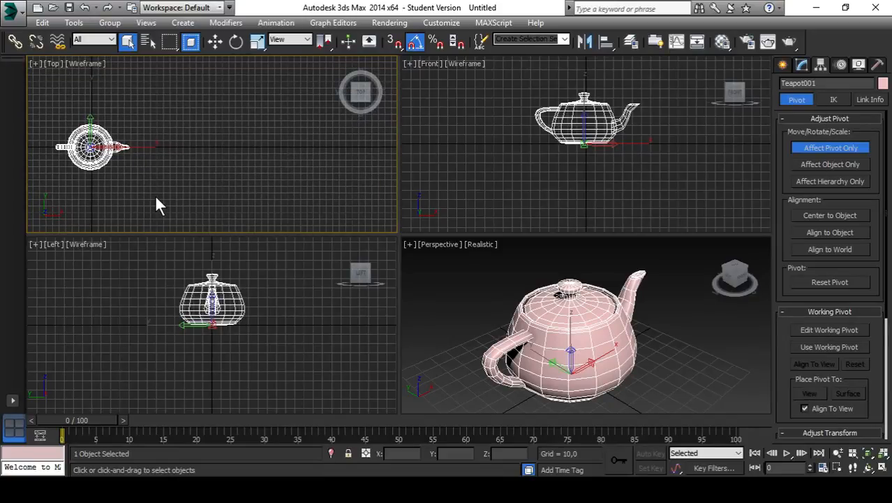
{"action": "left_click", "coordinate": [215, 42]}
{"action": "left_click_drag", "start_coordinate": [127, 148], "coordinate": [230, 157]}
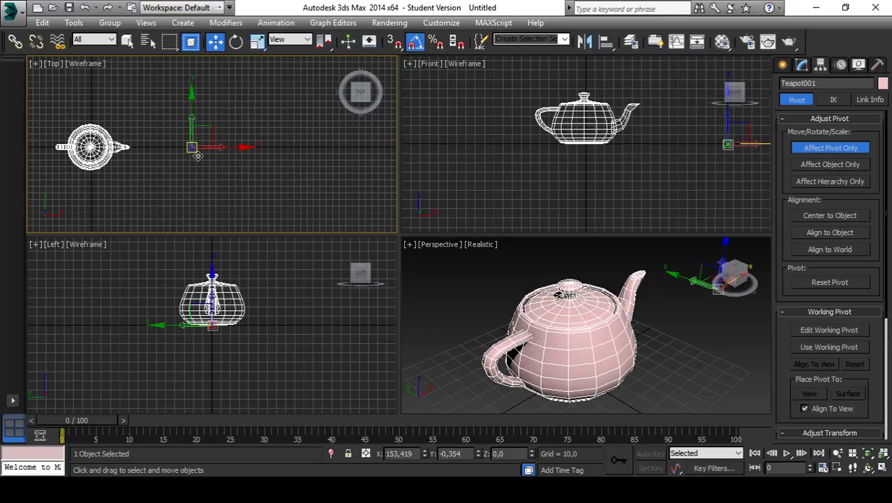
{"action": "left_click", "coordinate": [782, 65]}
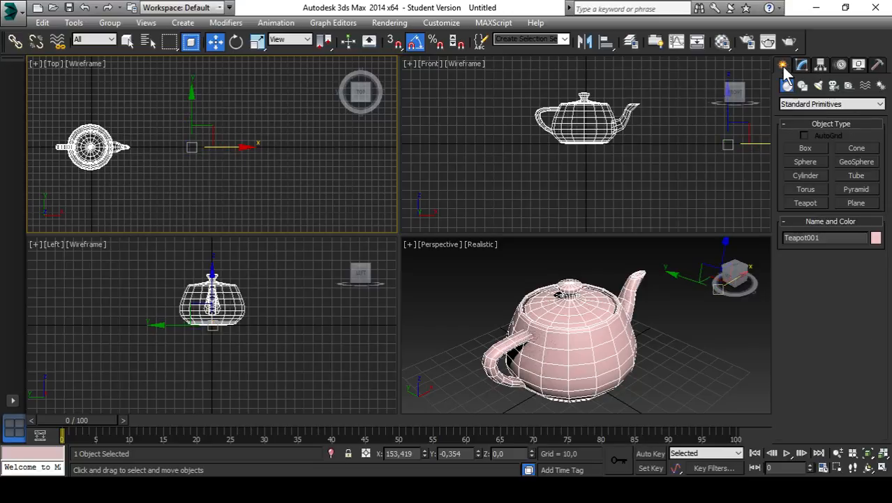
{"action": "middle_click_drag", "start_coordinate": [178, 171], "coordinate": [185, 192]}
{"action": "scroll", "coordinate": [155, 184], "scroll_direction": "down", "scroll_amount": 2}
{"action": "scroll", "coordinate": [159, 172], "scroll_direction": "down", "scroll_amount": 2}
{"action": "scroll", "coordinate": [150, 186], "scroll_direction": "up", "scroll_amount": 3}
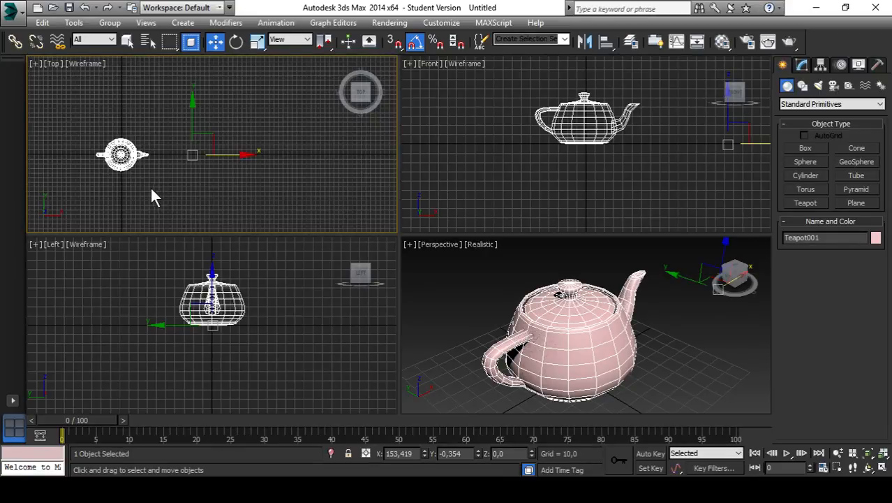
Rotate-clone the teapot -30° about Z around its offset pivot in the Top view, making five copies
{"action": "scroll", "coordinate": [146, 173], "scroll_direction": "up", "scroll_amount": 3}
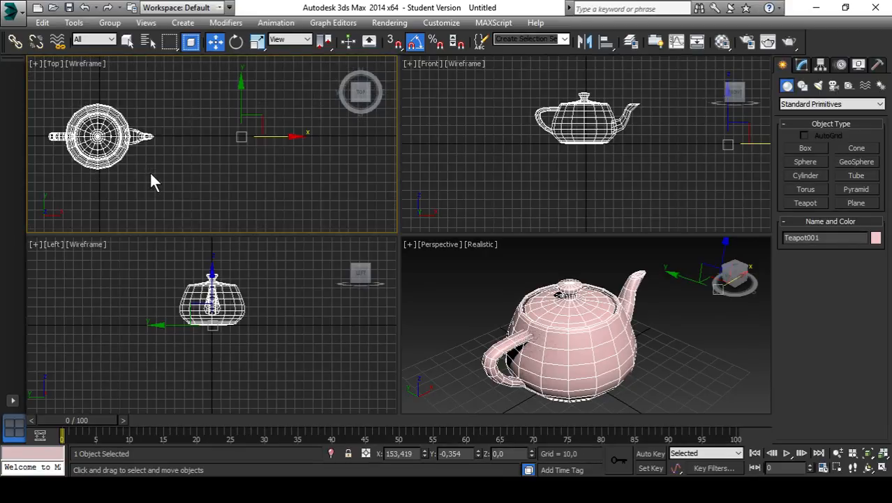
{"action": "scroll", "coordinate": [150, 172], "scroll_direction": "down", "scroll_amount": 3}
{"action": "middle_click_drag", "start_coordinate": [171, 196], "coordinate": [162, 196]}
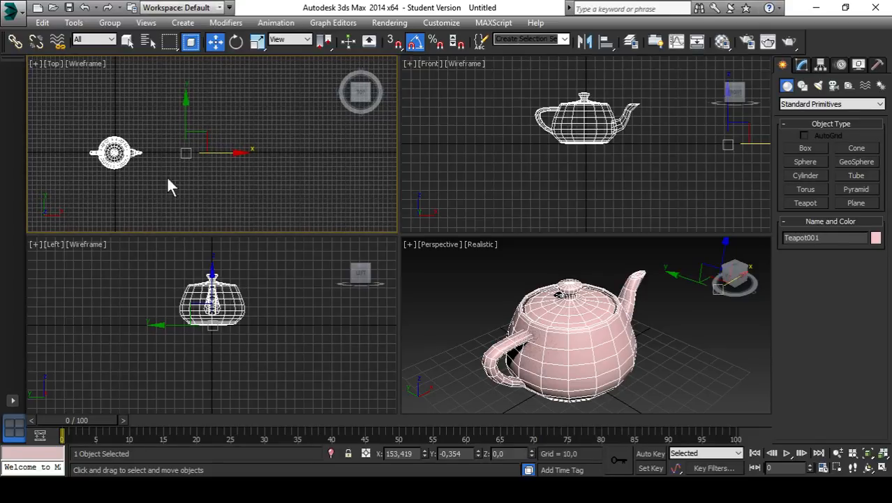
{"action": "left_click", "coordinate": [236, 43]}
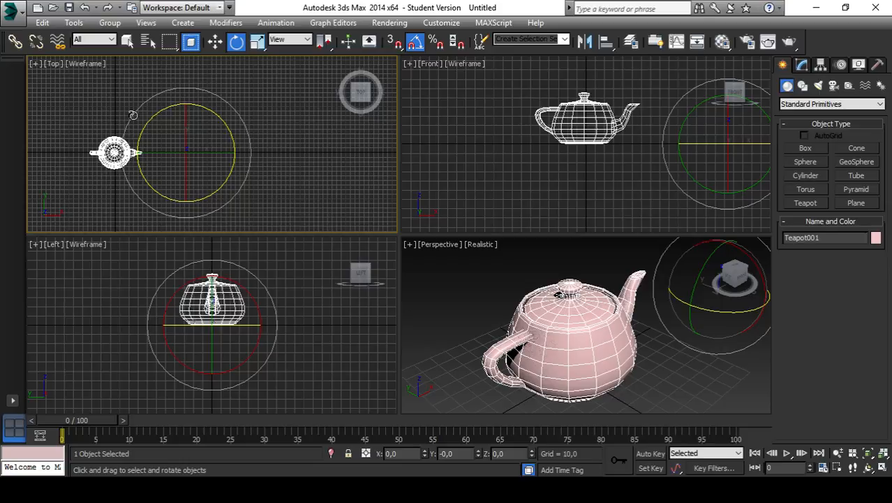
{"action": "mouse_move", "coordinate": [133, 115]}
{"action": "left_mouse_down", "text": "shift"}
{"action": "mouse_move", "coordinate": [143, 96]}
{"action": "mouse_move", "coordinate": [159, 97]}
{"action": "mouse_move", "coordinate": [151, 106]}
{"action": "left_mouse_up", "text": "shift"}
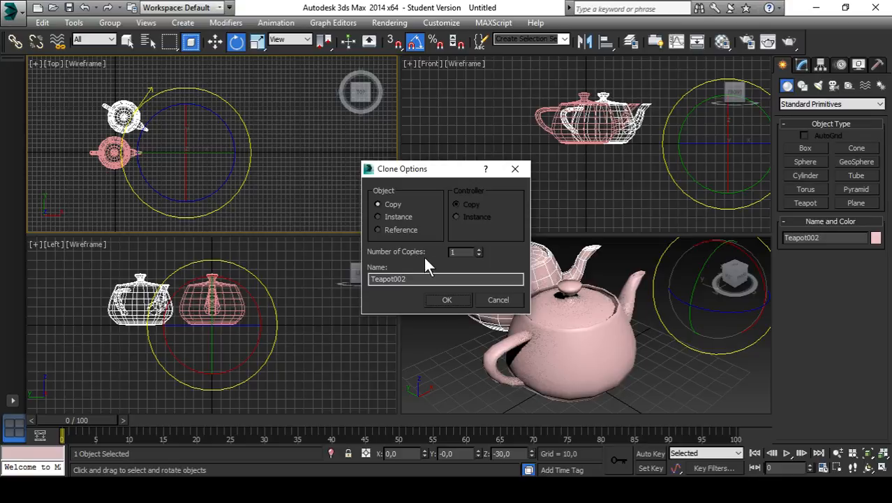
{"action": "left_click", "coordinate": [478, 248]}
{"action": "left_click", "coordinate": [479, 249]}
{"action": "left_click", "coordinate": [478, 249]}
{"action": "left_click", "coordinate": [478, 248]}
{"action": "left_click", "coordinate": [438, 300]}
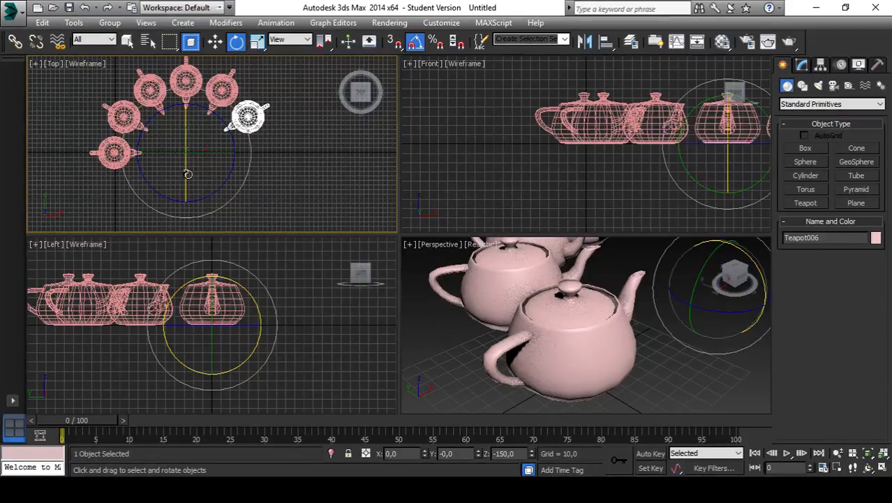
Check the arc of teapots in the Top and Perspective views and undo the rotated copies
{"action": "middle_click_drag", "start_coordinate": [188, 175], "coordinate": [199, 196]}
{"action": "middle_click_drag", "start_coordinate": [570, 346], "coordinate": [523, 394]}
{"action": "scroll", "coordinate": [524, 395], "scroll_direction": "down", "scroll_amount": 4}
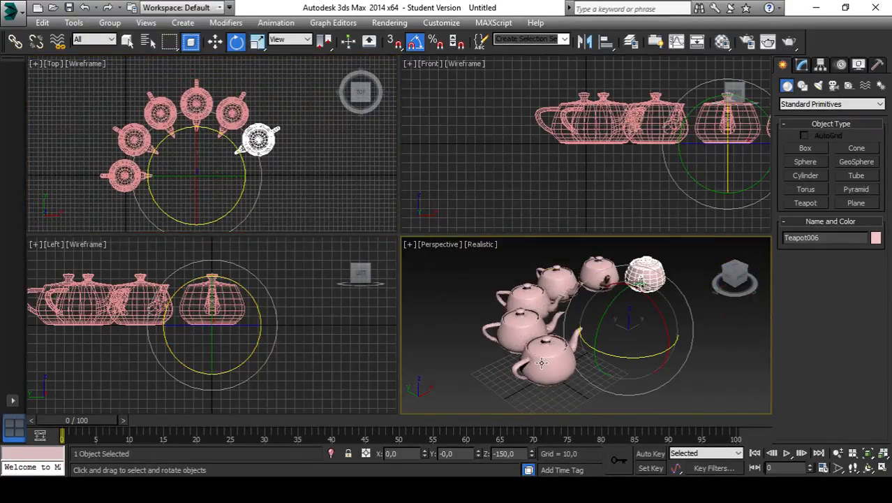
{"action": "scroll", "coordinate": [589, 334], "scroll_direction": "up", "scroll_amount": 2}
{"action": "scroll", "coordinate": [589, 337], "scroll_direction": "down", "scroll_amount": 2}
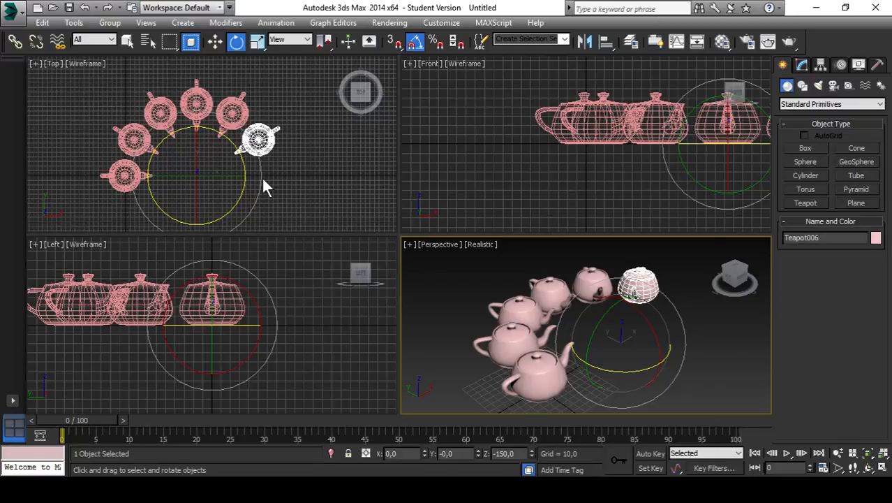
{"action": "key", "text": "ctrl+z"}
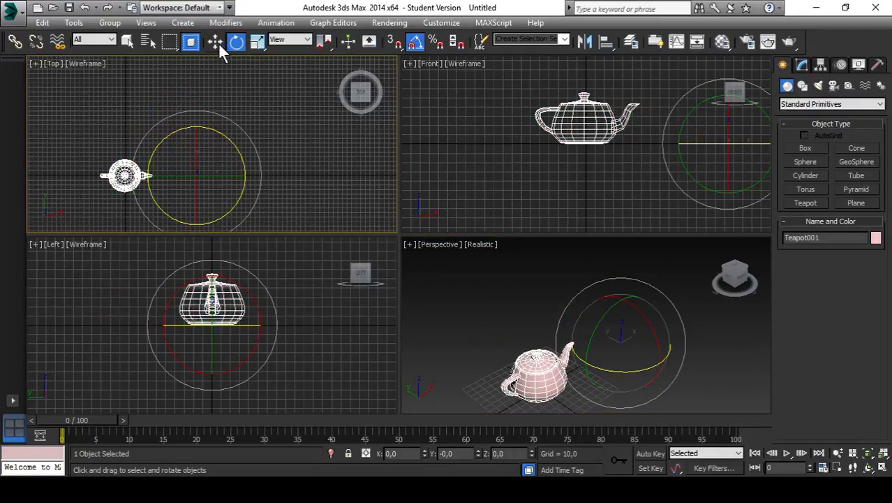
Clone the teapot into three copies by moving it diagonally about 79 in X and 60 in Y, and undo the copies
{"action": "left_click", "coordinate": [216, 42]}
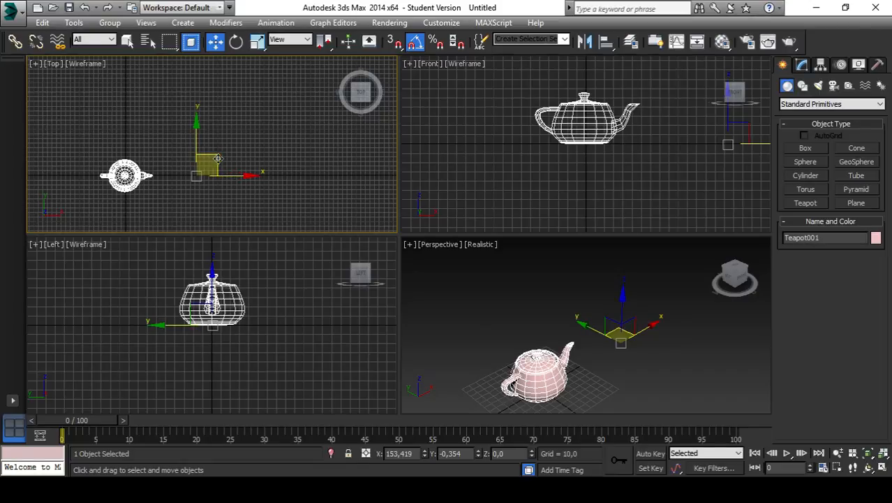
{"action": "left_click_drag", "start_coordinate": [212, 157], "coordinate": [249, 132], "text": "shift"}
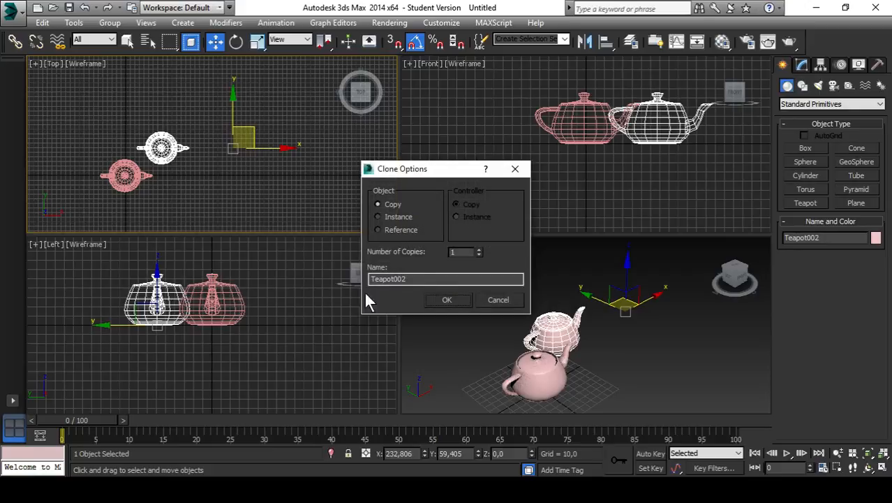
{"action": "left_click", "coordinate": [478, 249]}
{"action": "left_click", "coordinate": [478, 250]}
{"action": "left_click", "coordinate": [447, 300]}
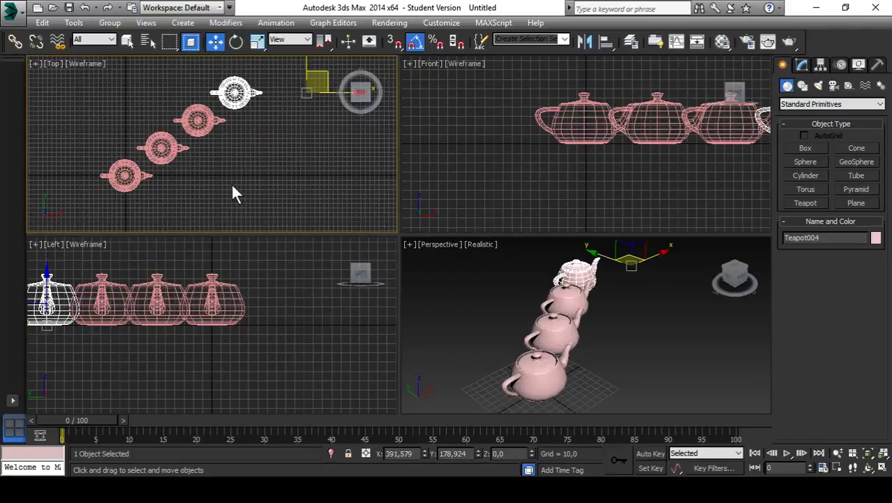
{"action": "key", "text": "ctrl+z"}
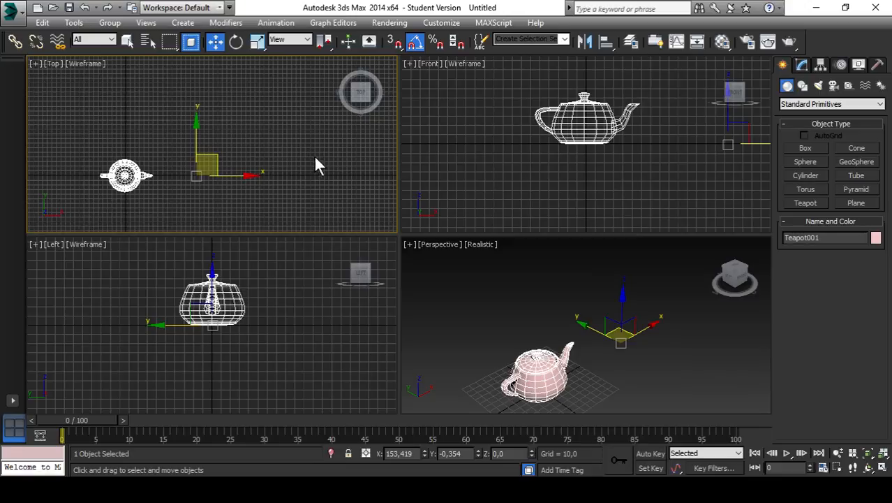
Try rotating the teapot around its offset pivot in the Top view with angle snap on, and cancel the rotation
{"action": "left_click", "coordinate": [236, 43]}
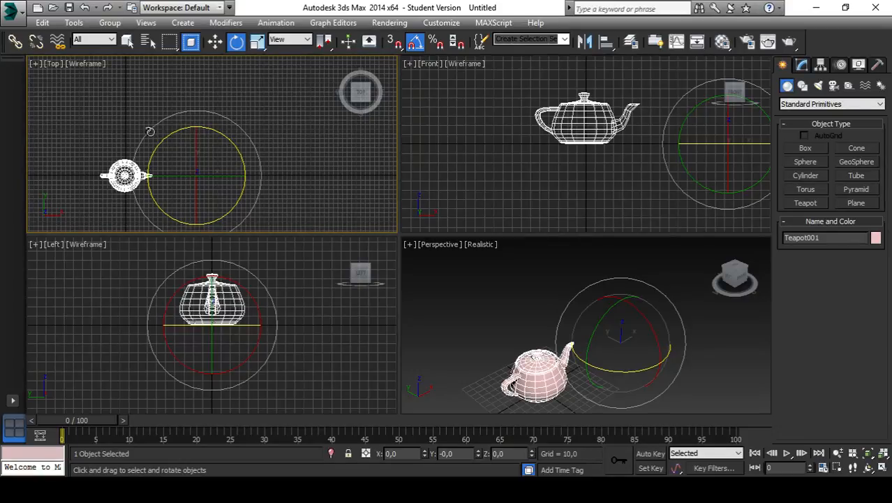
{"action": "left_click_drag", "start_coordinate": [149, 131], "coordinate": [176, 150]}
{"action": "left_click_drag", "start_coordinate": [145, 139], "coordinate": [236, 157]}
{"action": "right_click", "coordinate": [236, 157]}
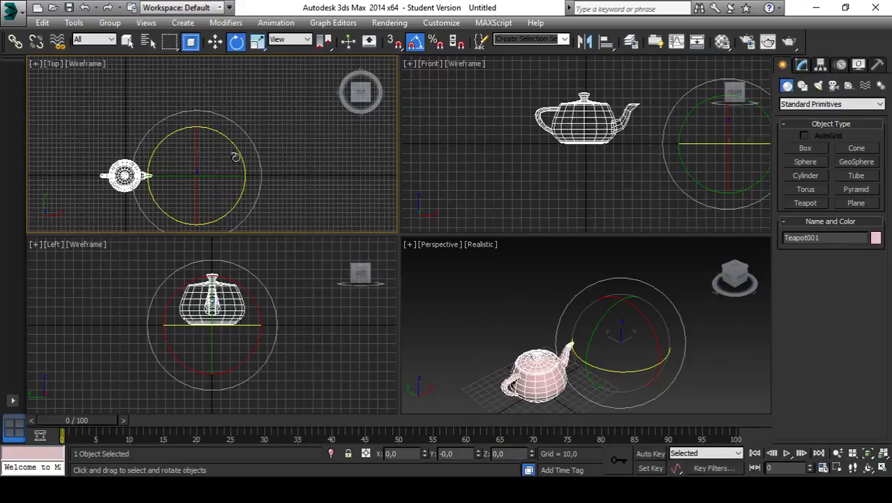
Turn off angle snap, rotate the teapot freely about -63.4° around Z, and undo the rotation
{"action": "left_click", "coordinate": [416, 43]}
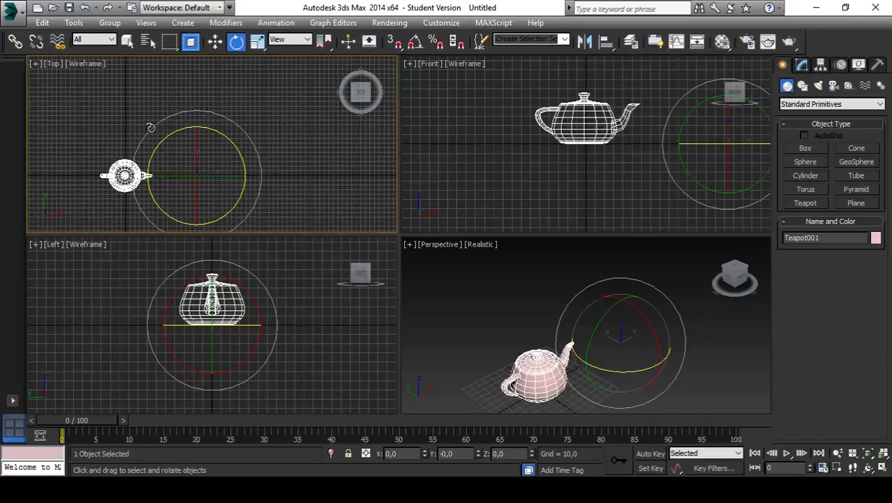
{"action": "left_click_drag", "start_coordinate": [150, 128], "coordinate": [246, 92]}
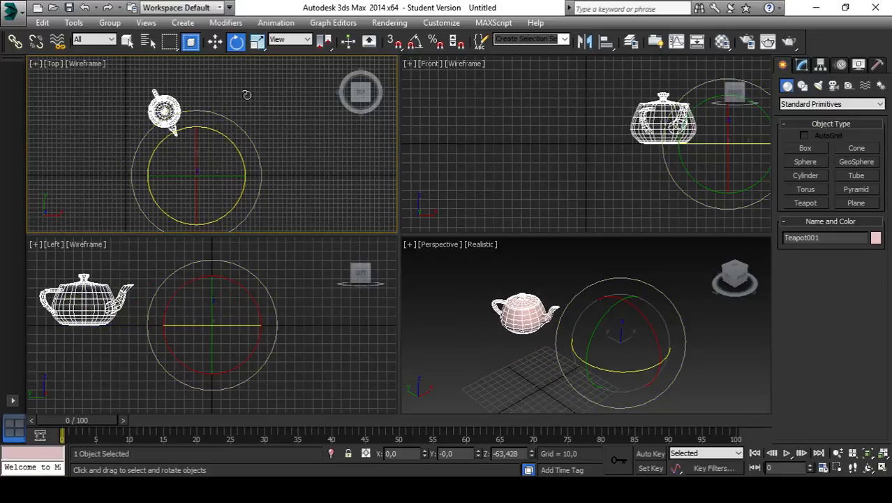
{"action": "key", "text": "ctrl+z"}
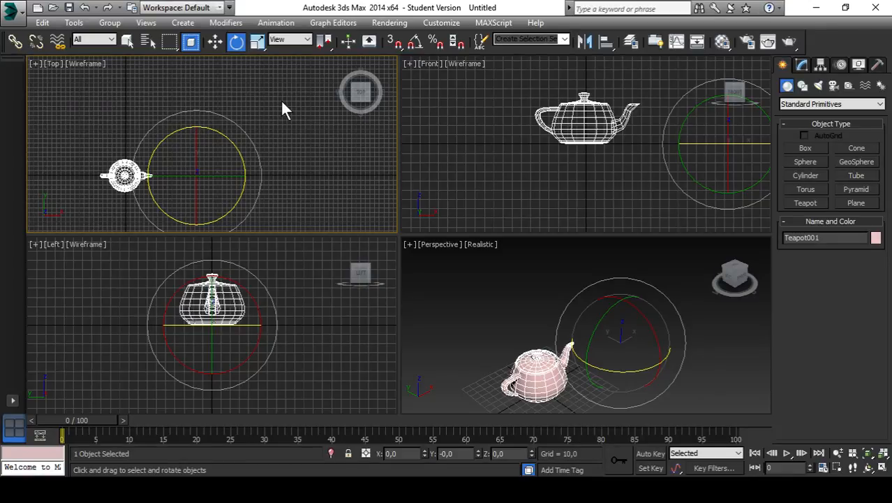
Turn angle snap on and rotate-clone the teapot -45° about Z in the Top view with seven copies to close the ring
{"action": "middle_click_drag", "start_coordinate": [282, 154], "coordinate": [290, 129]}
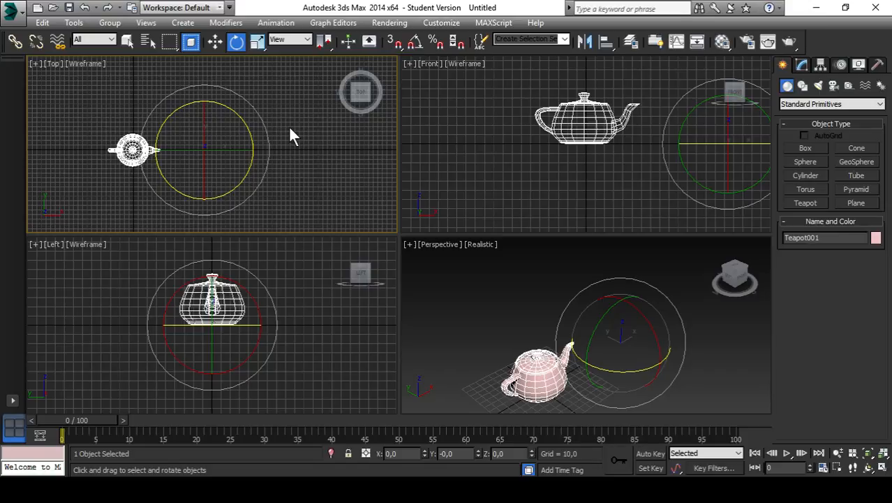
{"action": "scroll", "coordinate": [286, 134], "scroll_direction": "down", "scroll_amount": 3}
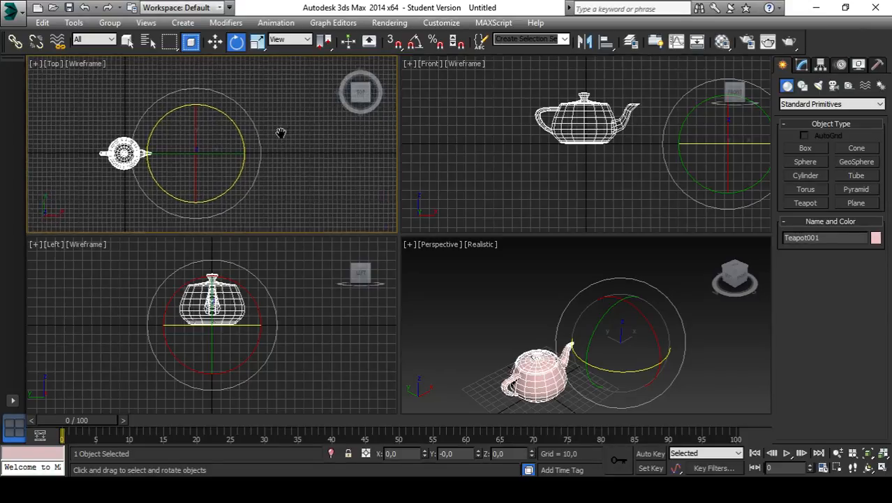
{"action": "middle_click_drag", "start_coordinate": [304, 143], "coordinate": [282, 146]}
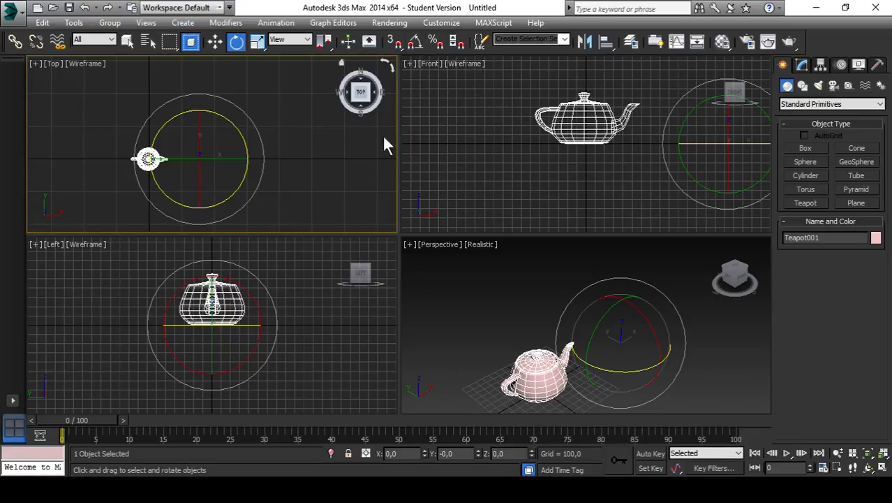
{"action": "middle_click_drag", "start_coordinate": [315, 164], "coordinate": [279, 165]}
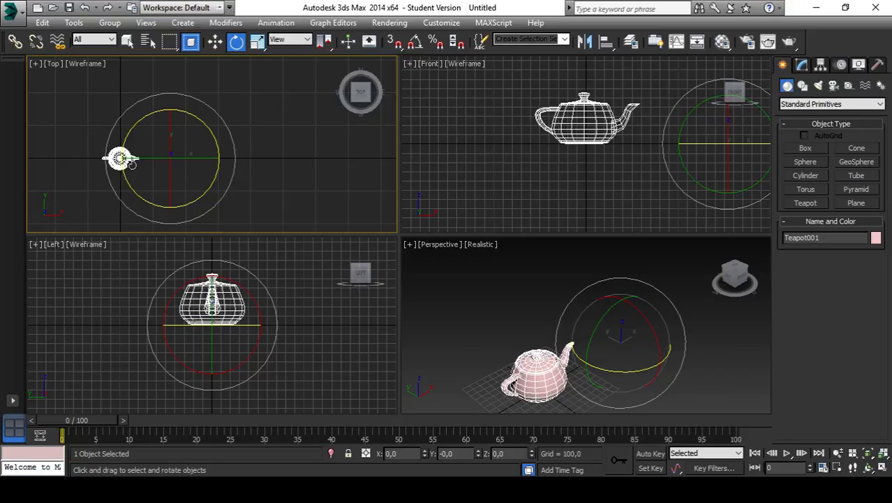
{"action": "middle_click_drag", "start_coordinate": [122, 163], "coordinate": [113, 155]}
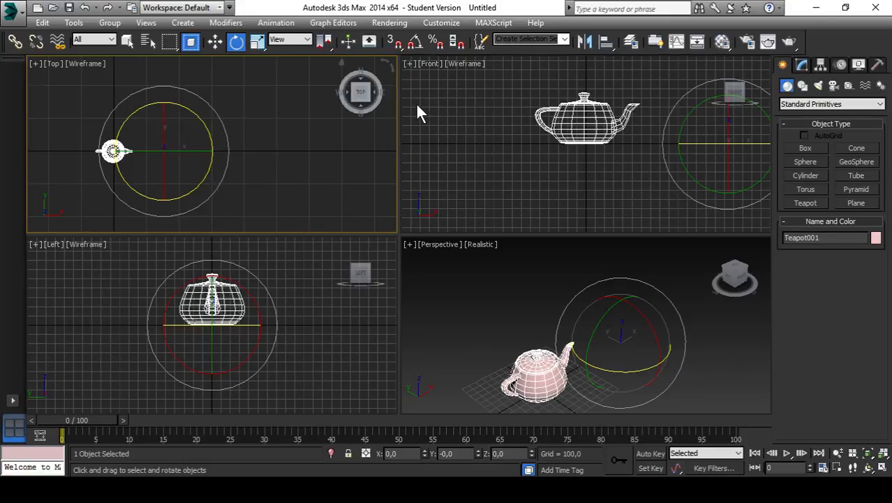
{"action": "left_click", "coordinate": [414, 43]}
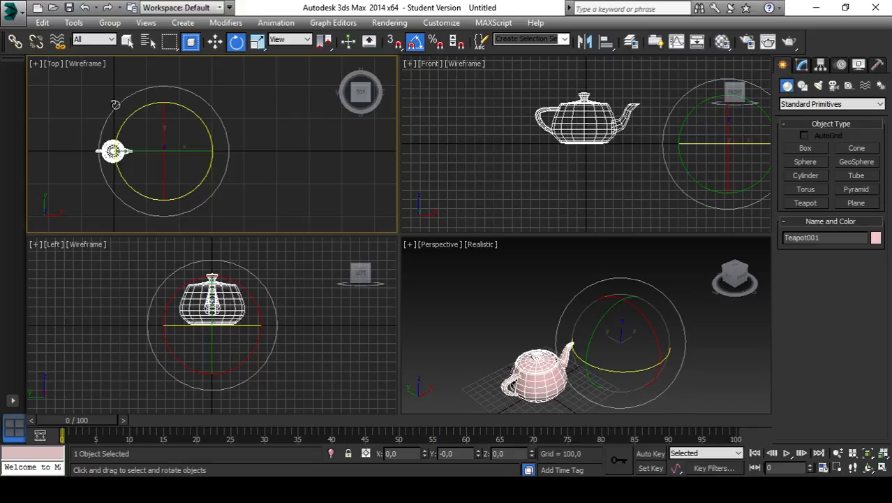
{"action": "left_click_drag", "start_coordinate": [115, 104], "coordinate": [136, 84], "text": "shift"}
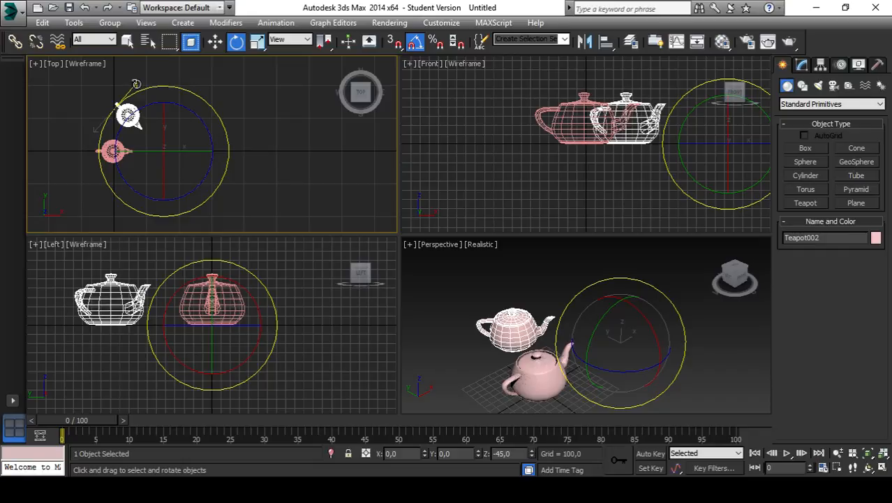
{"action": "left_click_drag", "start_coordinate": [137, 83], "coordinate": [140, 86], "text": "shift"}
{"action": "left_click_drag", "start_coordinate": [139, 85], "coordinate": [140, 87], "text": "shift"}
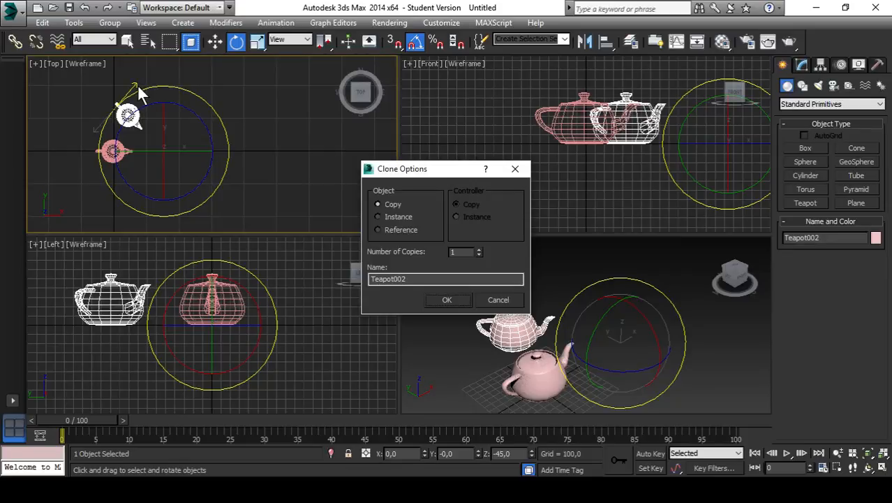
{"action": "left_click", "coordinate": [479, 249]}
{"action": "left_click", "coordinate": [479, 249]}
{"action": "left_click", "coordinate": [479, 249]}
{"action": "left_click", "coordinate": [444, 301]}
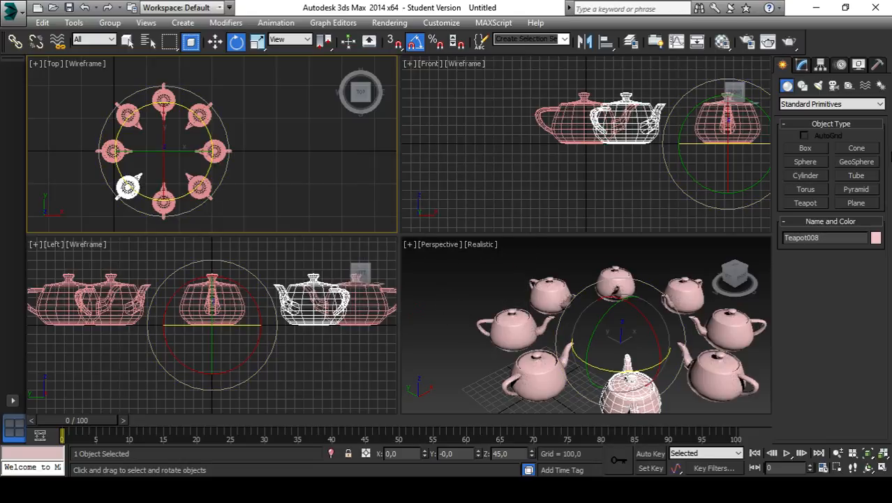
Deselect the last copy and examine the complete ring of teapots from several distances and angles in the Perspective view
{"action": "middle_click_drag", "start_coordinate": [655, 348], "coordinate": [623, 336]}
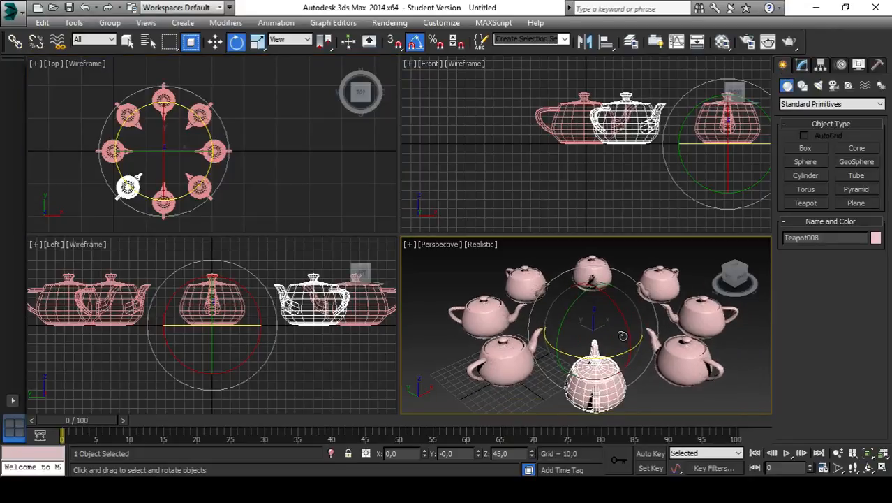
{"action": "left_click", "coordinate": [735, 392]}
{"action": "middle_click_drag", "start_coordinate": [712, 375], "coordinate": [690, 367]}
{"action": "scroll", "coordinate": [681, 369], "scroll_direction": "down", "scroll_amount": 2}
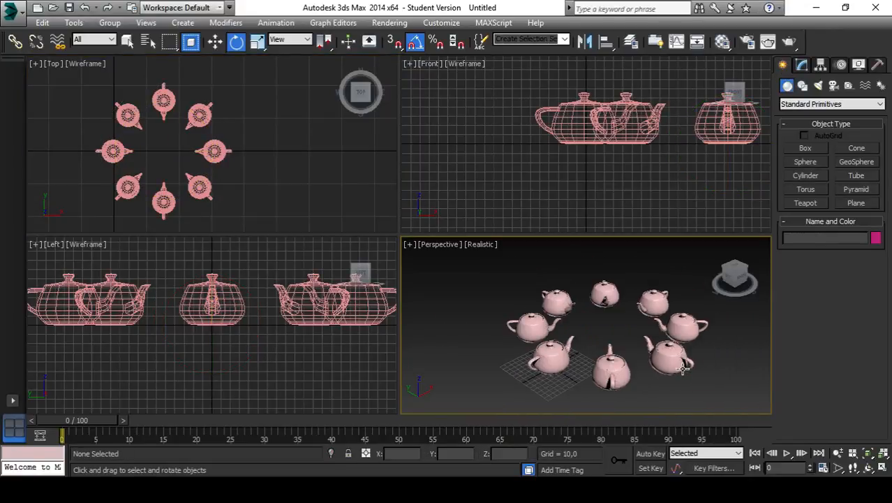
{"action": "scroll", "coordinate": [653, 367], "scroll_direction": "up", "scroll_amount": 2}
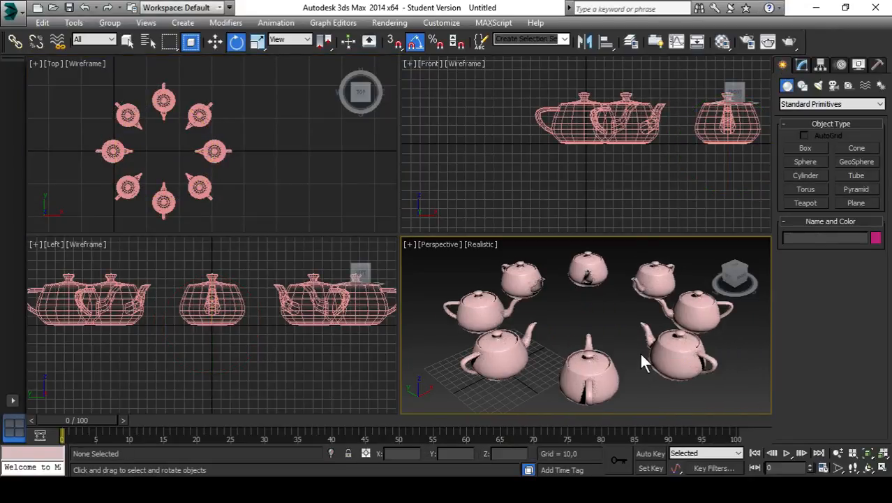
{"action": "mouse_move", "coordinate": [639, 353]}
{"action": "middle_mouse_down", "text": "alt"}
{"action": "mouse_move", "coordinate": [634, 366]}
{"action": "mouse_move", "coordinate": [634, 328]}
{"action": "mouse_move", "coordinate": [635, 357]}
{"action": "middle_mouse_up", "text": "alt"}
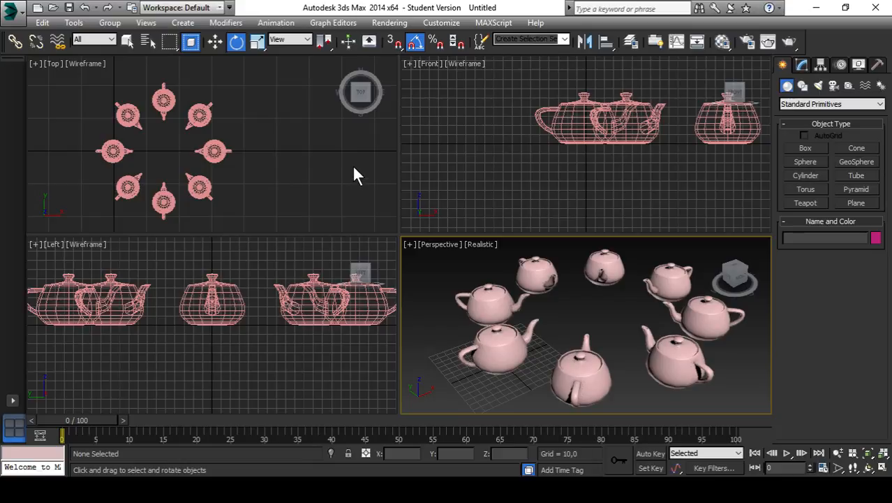
Select all eight teapots and delete them to empty the scene
{"action": "middle_click_drag", "start_coordinate": [302, 170], "coordinate": [316, 160]}
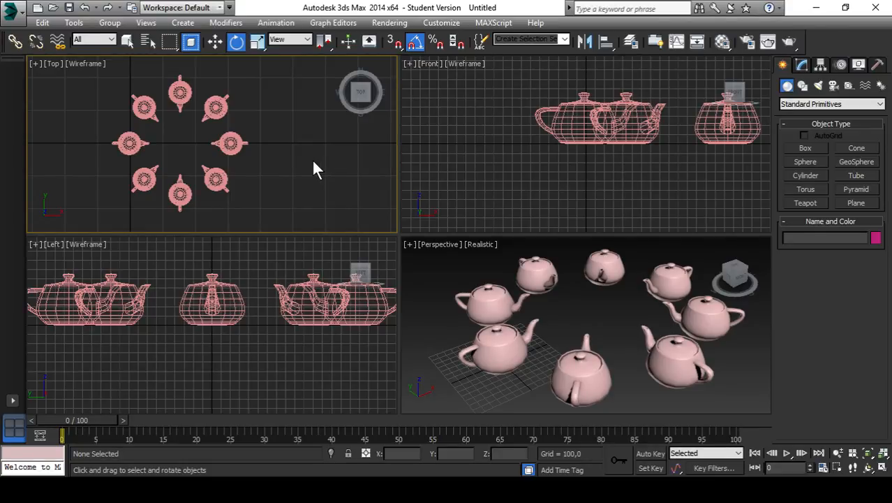
{"action": "key", "text": "ctrl+a"}
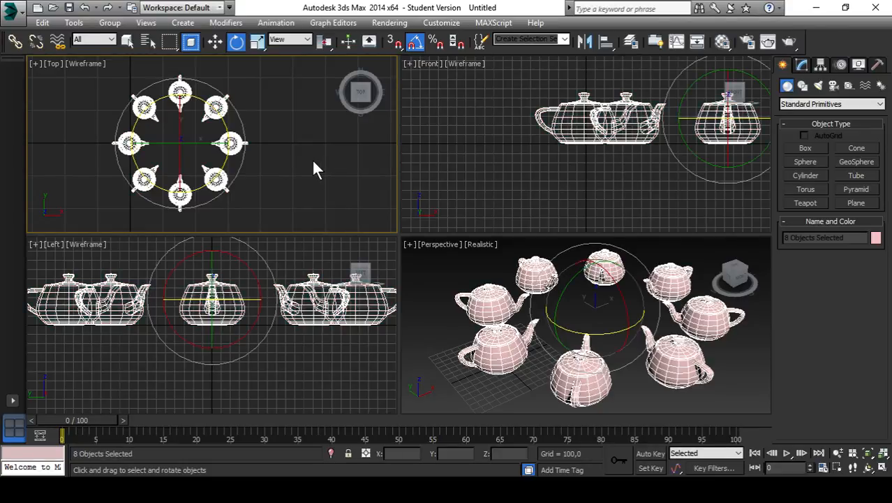
{"action": "key", "text": "Delete"}
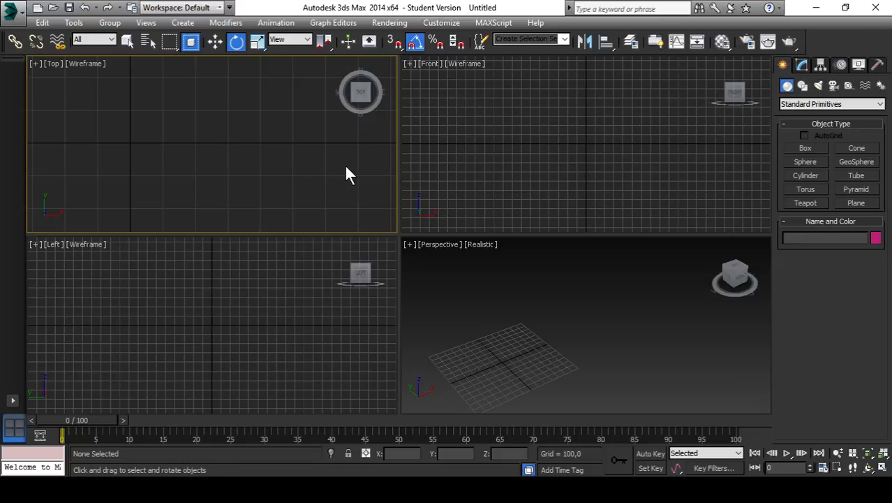
Create a tube near the origin in the Top view with radii of about 43 and 35.4 and a height of about 86.1
{"action": "scroll", "coordinate": [233, 159], "scroll_direction": "up", "scroll_amount": 2}
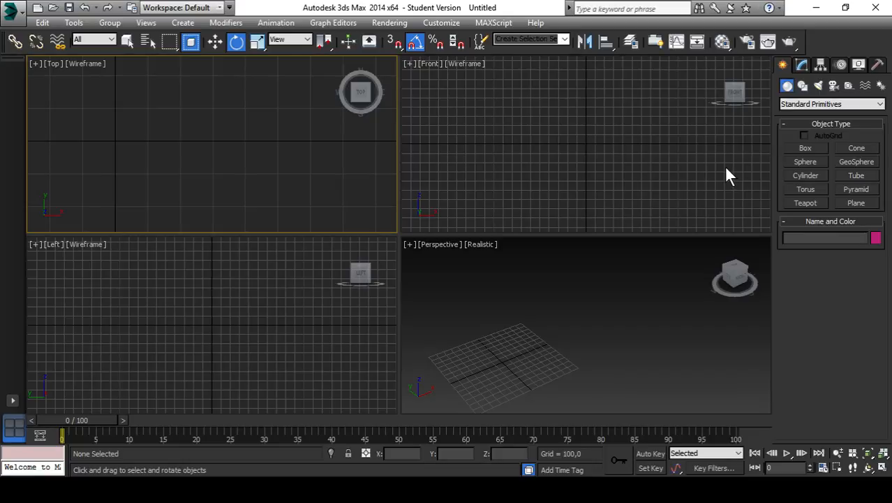
{"action": "left_click", "coordinate": [856, 176]}
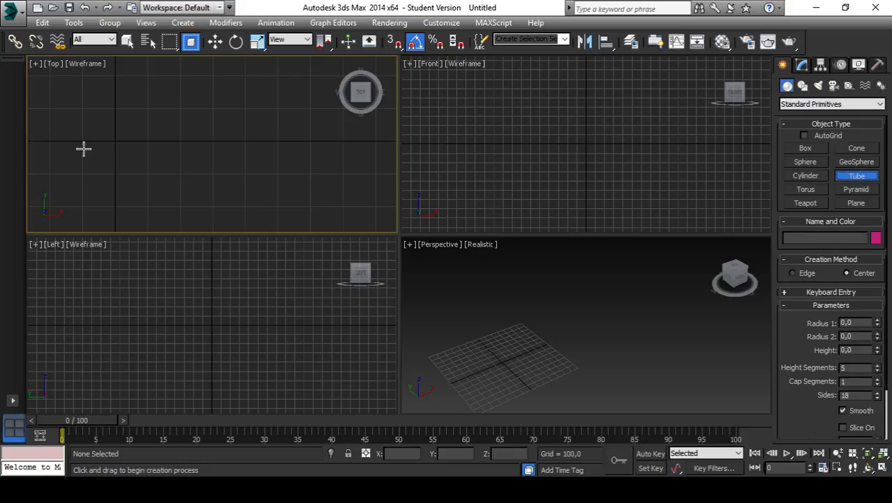
{"action": "mouse_move", "coordinate": [112, 141]}
{"action": "left_mouse_down"}
{"action": "mouse_move", "coordinate": [125, 162]}
{"action": "mouse_move", "coordinate": [118, 149]}
{"action": "left_mouse_up"}
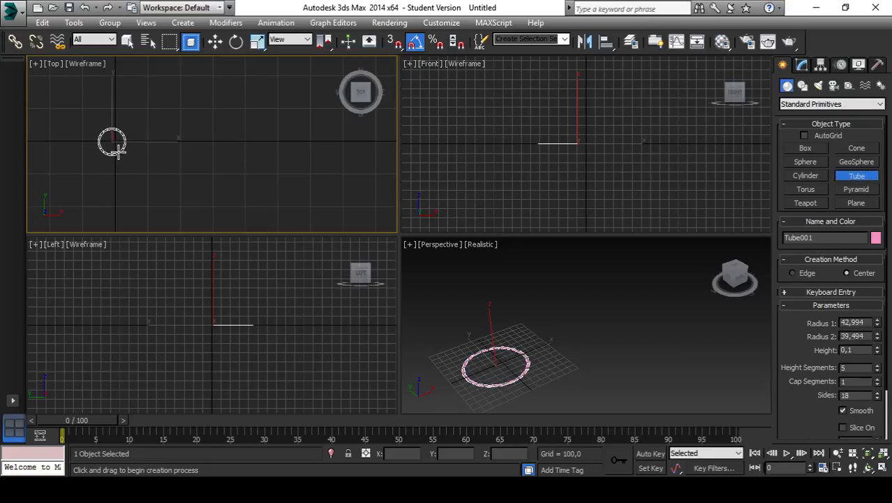
{"action": "left_click", "coordinate": [119, 148]}
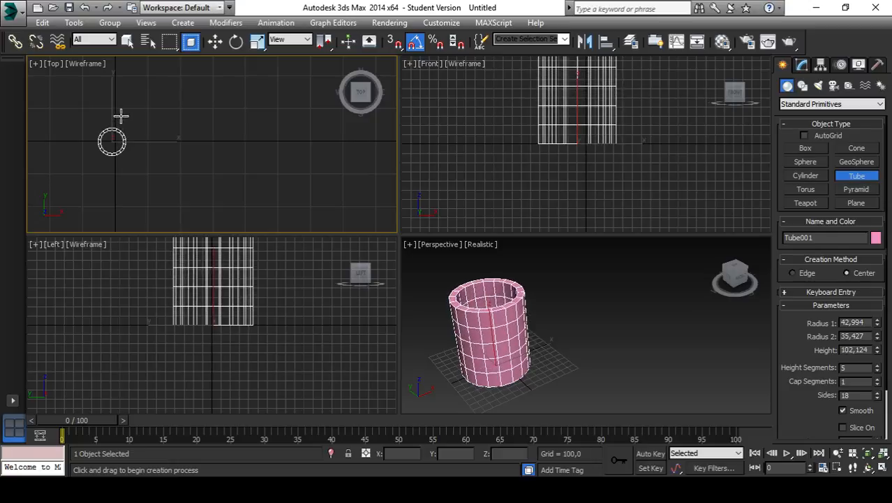
{"action": "left_click", "coordinate": [126, 122]}
{"action": "middle_click_drag", "start_coordinate": [562, 321], "coordinate": [604, 340]}
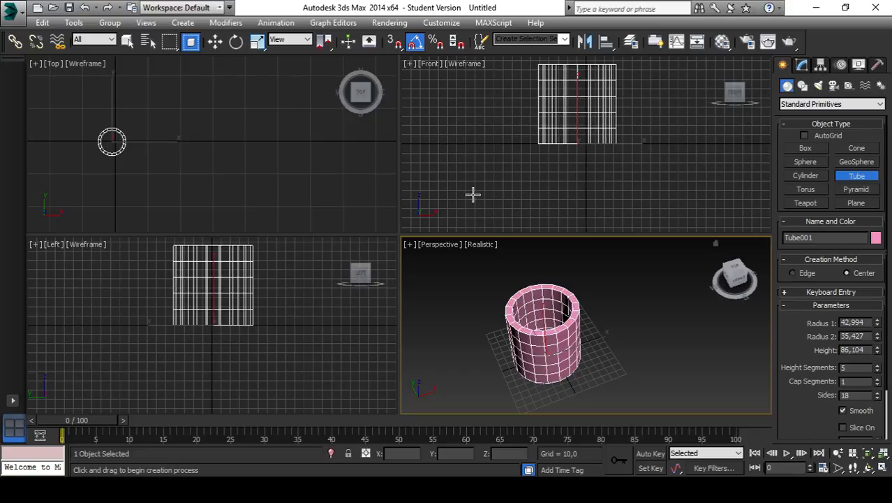
{"action": "middle_click_drag", "start_coordinate": [472, 195], "coordinate": [475, 236]}
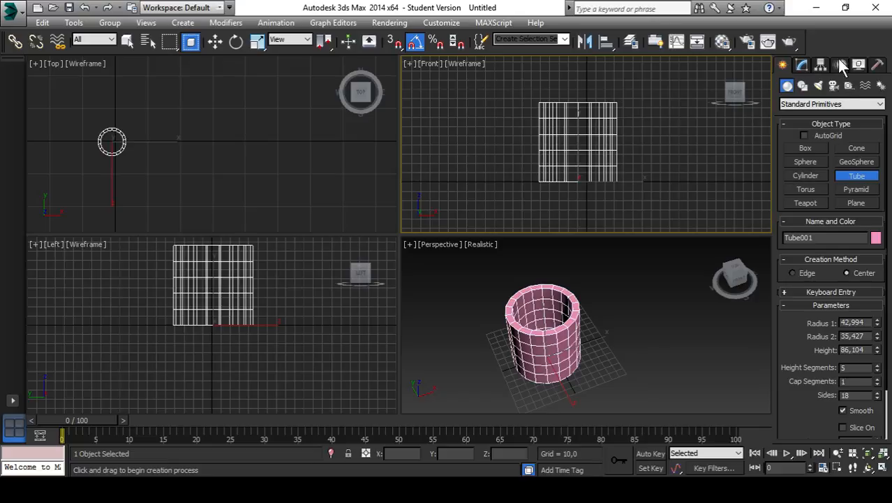
Modify the tube's radii to about 49 for Radius 1 and 37.2 for Radius 2
{"action": "left_click", "coordinate": [802, 64]}
{"action": "key", "text": "e"}
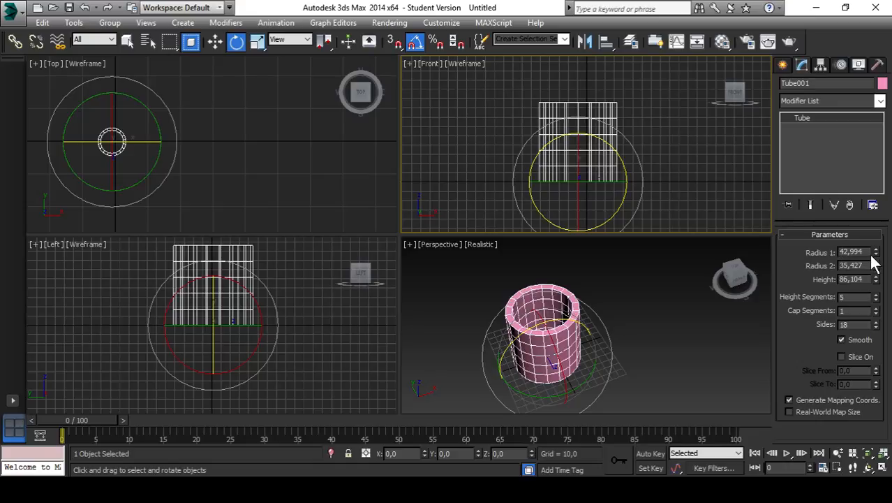
{"action": "mouse_move", "coordinate": [875, 251]}
{"action": "left_mouse_down"}
{"action": "mouse_move", "coordinate": [876, 218]}
{"action": "mouse_move", "coordinate": [875, 263]}
{"action": "mouse_move", "coordinate": [875, 246]}
{"action": "mouse_move", "coordinate": [868, 259]}
{"action": "left_mouse_up"}
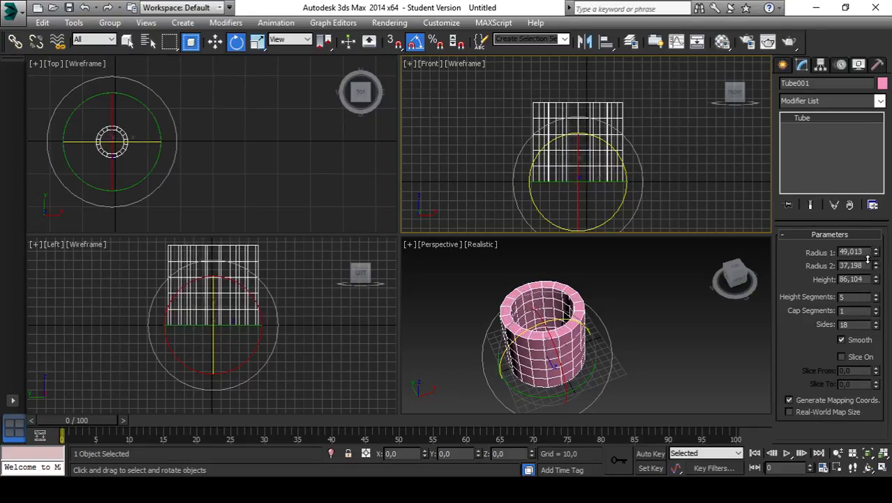
Try higher height segment counts on the tube and bring the value back to 5
{"action": "left_click", "coordinate": [876, 295]}
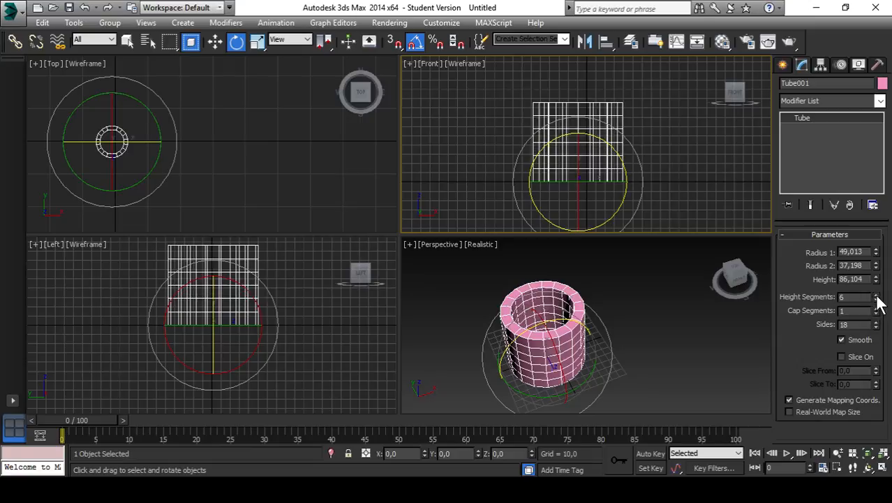
{"action": "left_click", "coordinate": [876, 294]}
{"action": "left_click", "coordinate": [876, 295]}
{"action": "left_click", "coordinate": [876, 295]}
{"action": "left_click", "coordinate": [875, 294]}
{"action": "mouse_move", "coordinate": [878, 302]}
{"action": "left_mouse_down"}
{"action": "mouse_move", "coordinate": [869, 328]}
{"action": "mouse_move", "coordinate": [872, 313]}
{"action": "left_mouse_up"}
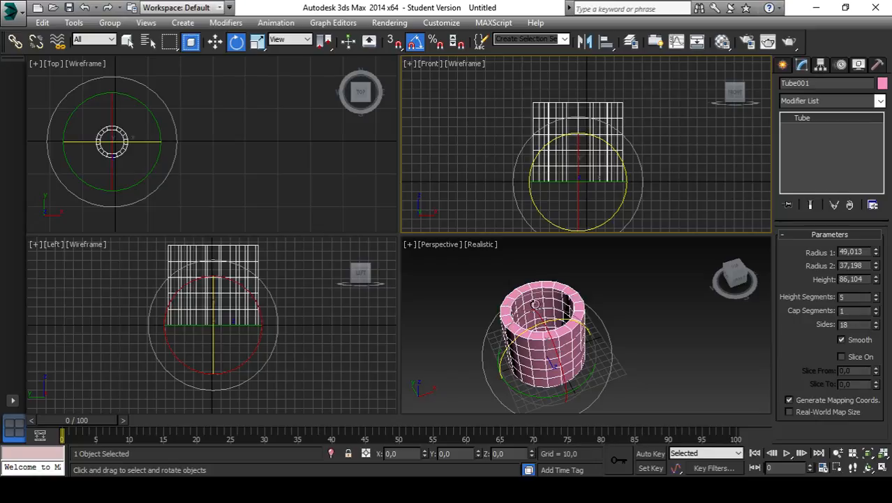
Examine the tube's shape and height segments in the Perspective, Front and Top views from different distances
{"action": "middle_click_drag", "start_coordinate": [597, 301], "coordinate": [645, 296]}
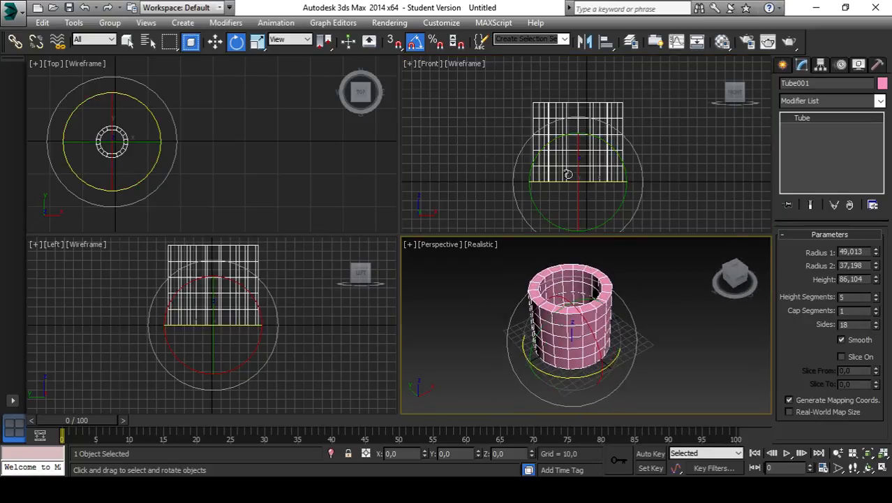
{"action": "scroll", "coordinate": [568, 170], "scroll_direction": "up", "scroll_amount": 5}
{"action": "scroll", "coordinate": [567, 170], "scroll_direction": "down", "scroll_amount": 6}
{"action": "scroll", "coordinate": [538, 171], "scroll_direction": "up", "scroll_amount": 4}
{"action": "scroll", "coordinate": [531, 169], "scroll_direction": "down", "scroll_amount": 2}
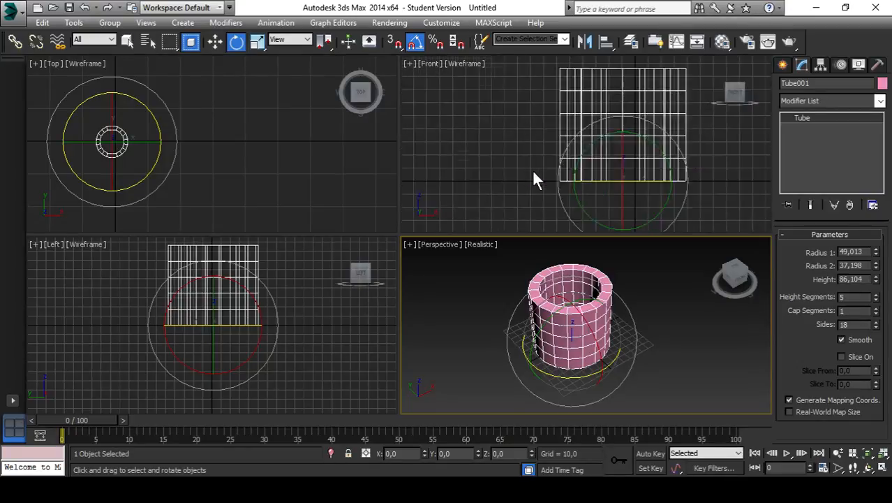
{"action": "scroll", "coordinate": [548, 167], "scroll_direction": "up", "scroll_amount": 1}
{"action": "scroll", "coordinate": [534, 171], "scroll_direction": "down", "scroll_amount": 4}
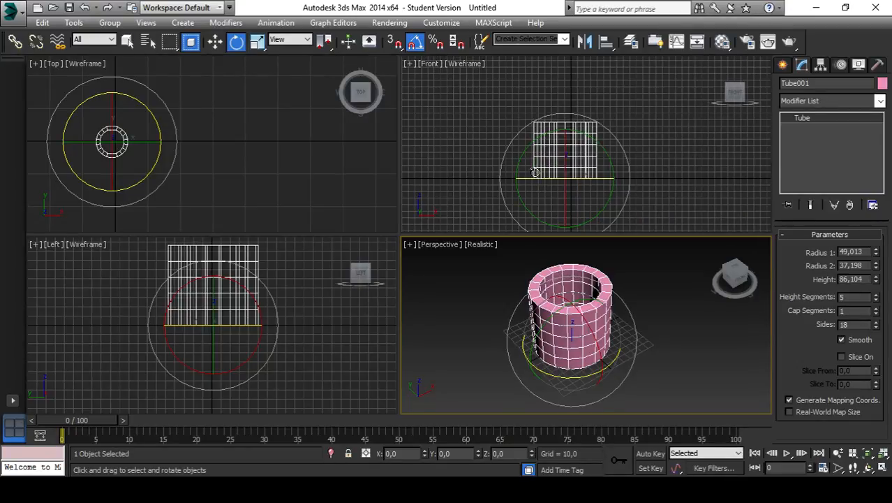
{"action": "middle_click_drag", "start_coordinate": [574, 150], "coordinate": [503, 142]}
{"action": "scroll", "coordinate": [577, 175], "scroll_direction": "up", "scroll_amount": 3}
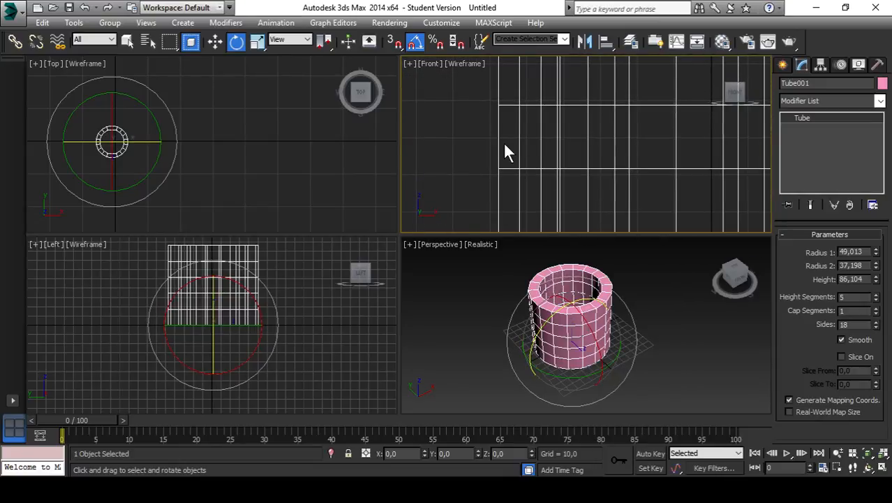
{"action": "scroll", "coordinate": [504, 144], "scroll_direction": "down", "scroll_amount": 3}
{"action": "scroll", "coordinate": [554, 149], "scroll_direction": "down", "scroll_amount": 2}
{"action": "middle_click_drag", "start_coordinate": [558, 159], "coordinate": [570, 139]}
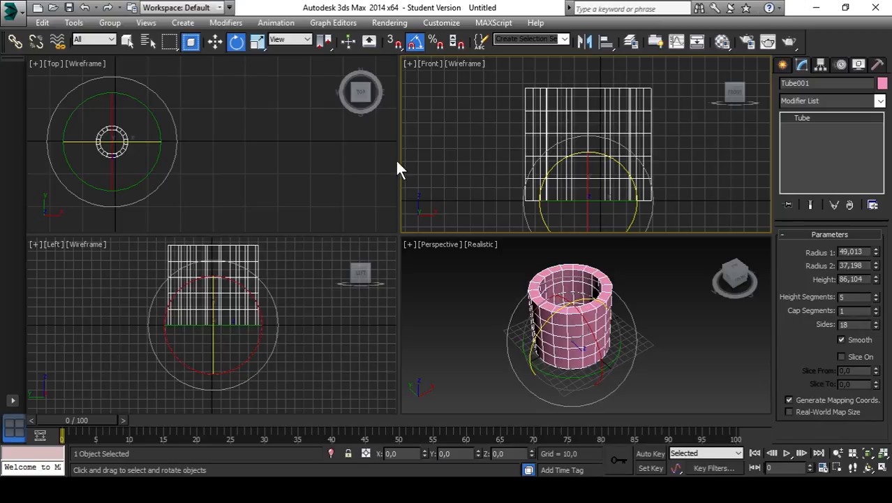
{"action": "middle_click_drag", "start_coordinate": [217, 166], "coordinate": [231, 171]}
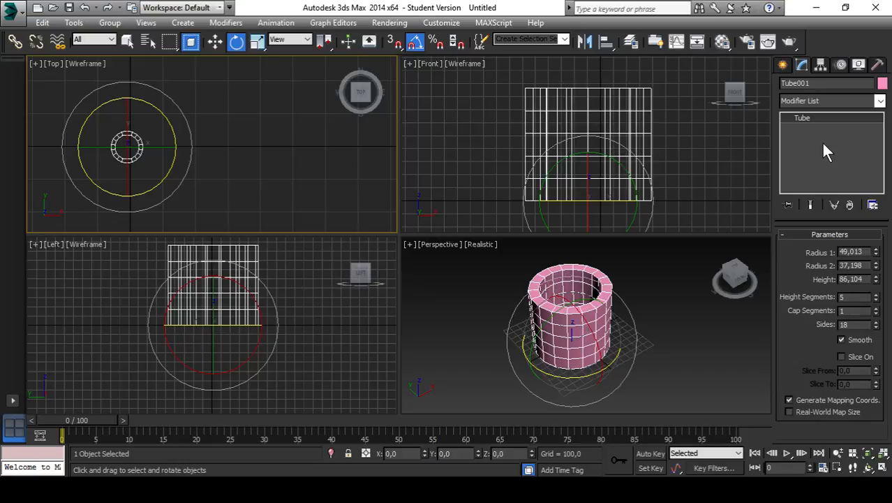
Apply a Taper modifier to the tube with an amount of 0.62 and a curve of 0.34
{"action": "left_click", "coordinate": [826, 103]}
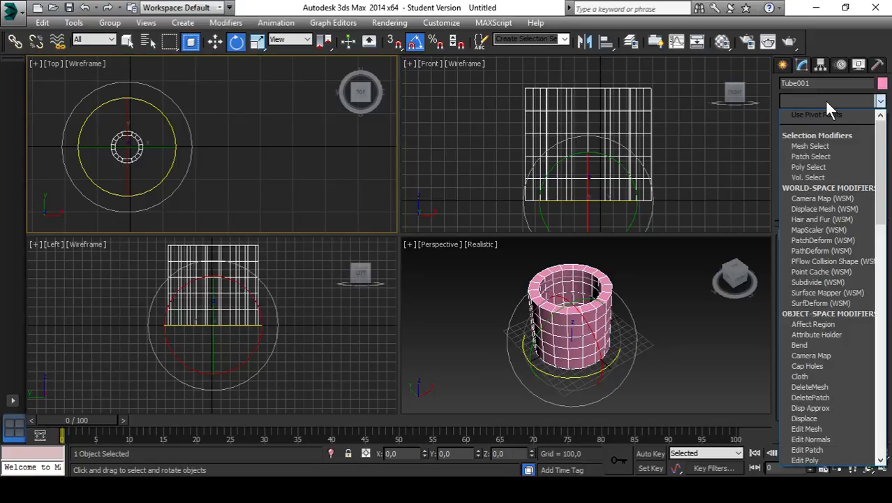
{"action": "key", "text": "t"}
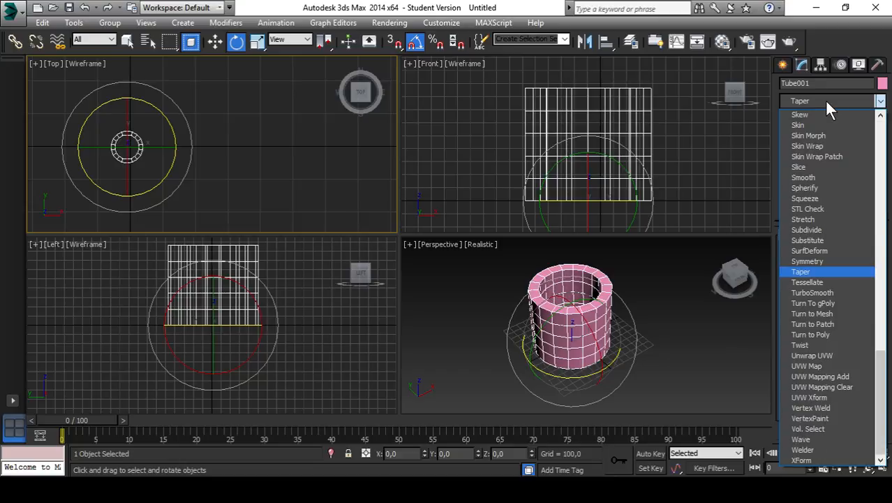
{"action": "key", "text": "Return"}
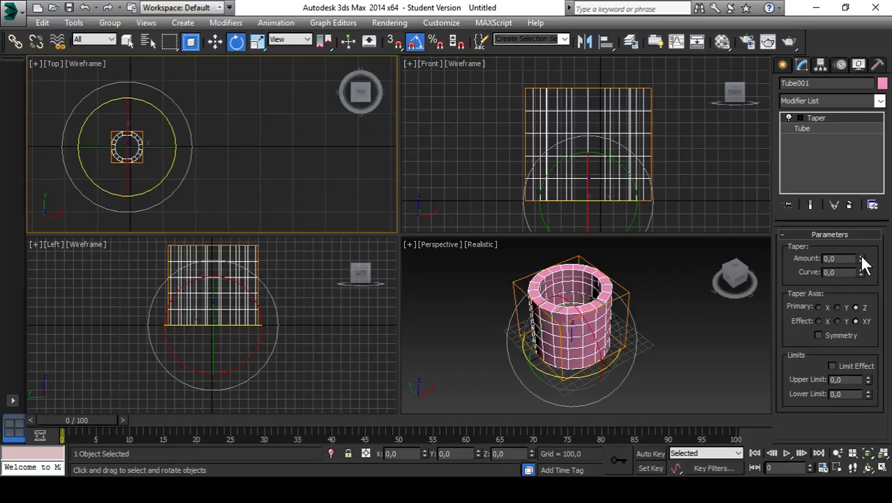
{"action": "left_click_drag", "start_coordinate": [863, 262], "coordinate": [863, 217]}
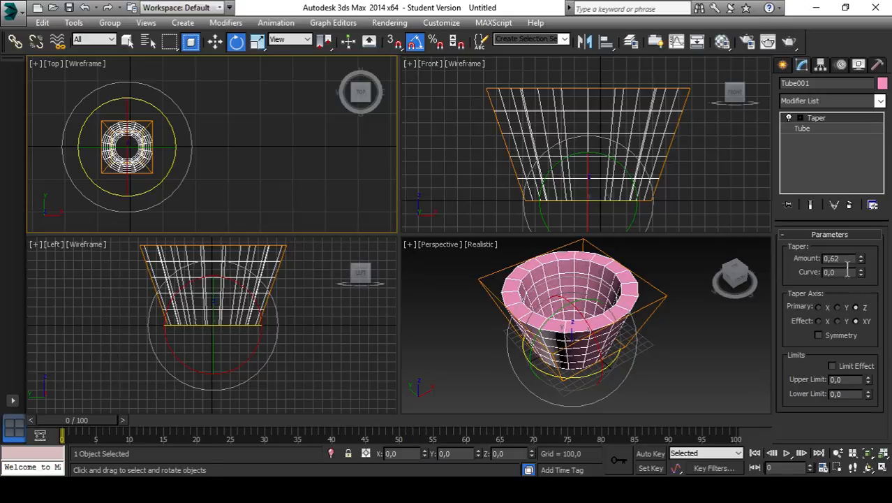
{"action": "left_click_drag", "start_coordinate": [860, 273], "coordinate": [860, 250]}
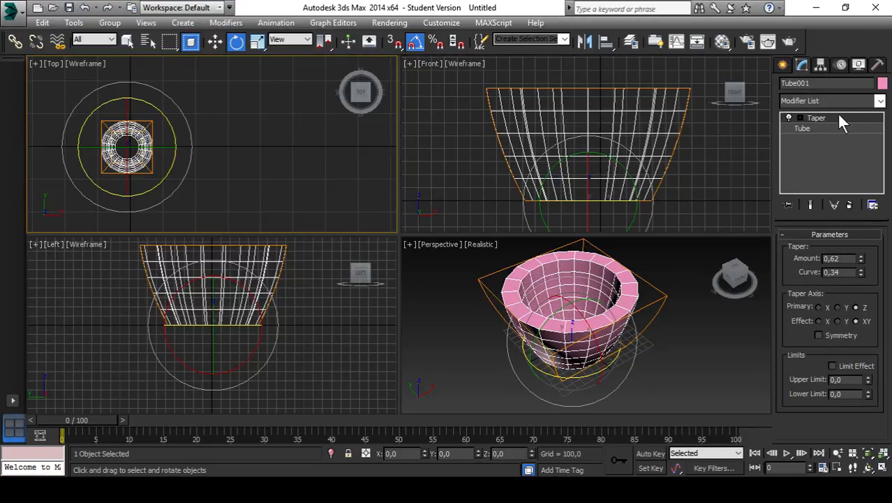
Move the Taper gizmo up to about Z 7.2 and the Taper center to about Z 19.3 in the Front view
{"action": "left_click", "coordinate": [800, 118]}
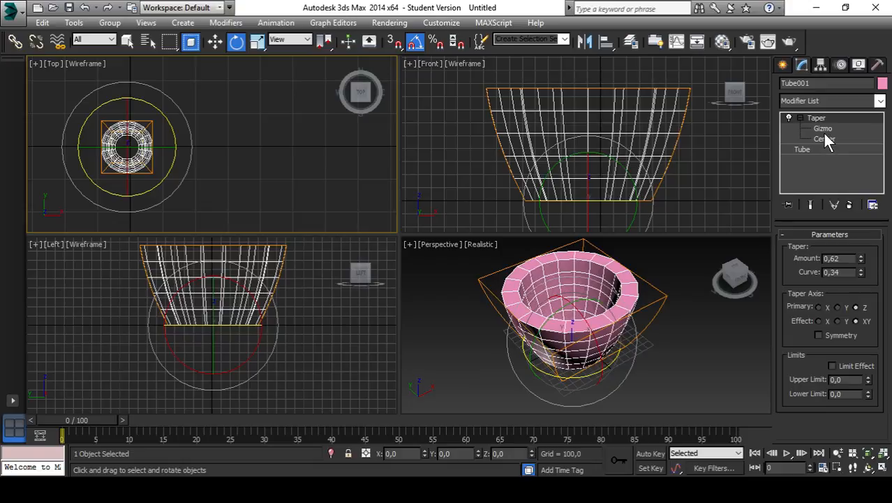
{"action": "left_click", "coordinate": [821, 129]}
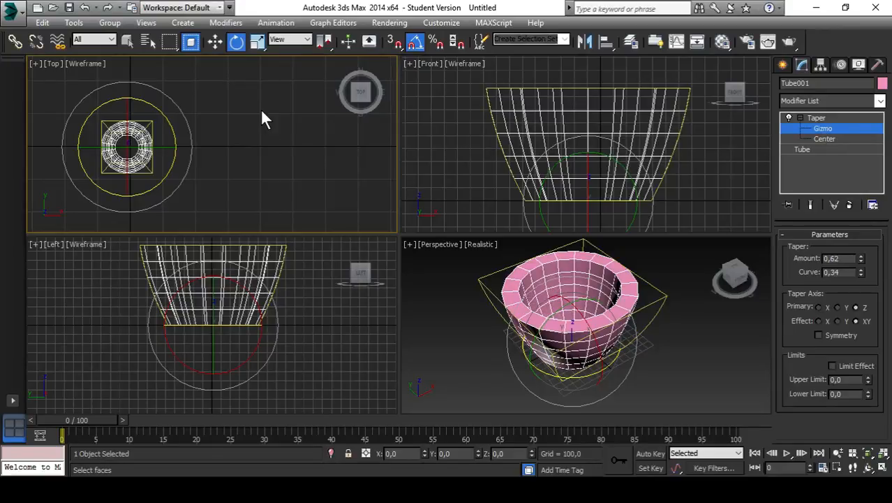
{"action": "left_click", "coordinate": [215, 42]}
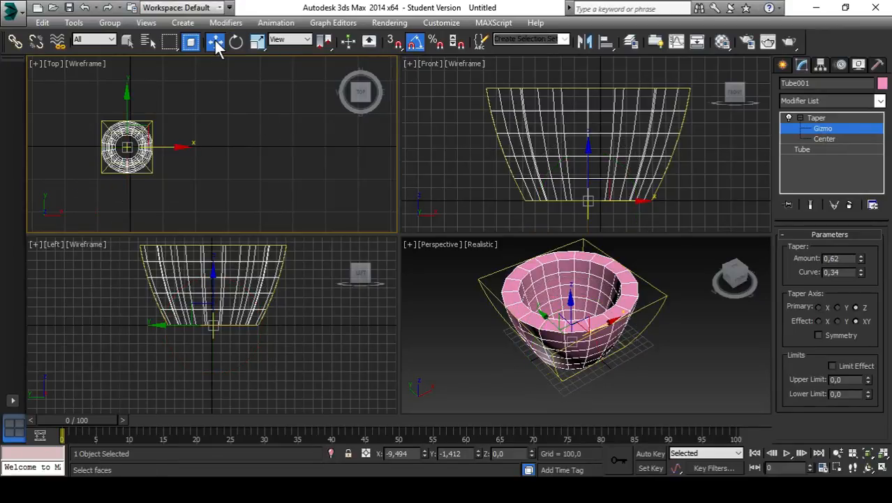
{"action": "left_click", "coordinate": [588, 175]}
{"action": "mouse_move", "coordinate": [588, 168]}
{"action": "left_mouse_down"}
{"action": "mouse_move", "coordinate": [584, 111]}
{"action": "mouse_move", "coordinate": [584, 190]}
{"action": "mouse_move", "coordinate": [584, 172]}
{"action": "left_mouse_up"}
{"action": "mouse_move", "coordinate": [587, 171]}
{"action": "left_mouse_down"}
{"action": "mouse_move", "coordinate": [587, 191]}
{"action": "mouse_move", "coordinate": [587, 163]}
{"action": "left_mouse_up"}
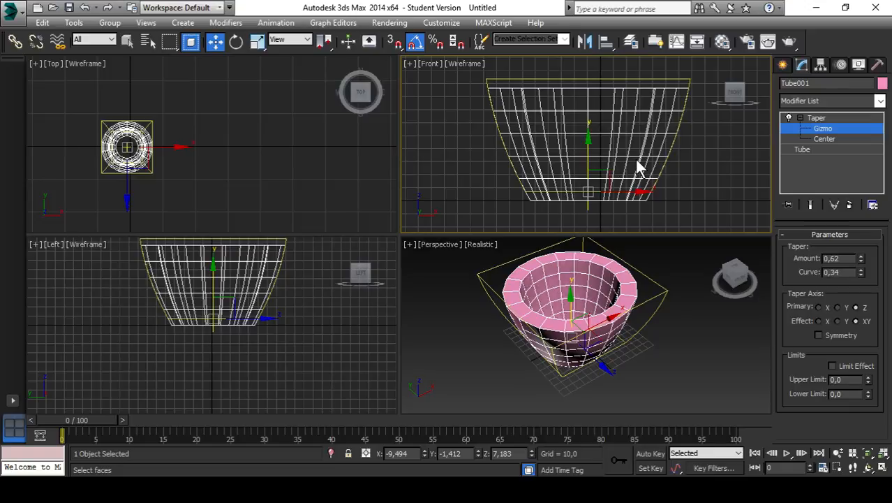
{"action": "left_click", "coordinate": [820, 139]}
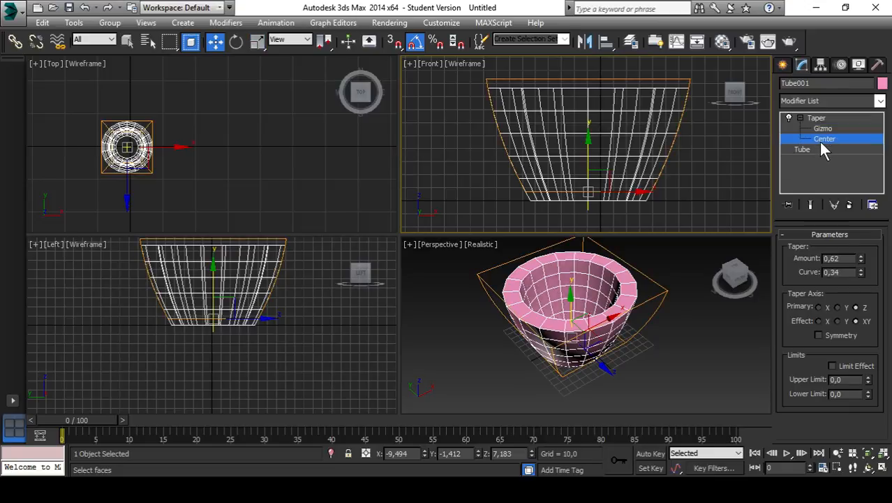
{"action": "mouse_move", "coordinate": [590, 160]}
{"action": "left_mouse_down"}
{"action": "mouse_move", "coordinate": [590, 173]}
{"action": "mouse_move", "coordinate": [587, 145]}
{"action": "left_mouse_up"}
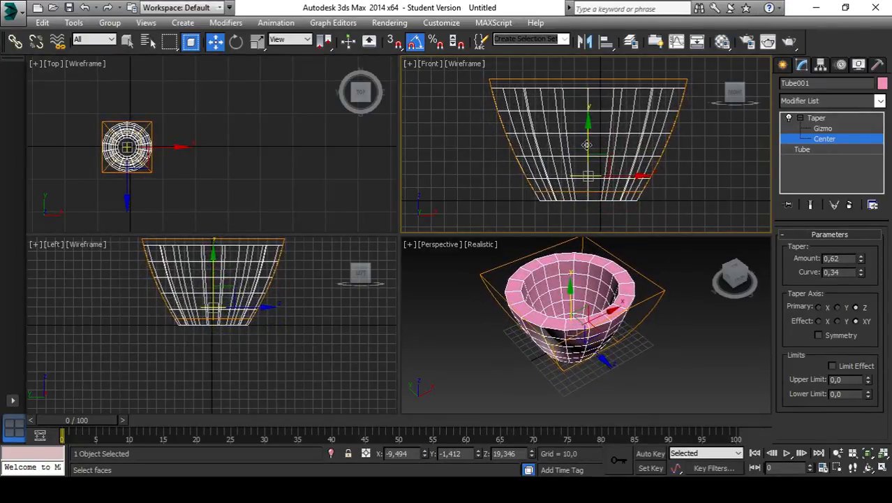
Review the Taper modifier's Gizmo and Center sub-objects, collapse its hierarchy and inspect the tapered tube from another angle in the Perspective view
{"action": "left_click", "coordinate": [823, 129]}
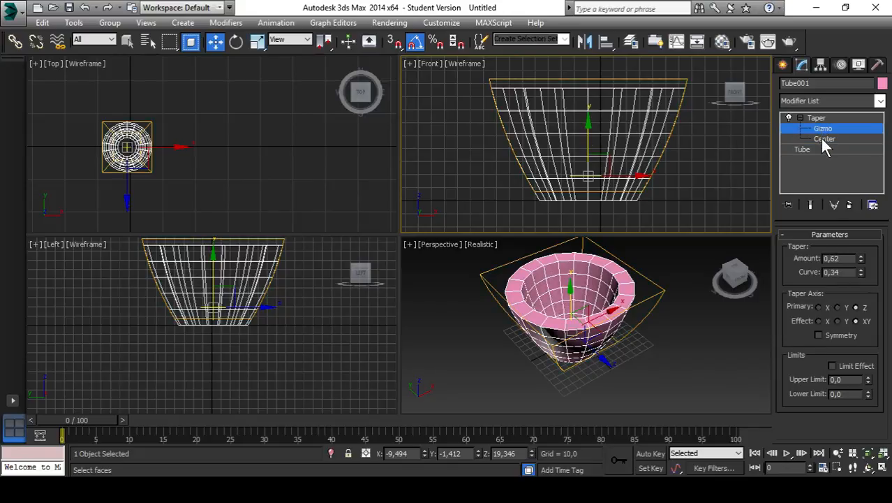
{"action": "left_click", "coordinate": [820, 139]}
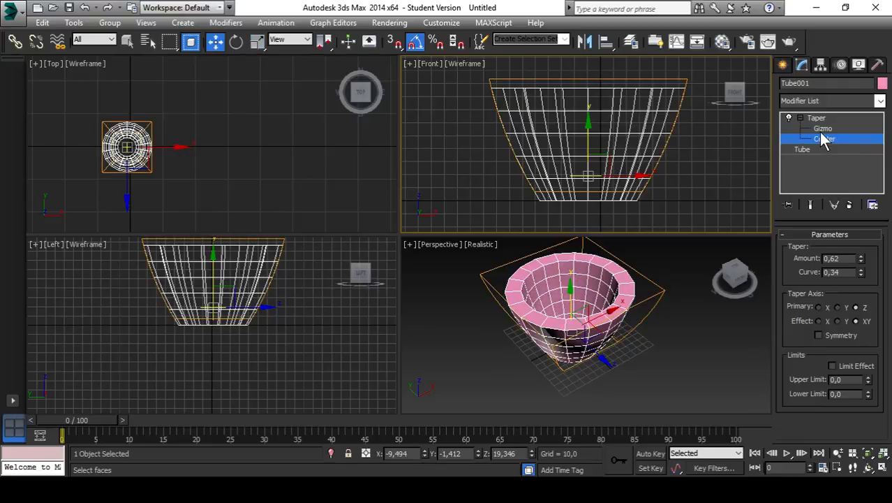
{"action": "left_click", "coordinate": [815, 129]}
{"action": "left_click", "coordinate": [821, 140]}
{"action": "left_click", "coordinate": [800, 118]}
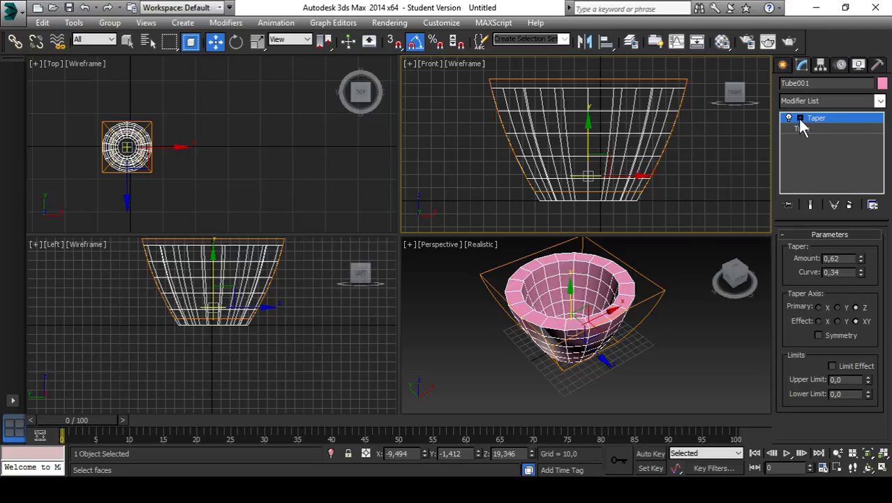
{"action": "left_click", "coordinate": [799, 118]}
{"action": "left_click", "coordinate": [818, 139]}
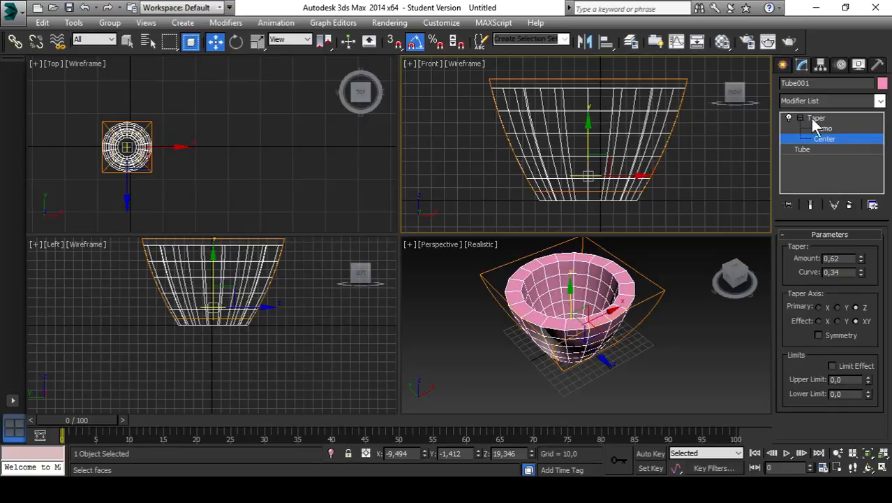
{"action": "left_click", "coordinate": [800, 118]}
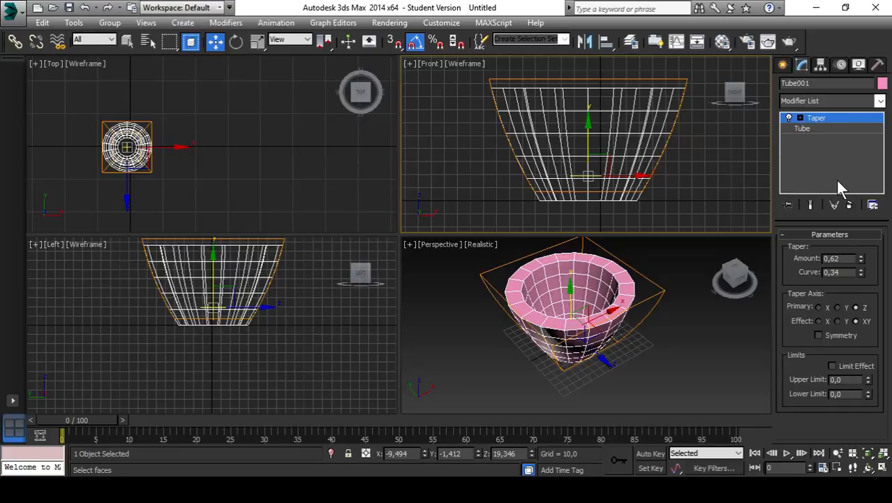
{"action": "left_click", "coordinate": [800, 118]}
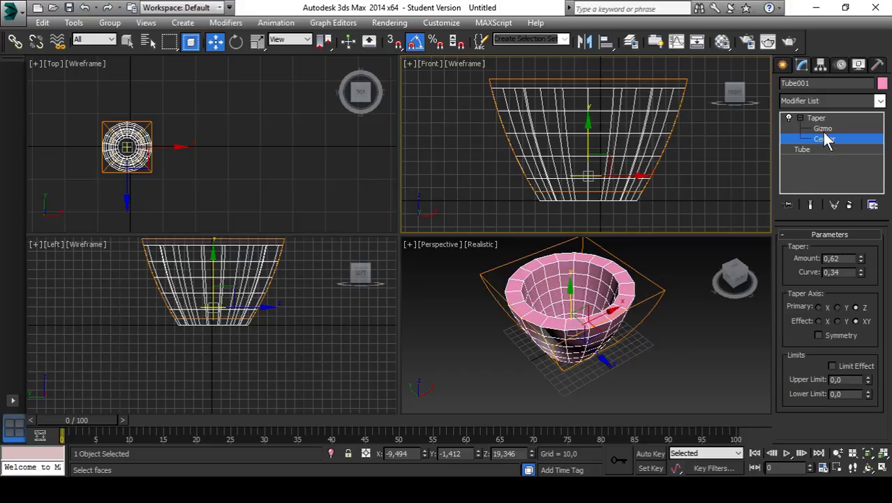
{"action": "left_click", "coordinate": [800, 117]}
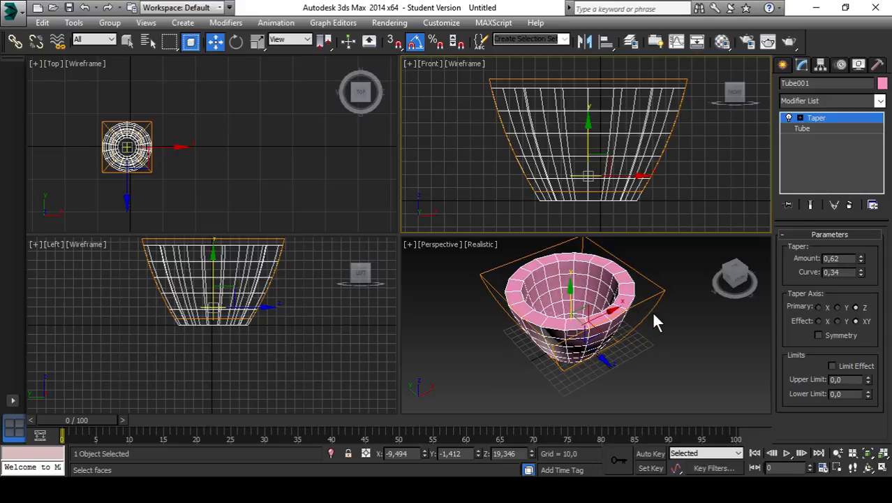
{"action": "middle_click_drag", "start_coordinate": [656, 323], "coordinate": [648, 329], "text": "alt"}
{"action": "middle_click_drag", "start_coordinate": [607, 368], "coordinate": [626, 366], "text": "alt"}
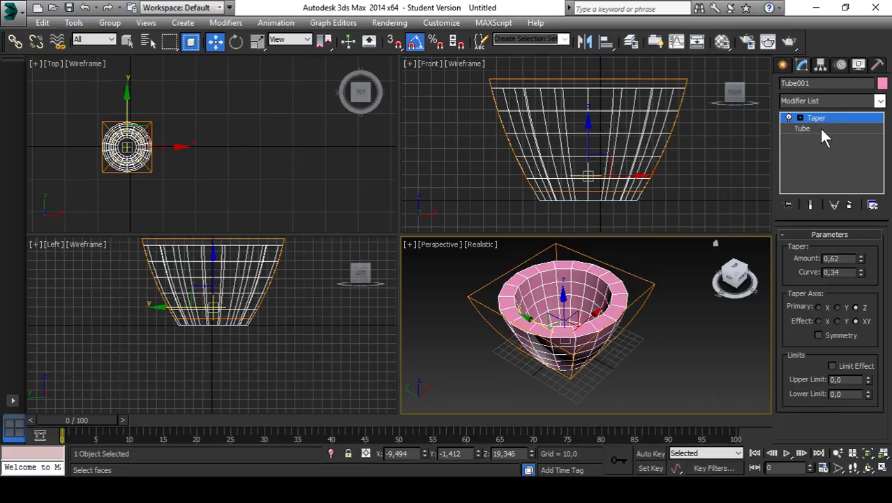
In the base Tube's parameters, set the height segments to 4 and raise the height to 192,013
{"action": "left_click", "coordinate": [817, 129]}
{"action": "left_click", "coordinate": [816, 118]}
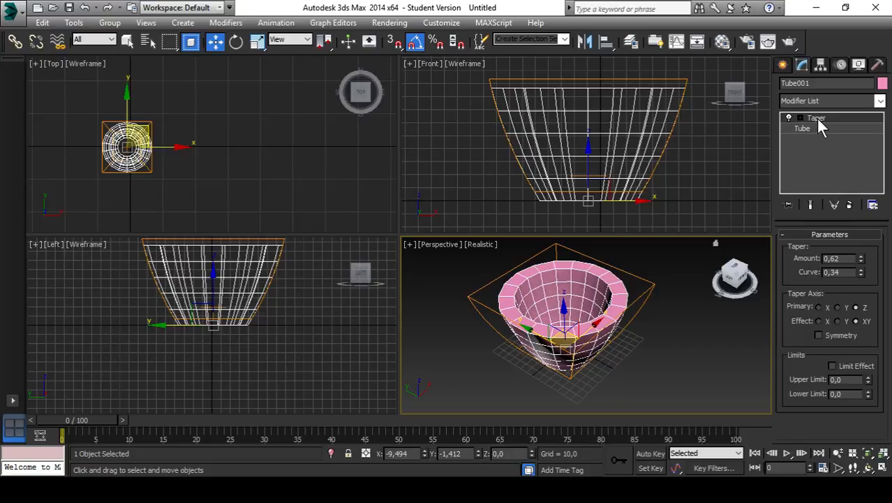
{"action": "left_click", "coordinate": [816, 130]}
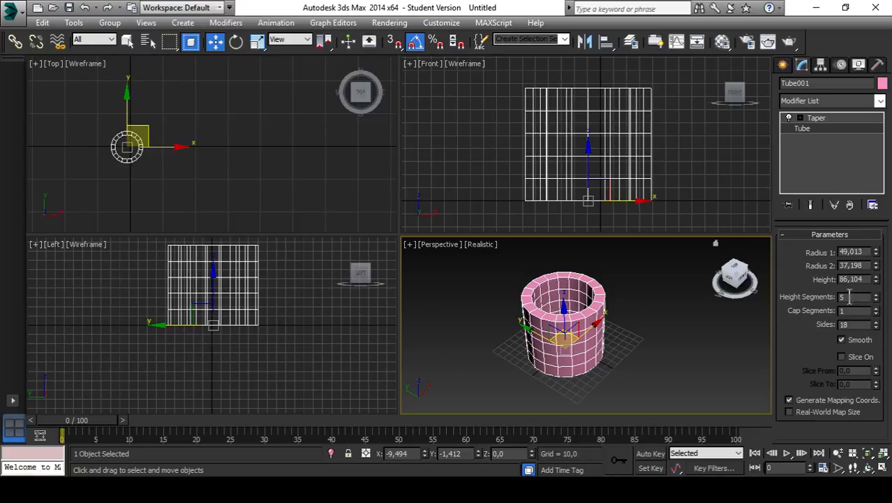
{"action": "left_click_drag", "start_coordinate": [877, 300], "coordinate": [865, 196]}
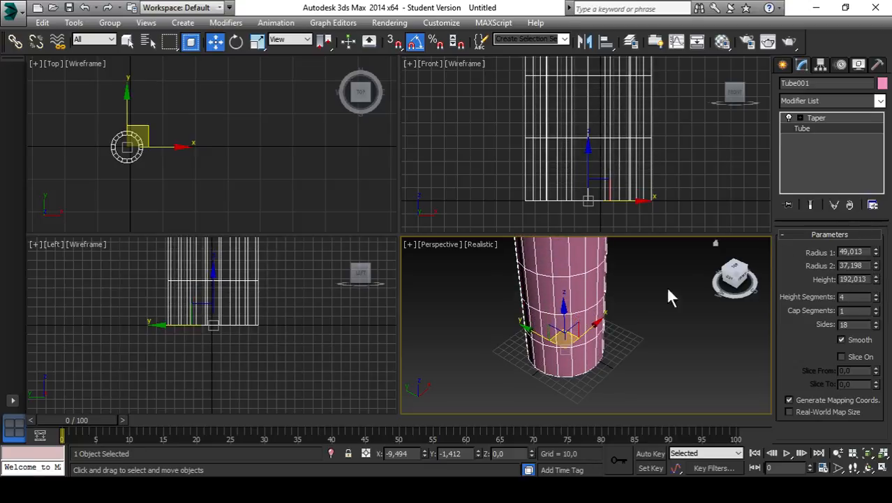
{"action": "scroll", "coordinate": [646, 322], "scroll_direction": "down", "scroll_amount": 5}
{"action": "scroll", "coordinate": [622, 179], "scroll_direction": "up", "scroll_amount": 3}
{"action": "scroll", "coordinate": [625, 189], "scroll_direction": "down", "scroll_amount": 3}
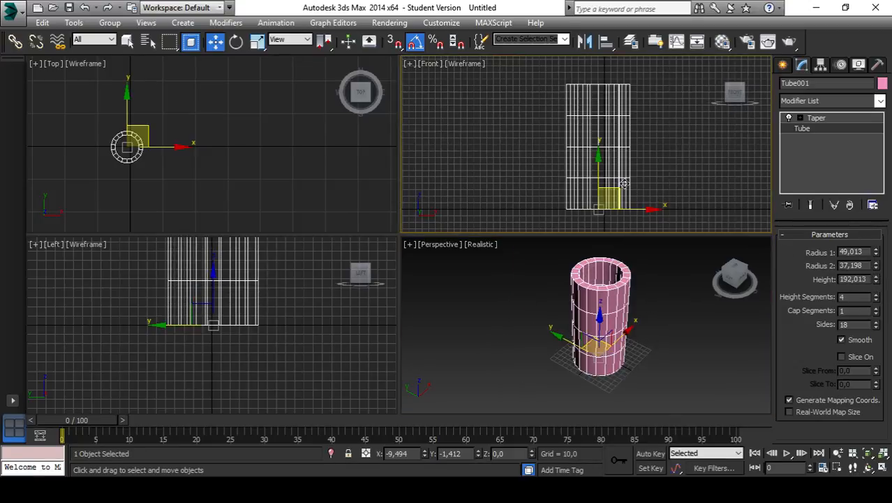
{"action": "middle_click_drag", "start_coordinate": [254, 326], "coordinate": [241, 375]}
{"action": "scroll", "coordinate": [242, 374], "scroll_direction": "down", "scroll_amount": 6}
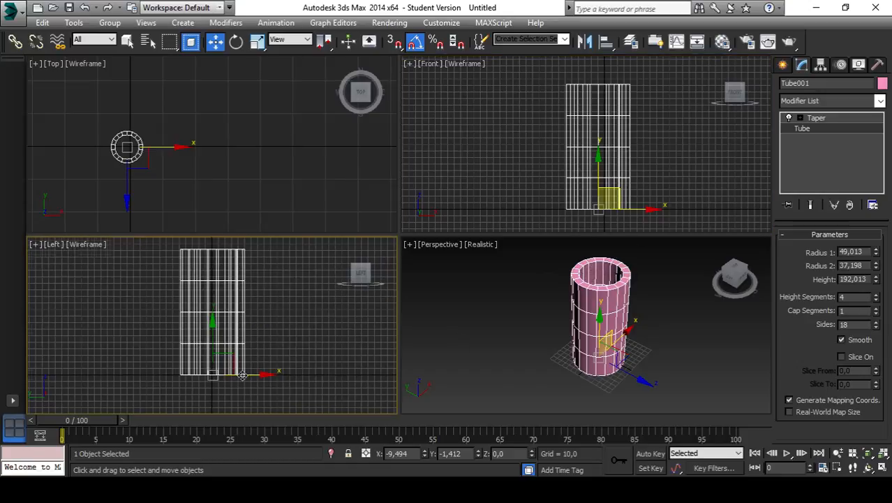
{"action": "scroll", "coordinate": [264, 358], "scroll_direction": "up", "scroll_amount": 4}
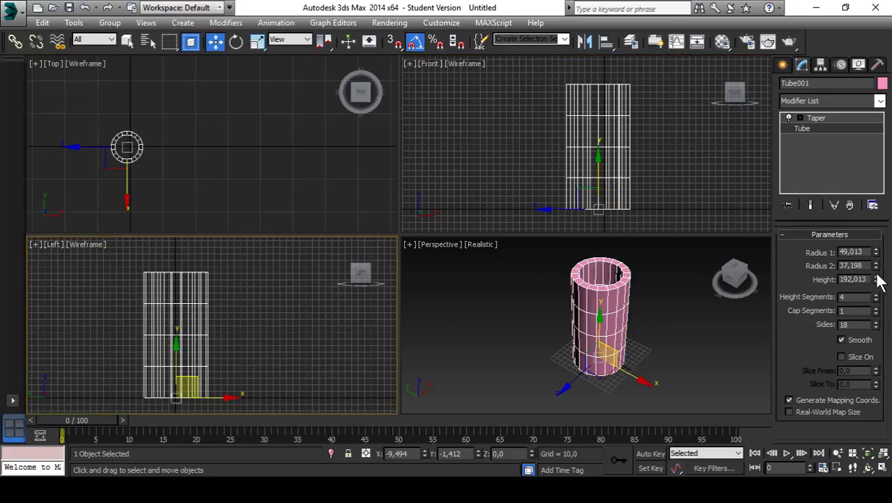
Increase the tube's height to 307,22 and raise the Taper modifier's amount to 0,75
{"action": "left_click_drag", "start_coordinate": [875, 278], "coordinate": [867, 233]}
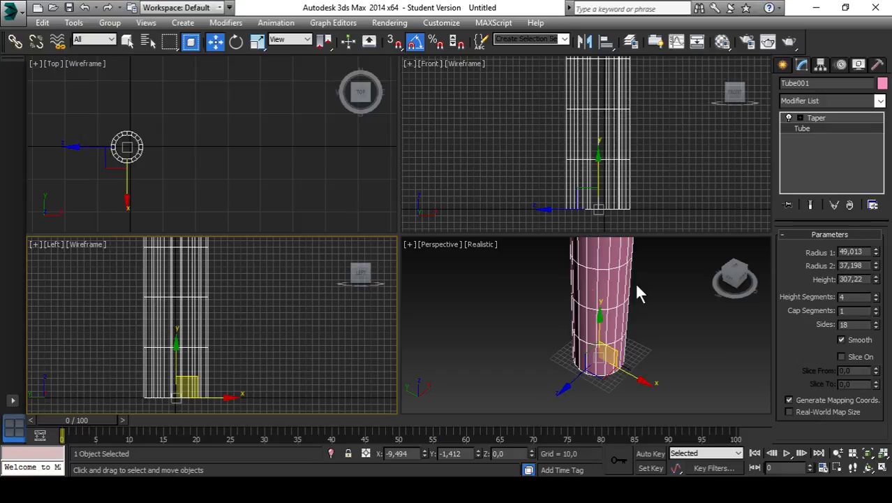
{"action": "middle_click_drag", "start_coordinate": [608, 306], "coordinate": [599, 326]}
{"action": "scroll", "coordinate": [597, 325], "scroll_direction": "down", "scroll_amount": 3}
{"action": "mouse_move", "coordinate": [310, 320]}
{"action": "middle_mouse_down"}
{"action": "mouse_move", "coordinate": [322, 325]}
{"action": "mouse_move", "coordinate": [312, 317]}
{"action": "middle_mouse_up"}
{"action": "scroll", "coordinate": [288, 326], "scroll_direction": "down", "scroll_amount": 3}
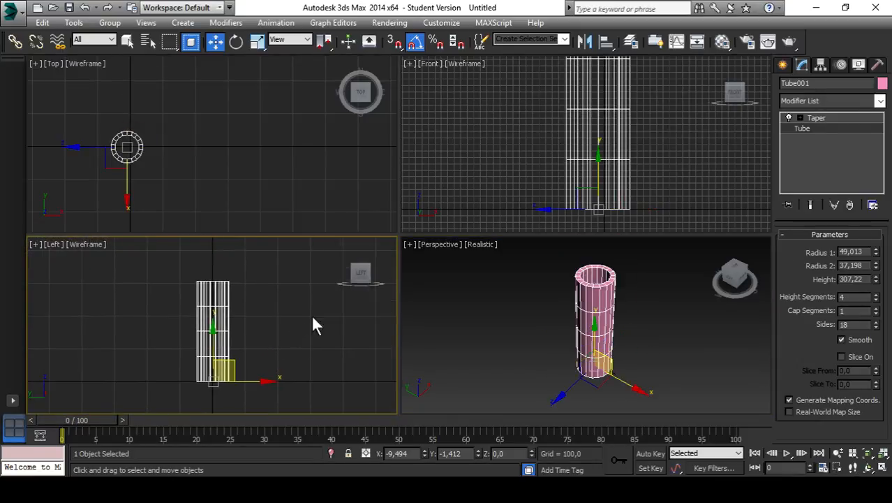
{"action": "left_click", "coordinate": [832, 117]}
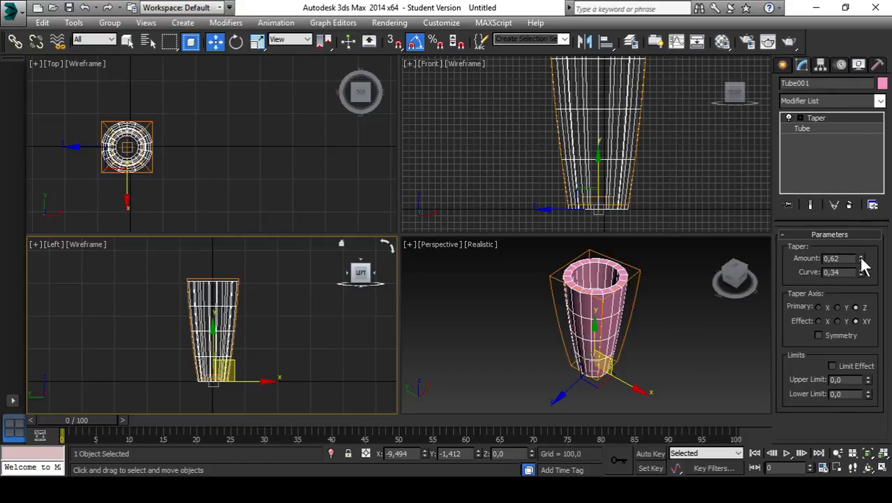
{"action": "mouse_move", "coordinate": [860, 258]}
{"action": "left_mouse_down"}
{"action": "mouse_move", "coordinate": [856, 234]}
{"action": "mouse_move", "coordinate": [864, 281]}
{"action": "mouse_move", "coordinate": [861, 246]}
{"action": "left_mouse_up"}
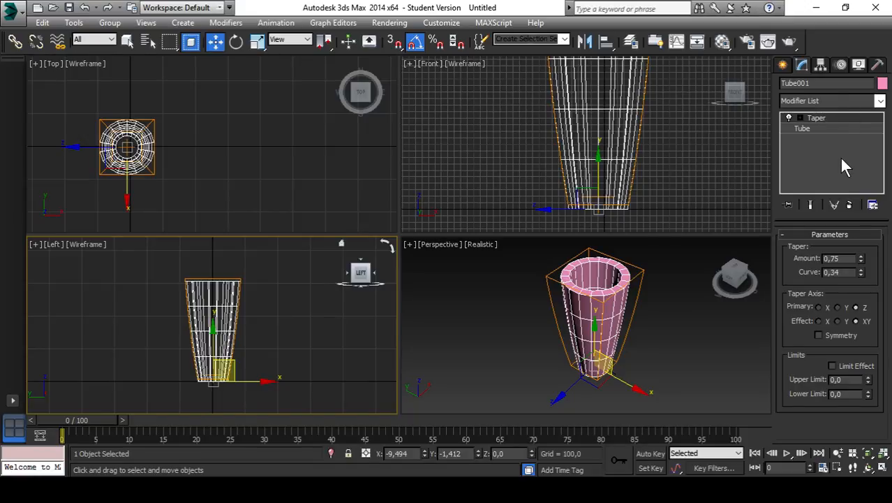
Look through the list of available modifiers for the tube, from the selection modifiers down to XForm
{"action": "left_click", "coordinate": [841, 101]}
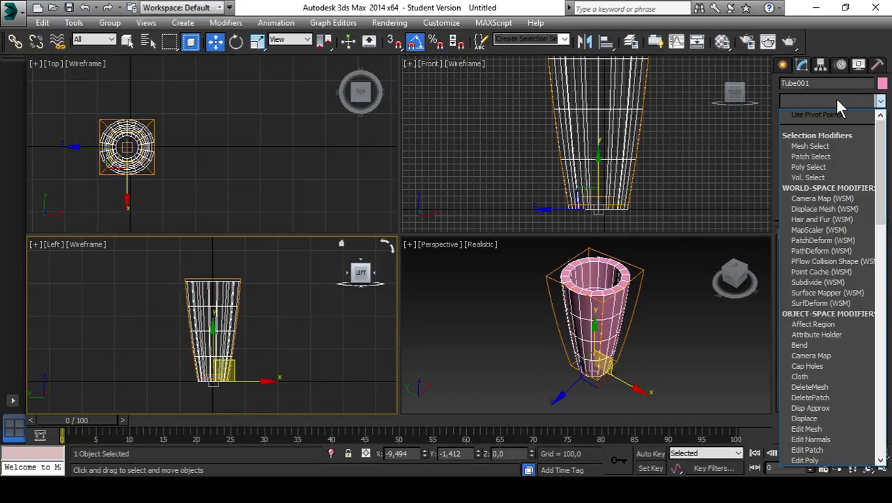
{"action": "scroll", "coordinate": [825, 156], "scroll_direction": "down", "scroll_amount": 5}
{"action": "scroll", "coordinate": [827, 160], "scroll_direction": "down", "scroll_amount": 18}
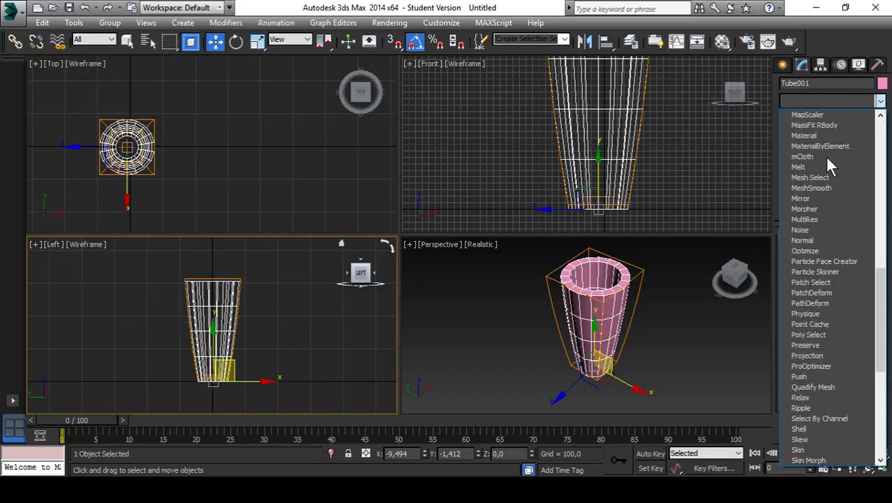
{"action": "scroll", "coordinate": [825, 156], "scroll_direction": "up", "scroll_amount": 20}
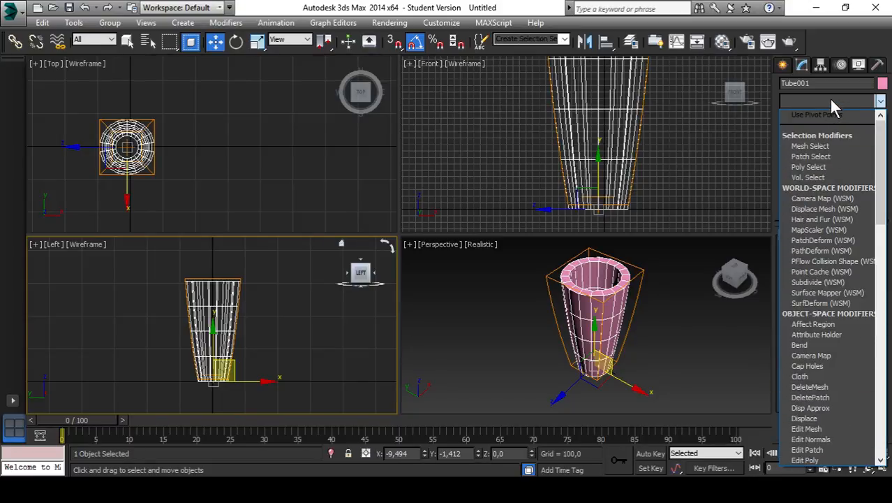
{"action": "scroll", "coordinate": [822, 171], "scroll_direction": "down", "scroll_amount": 14}
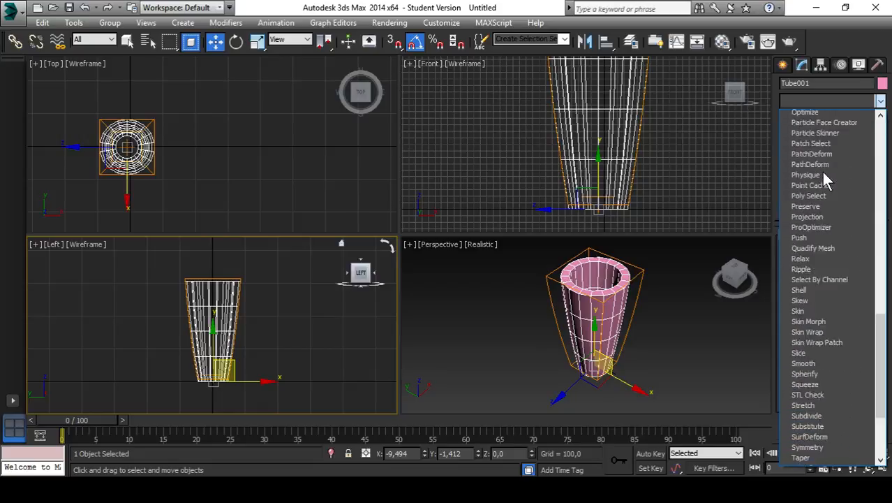
{"action": "scroll", "coordinate": [825, 176], "scroll_direction": "down", "scroll_amount": 5}
{"action": "scroll", "coordinate": [824, 176], "scroll_direction": "up", "scroll_amount": 13}
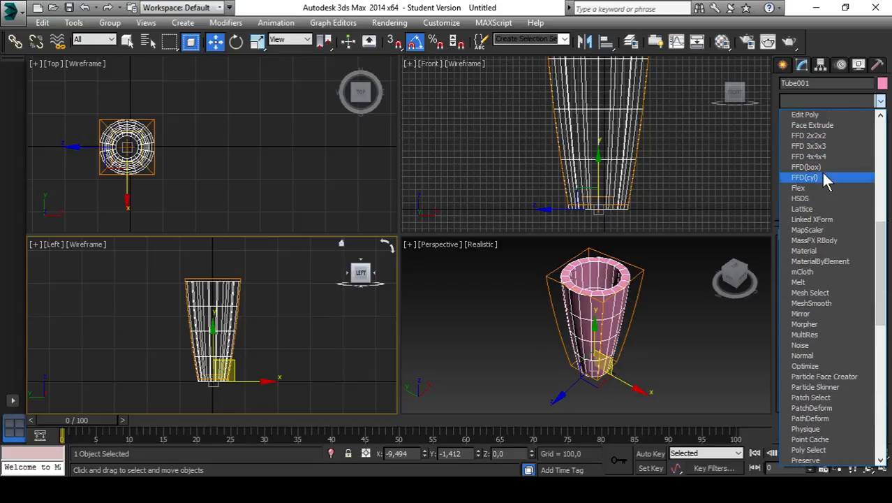
{"action": "scroll", "coordinate": [824, 179], "scroll_direction": "up", "scroll_amount": 4}
{"action": "scroll", "coordinate": [824, 179], "scroll_direction": "down", "scroll_amount": 15}
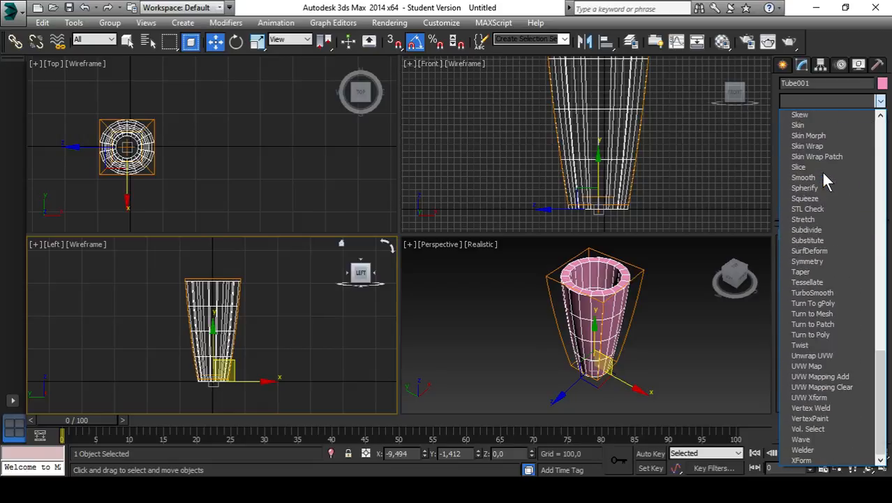
{"action": "scroll", "coordinate": [825, 180], "scroll_direction": "up", "scroll_amount": 20}
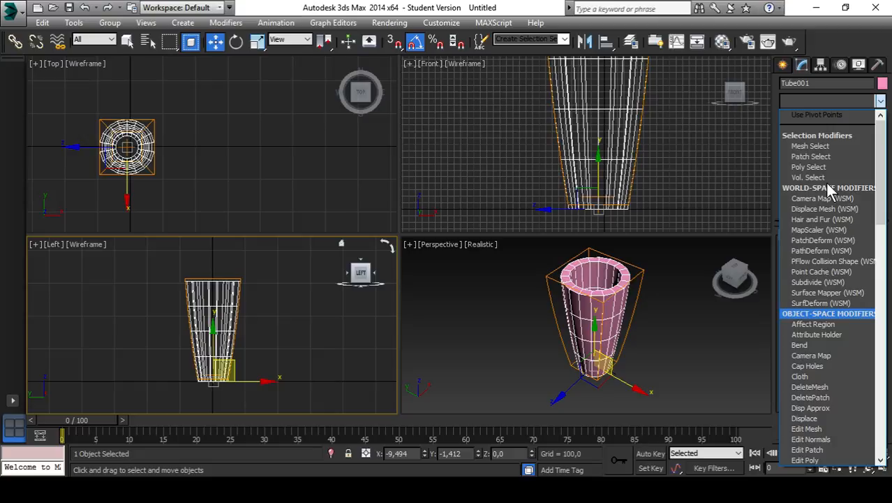
{"action": "left_click", "coordinate": [833, 101]}
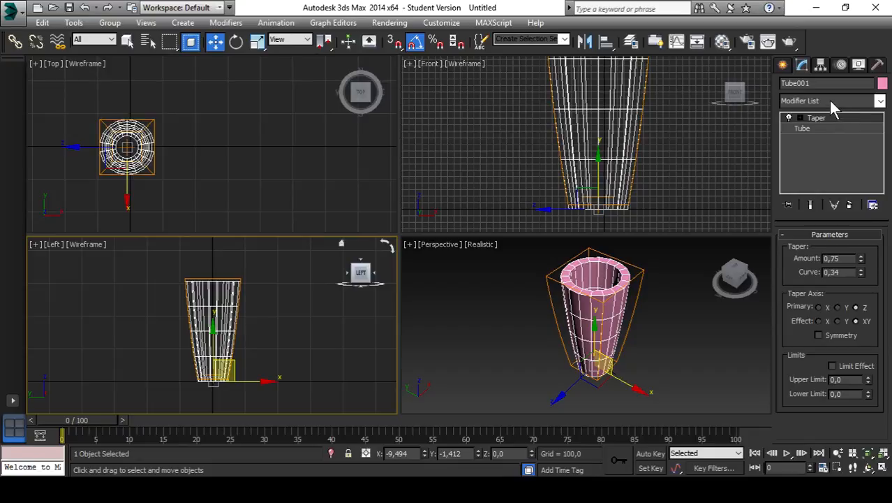
Add a Bend modifier above the Taper on the tube
{"action": "left_click", "coordinate": [830, 102]}
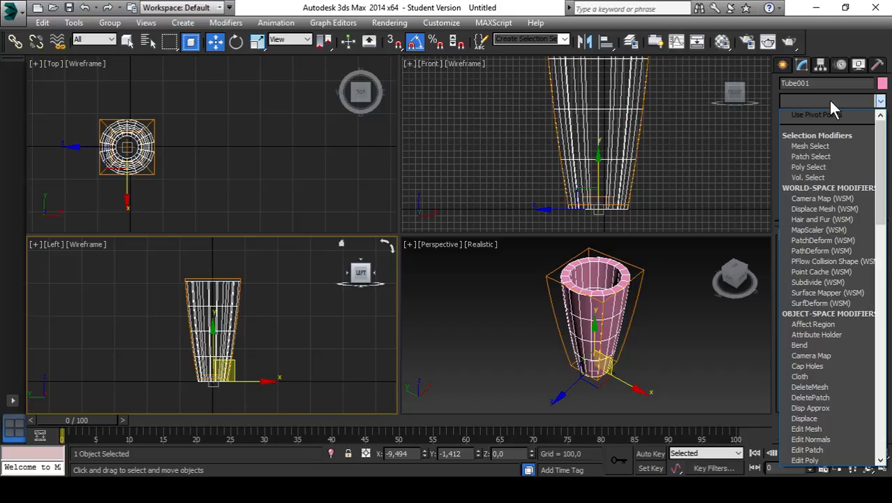
{"action": "key", "text": "b"}
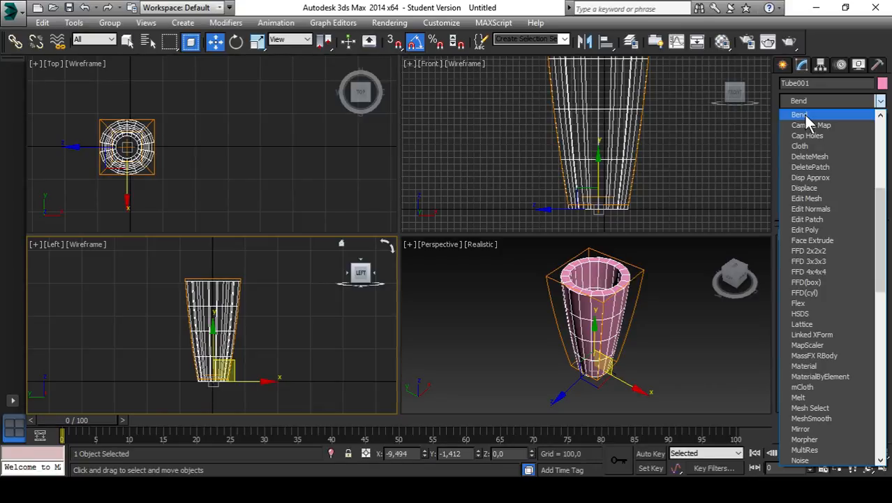
{"action": "left_click", "coordinate": [810, 116]}
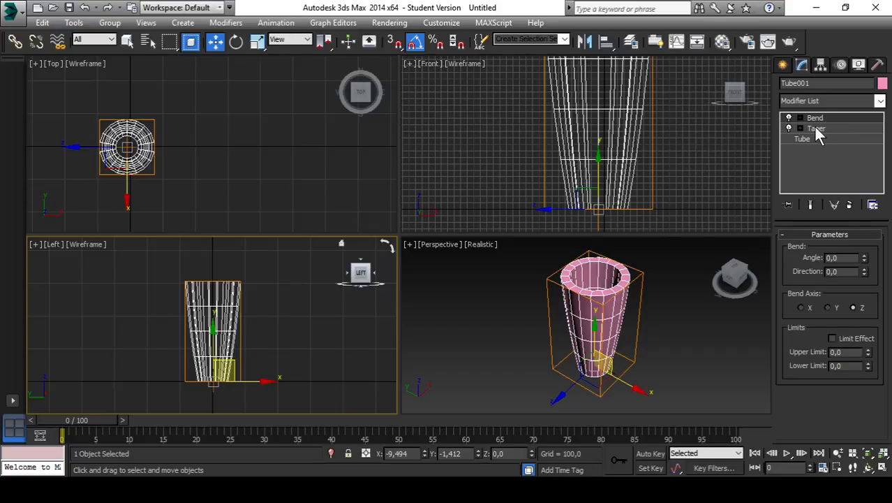
Set the Taper amount beneath the Bend modifier to 0,85 and return to the Bend level
{"action": "left_click", "coordinate": [815, 128]}
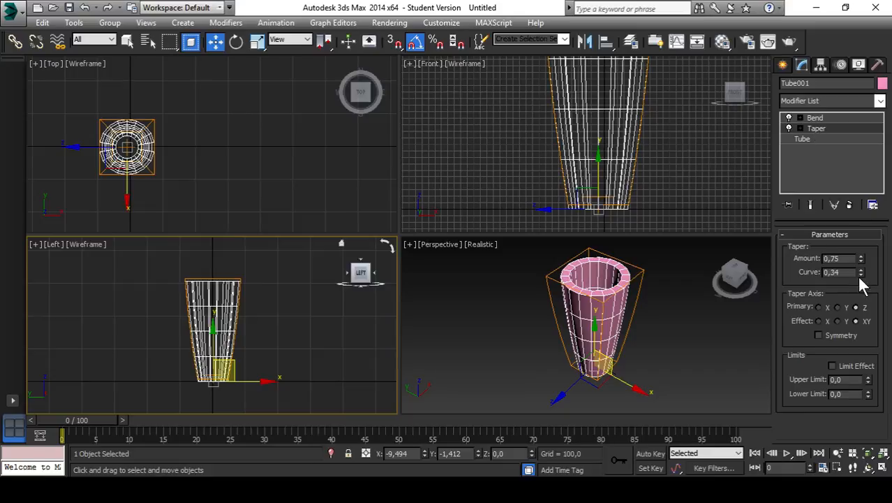
{"action": "left_click_drag", "start_coordinate": [860, 259], "coordinate": [854, 240]}
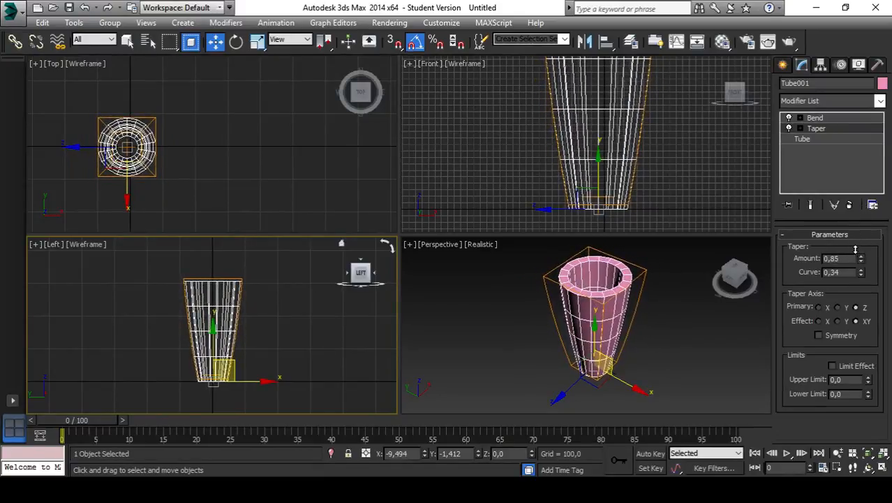
{"action": "left_click", "coordinate": [820, 117]}
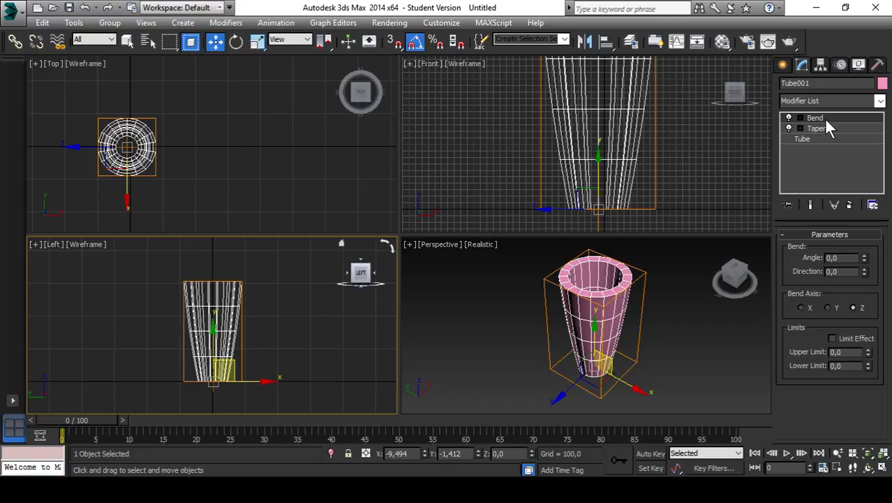
Bend the tapered tube by an angle of 92,5 degrees
{"action": "scroll", "coordinate": [672, 168], "scroll_direction": "down", "scroll_amount": 4}
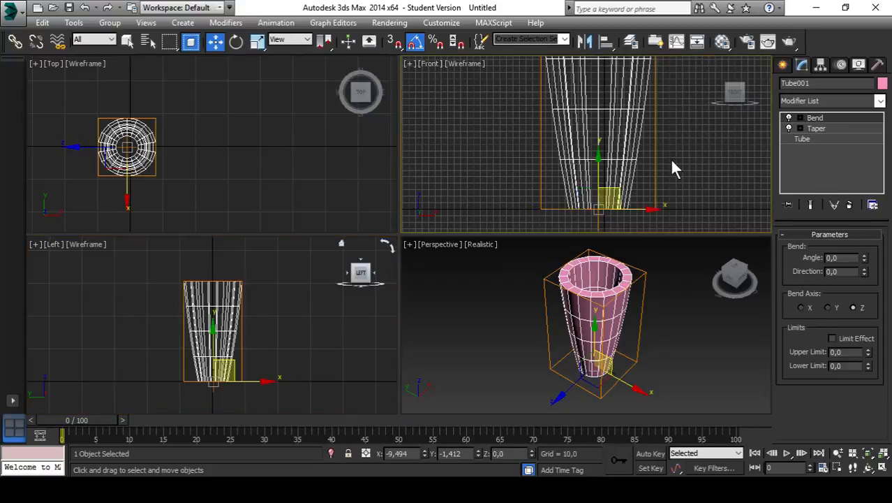
{"action": "scroll", "coordinate": [674, 154], "scroll_direction": "up", "scroll_amount": 3}
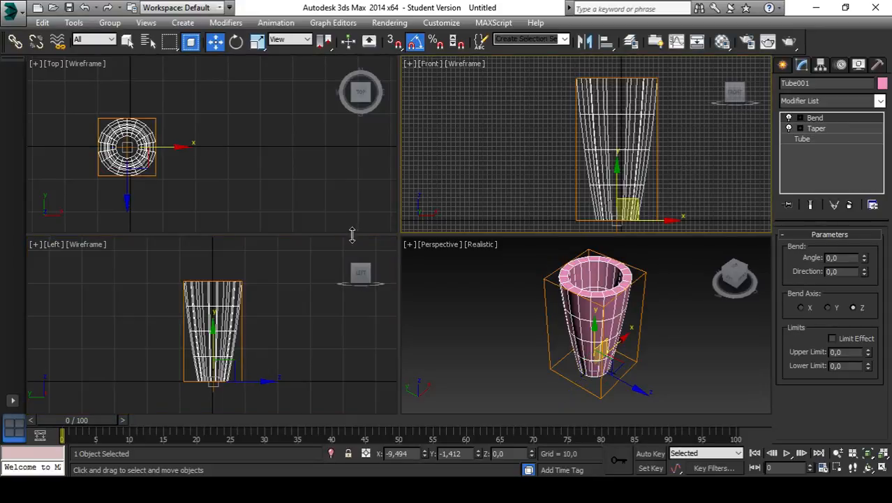
{"action": "middle_click_drag", "start_coordinate": [272, 312], "coordinate": [259, 312]}
{"action": "middle_click_drag", "start_coordinate": [224, 198], "coordinate": [301, 175]}
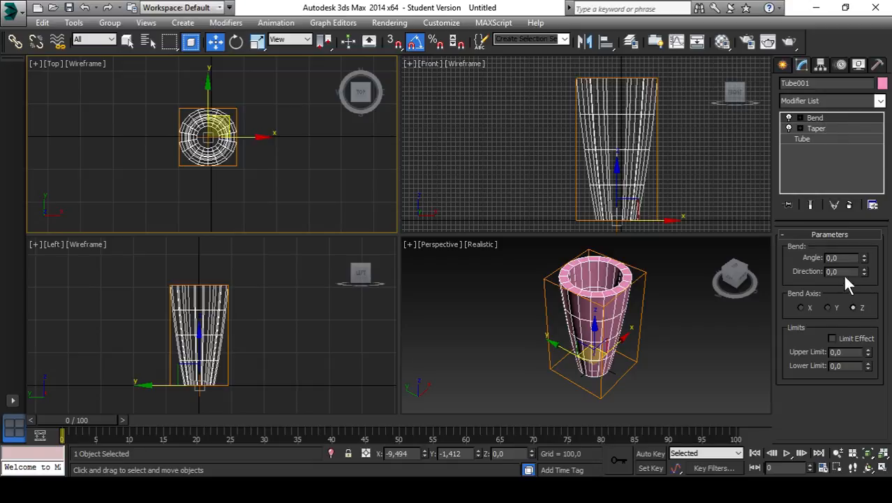
{"action": "left_click_drag", "start_coordinate": [864, 260], "coordinate": [888, 134]}
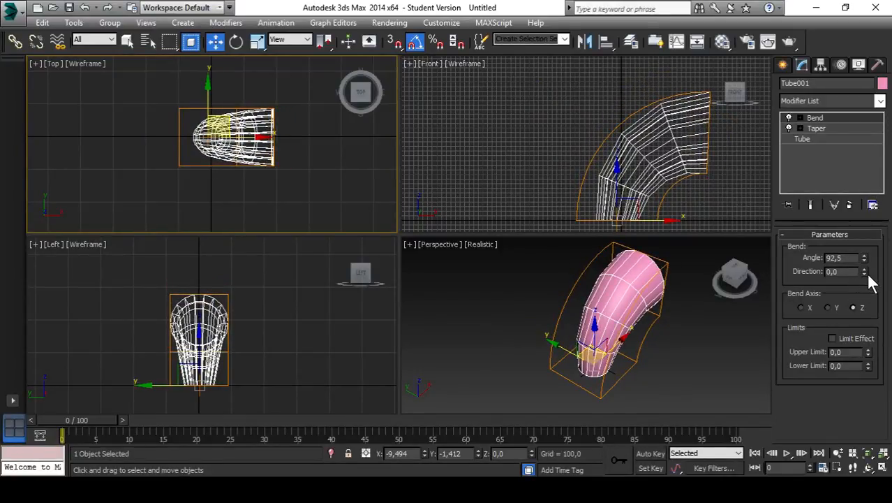
Try a Bend direction of 75 degrees and reset the direction to 0
{"action": "left_click_drag", "start_coordinate": [864, 271], "coordinate": [889, 173]}
{"action": "double_click", "coordinate": [835, 271]}
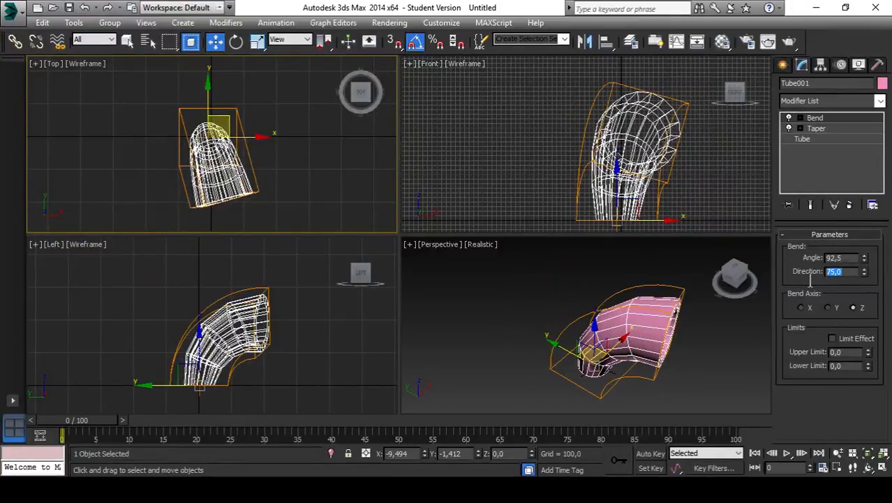
{"action": "type", "text": "0"}
{"action": "key", "text": "Return"}
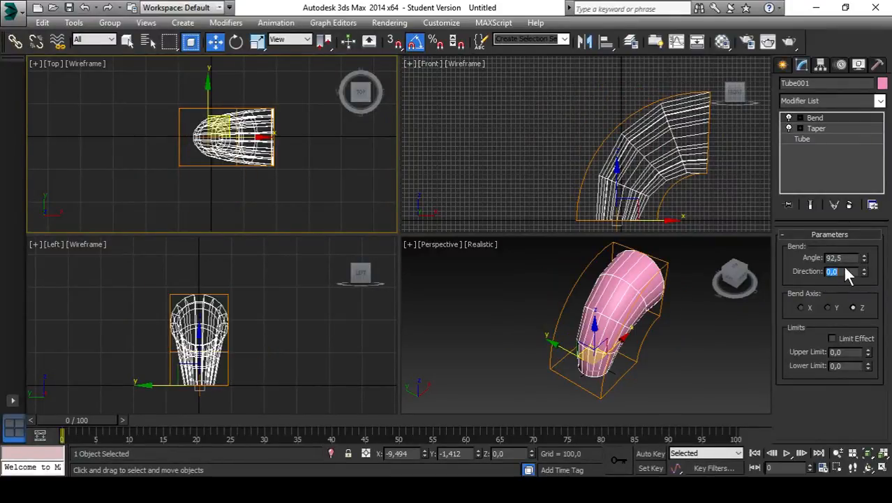
Try the Y bend axis, inspect the tube in the Top view and return to the Z axis
{"action": "left_click", "coordinate": [828, 308]}
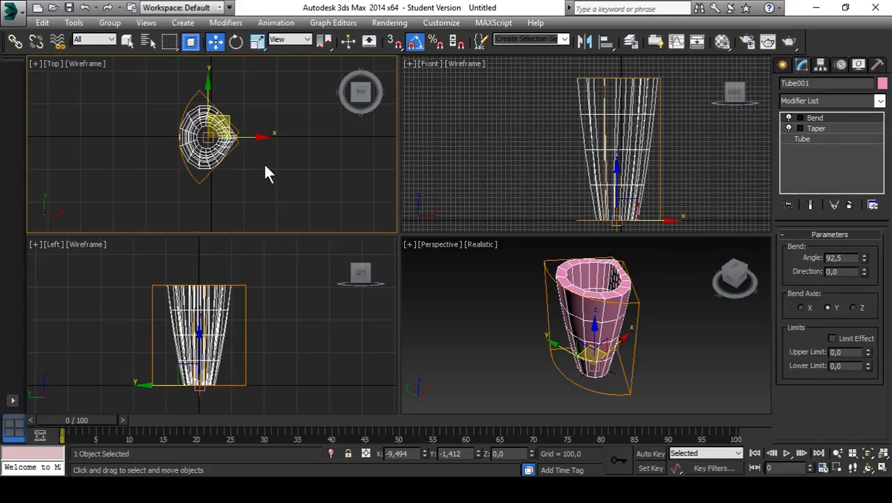
{"action": "scroll", "coordinate": [264, 174], "scroll_direction": "up", "scroll_amount": 3}
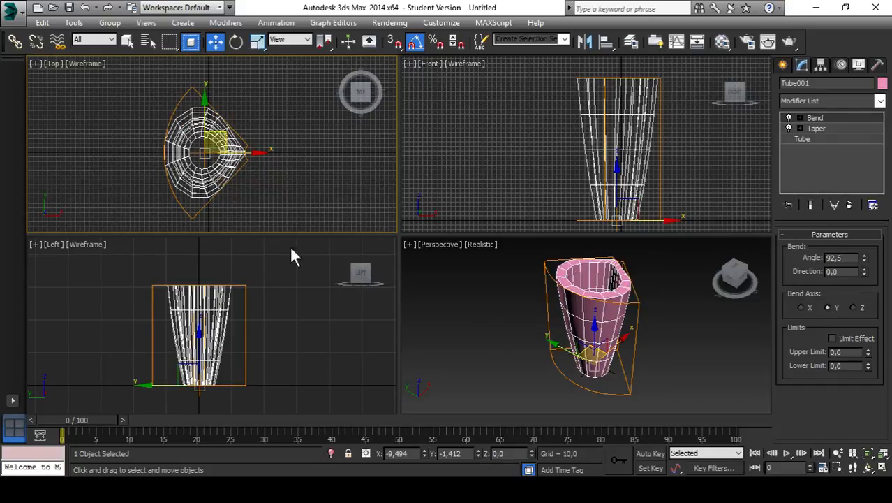
{"action": "left_click", "coordinate": [852, 305]}
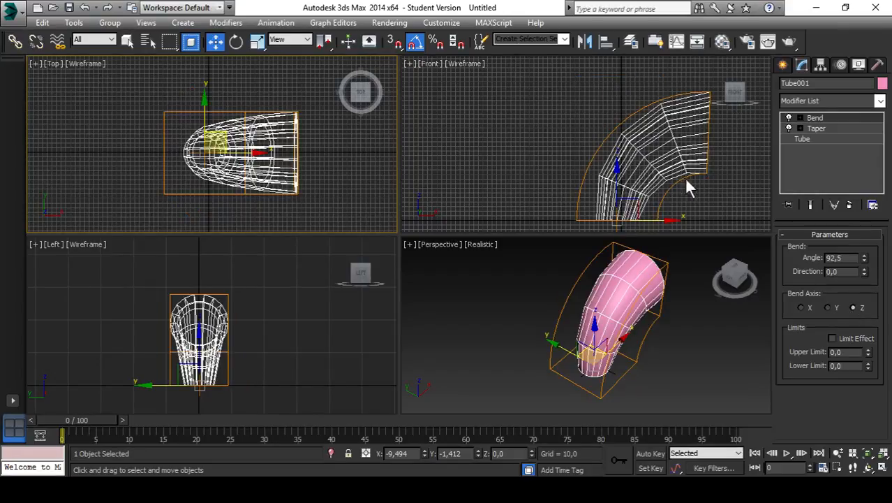
Try moving the Bend gizmo in the Front view, undo the move and return to the Bend level
{"action": "middle_click_drag", "start_coordinate": [689, 197], "coordinate": [629, 188]}
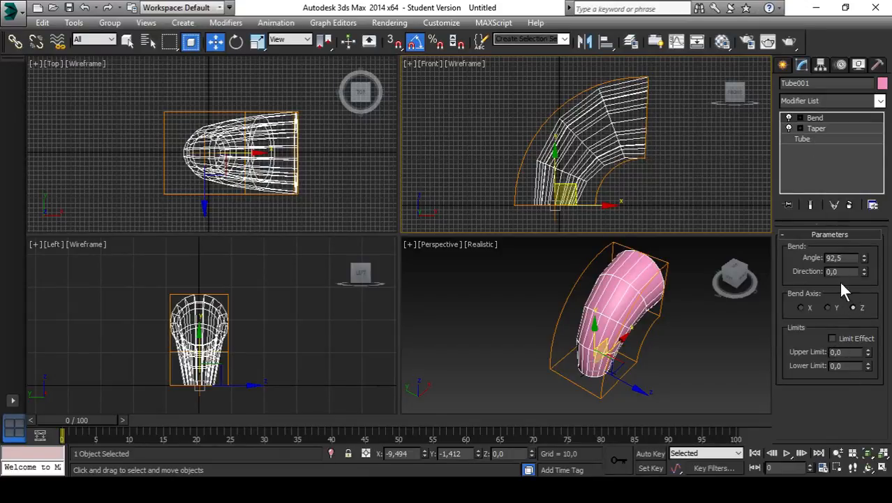
{"action": "left_click", "coordinate": [800, 118]}
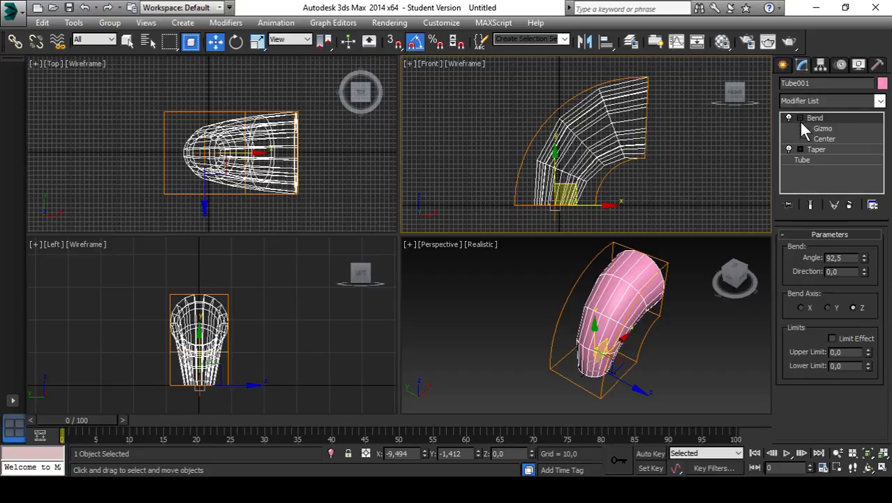
{"action": "left_click", "coordinate": [822, 130]}
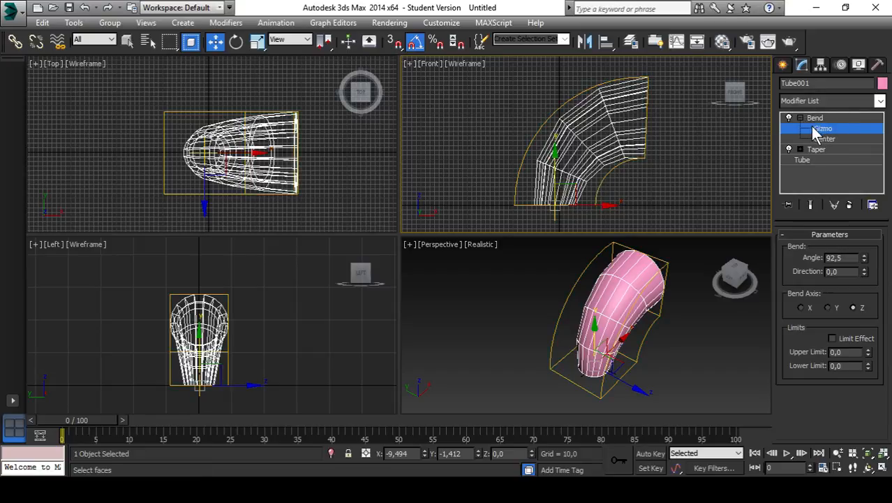
{"action": "left_click_drag", "start_coordinate": [574, 190], "coordinate": [601, 198]}
{"action": "key", "text": "ctrl+z"}
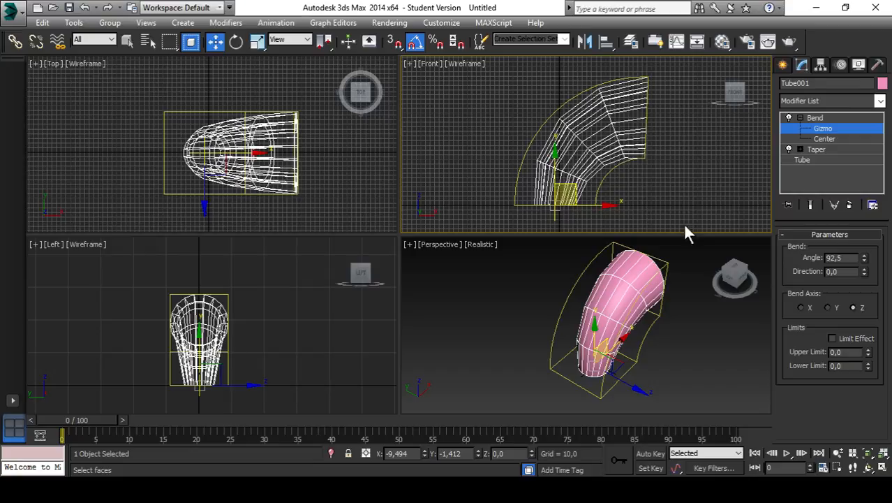
{"action": "left_click", "coordinate": [800, 119]}
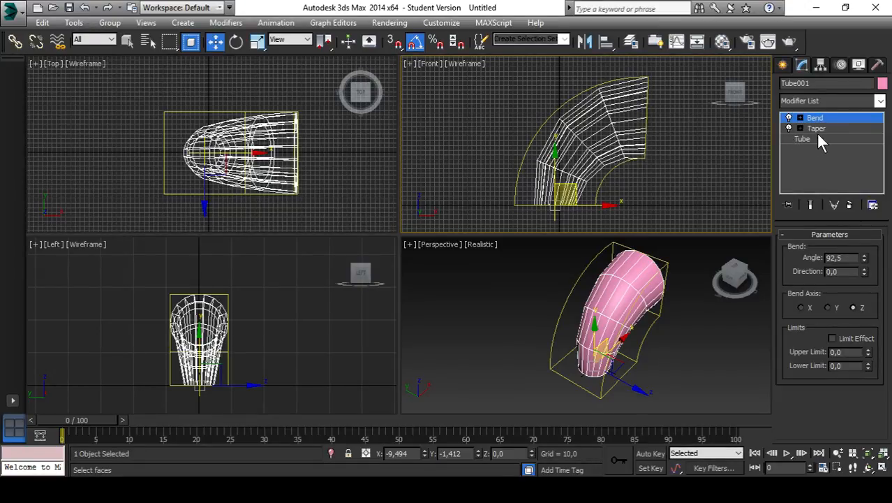
{"action": "left_click", "coordinate": [821, 117]}
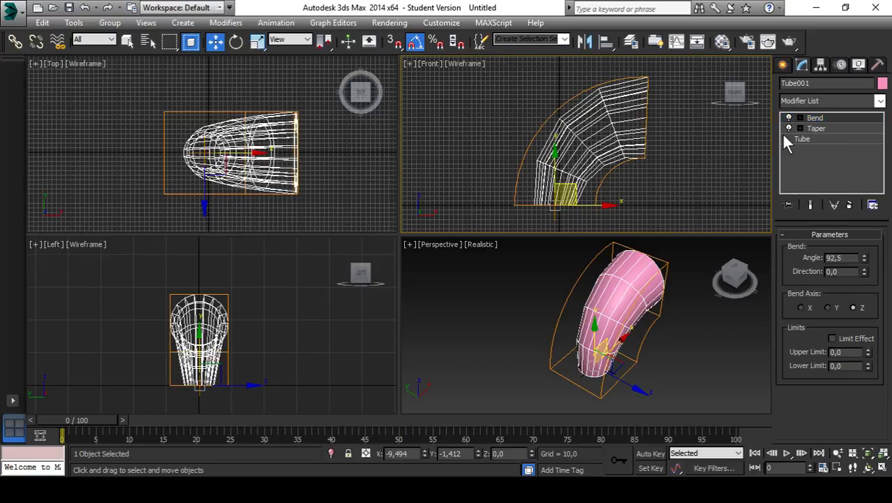
Increase the base tube's height segments to 9 beneath the modifiers and return to the Bend level
{"action": "left_click", "coordinate": [810, 139]}
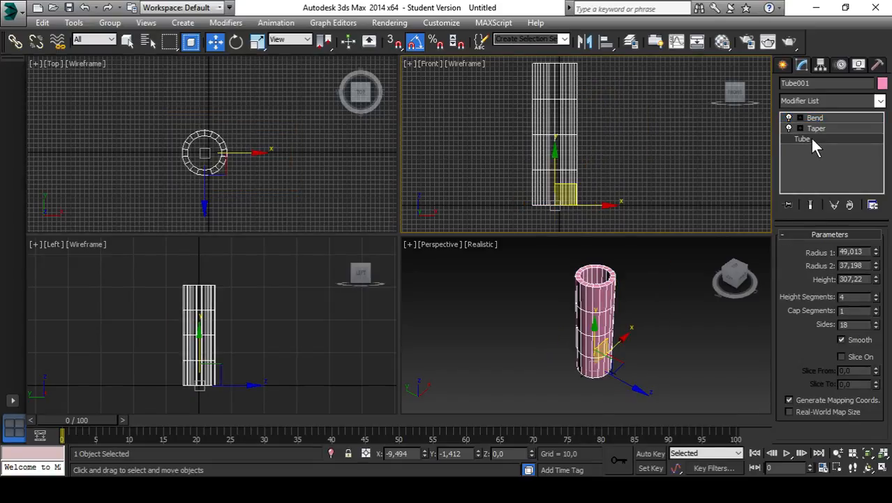
{"action": "left_click", "coordinate": [877, 295]}
{"action": "left_click", "coordinate": [877, 295]}
{"action": "left_click", "coordinate": [877, 296]}
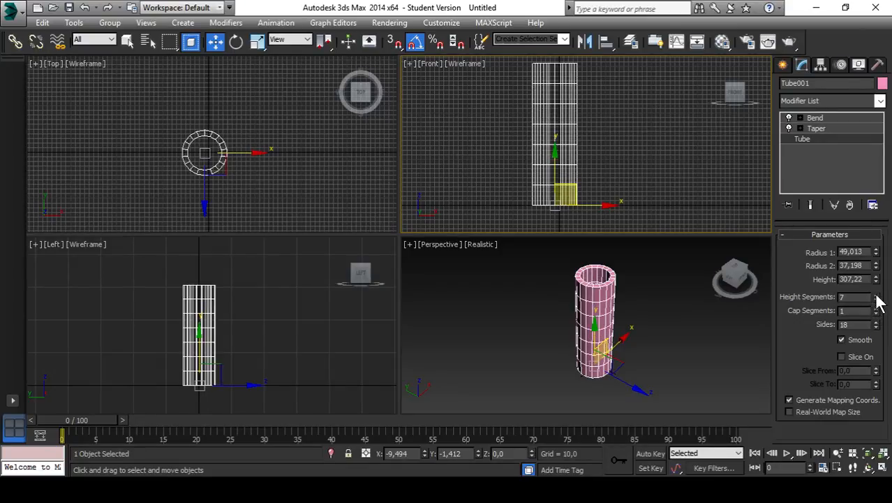
{"action": "left_click", "coordinate": [877, 296]}
{"action": "left_click", "coordinate": [876, 295]}
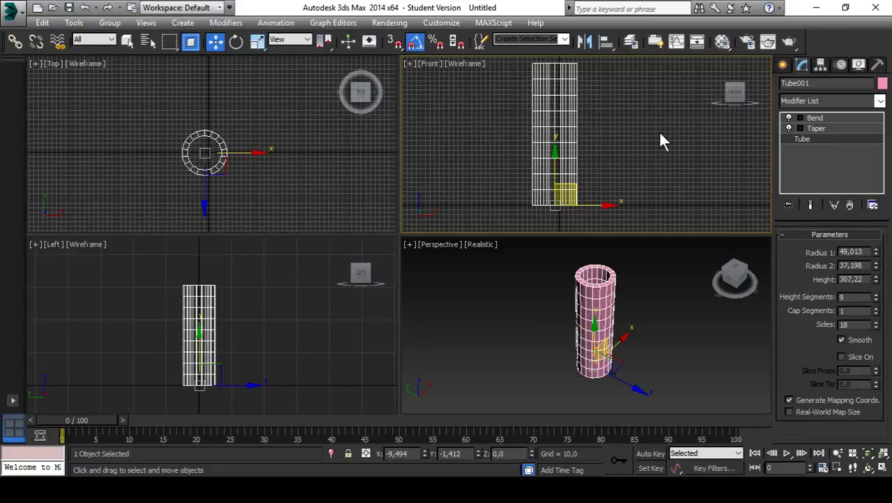
{"action": "middle_click_drag", "start_coordinate": [658, 130], "coordinate": [675, 141]}
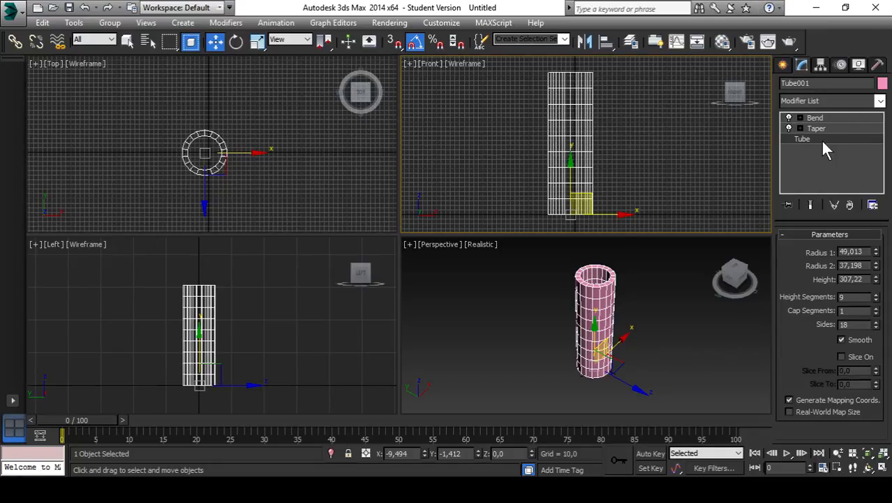
{"action": "left_click", "coordinate": [817, 119]}
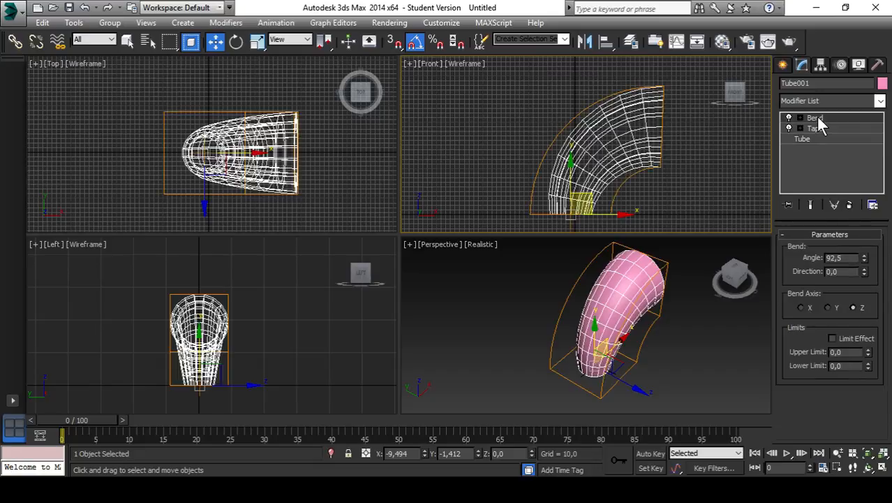
Compare the tube at its Tube, Taper and Bend stack levels, and switch the Taper modifier off and back on
{"action": "left_click", "coordinate": [818, 130]}
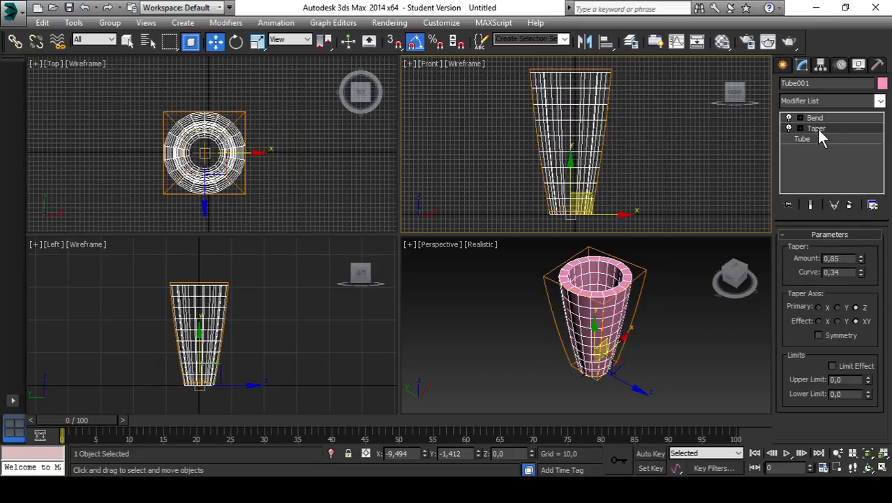
{"action": "left_click", "coordinate": [818, 139]}
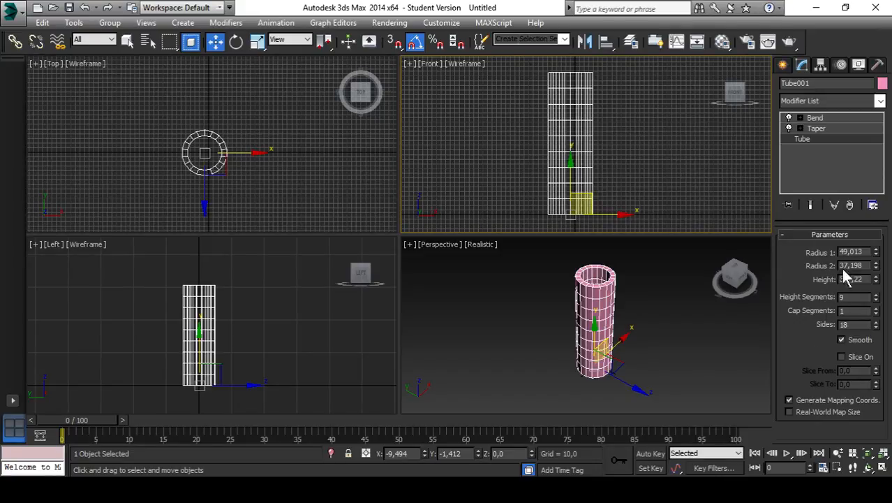
{"action": "left_click", "coordinate": [816, 127]}
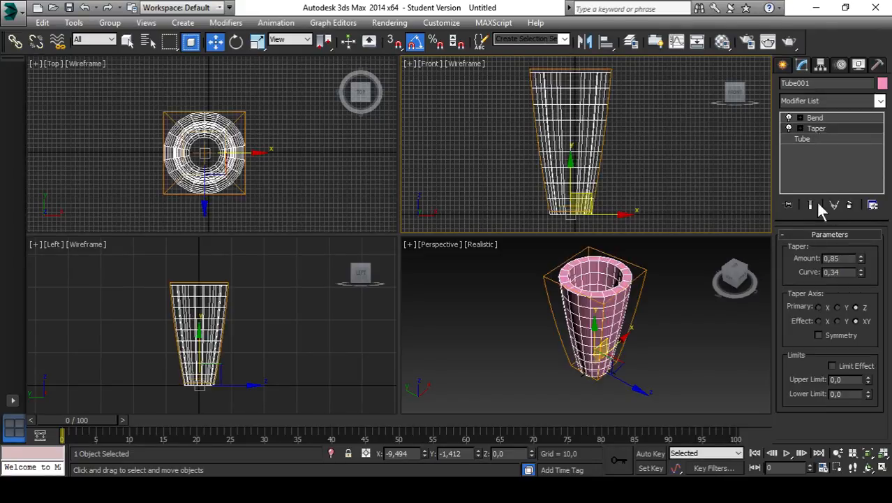
{"action": "left_click", "coordinate": [815, 118]}
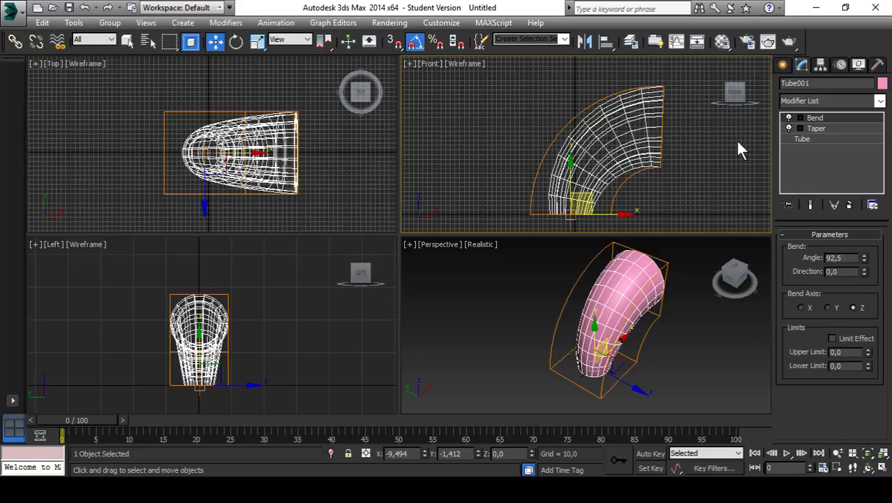
{"action": "left_click", "coordinate": [814, 127]}
{"action": "left_click", "coordinate": [814, 138]}
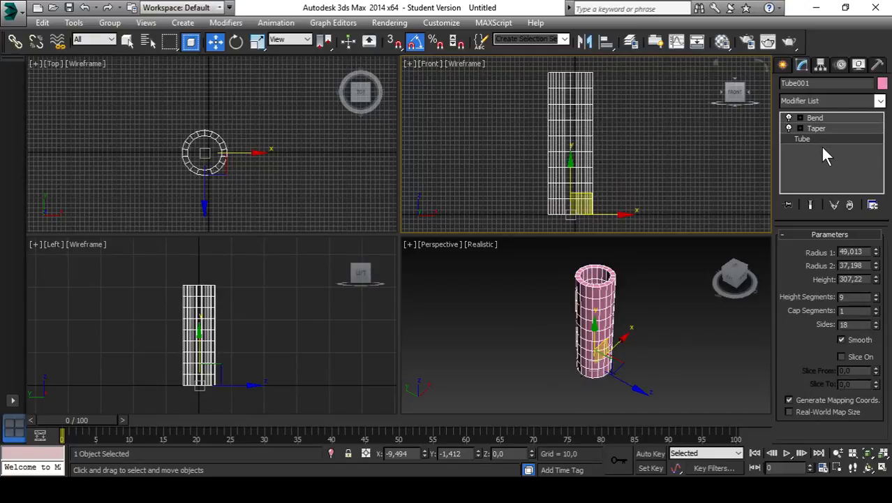
{"action": "left_click", "coordinate": [813, 127]}
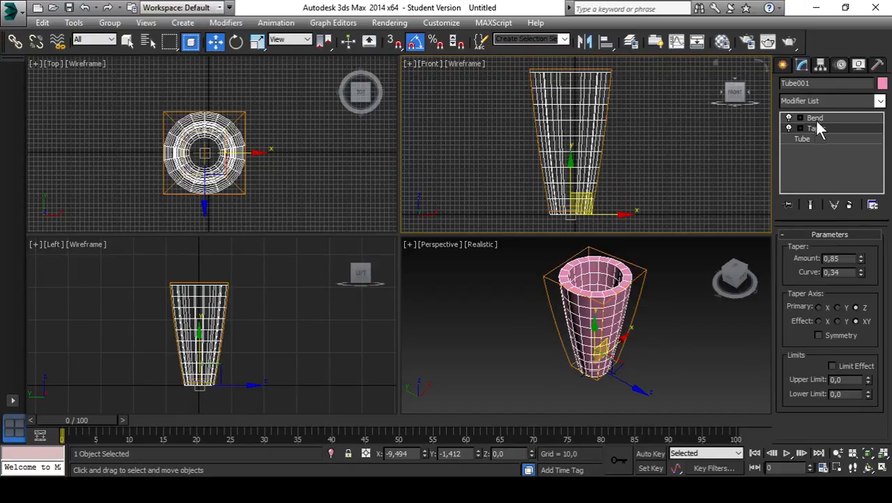
{"action": "left_click", "coordinate": [814, 118]}
{"action": "left_click", "coordinate": [816, 128]}
{"action": "left_click", "coordinate": [816, 120]}
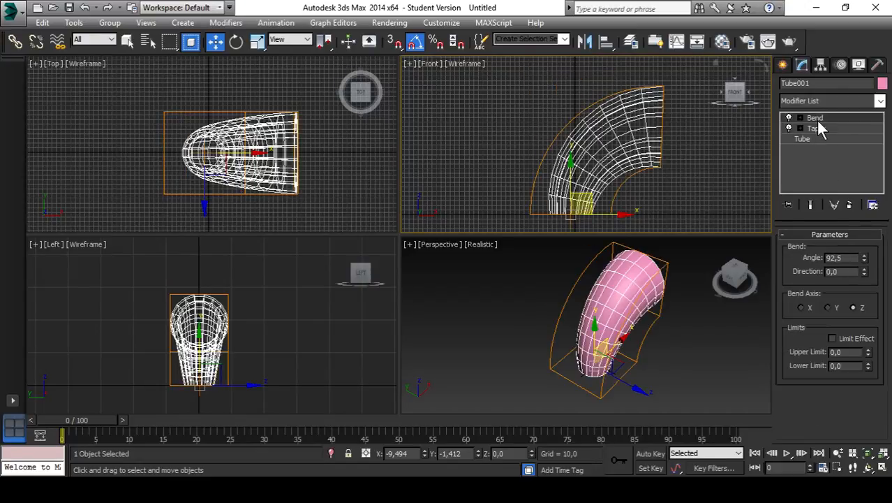
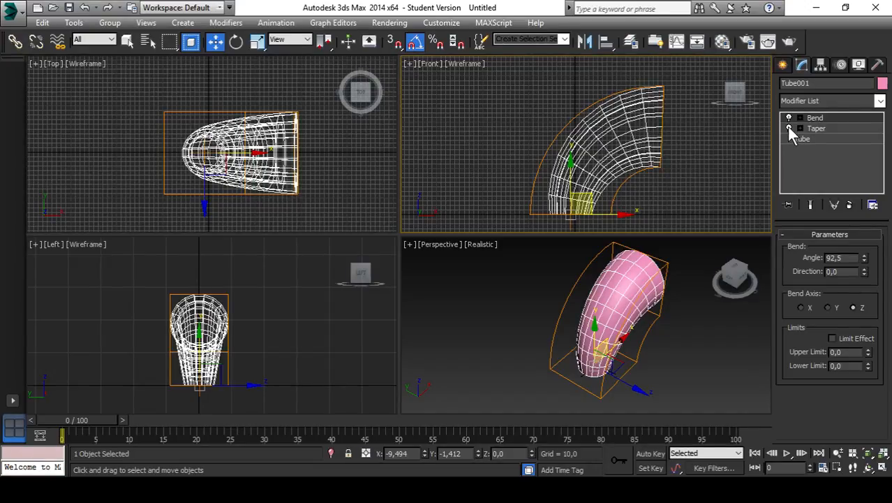
{"action": "left_click", "coordinate": [787, 127]}
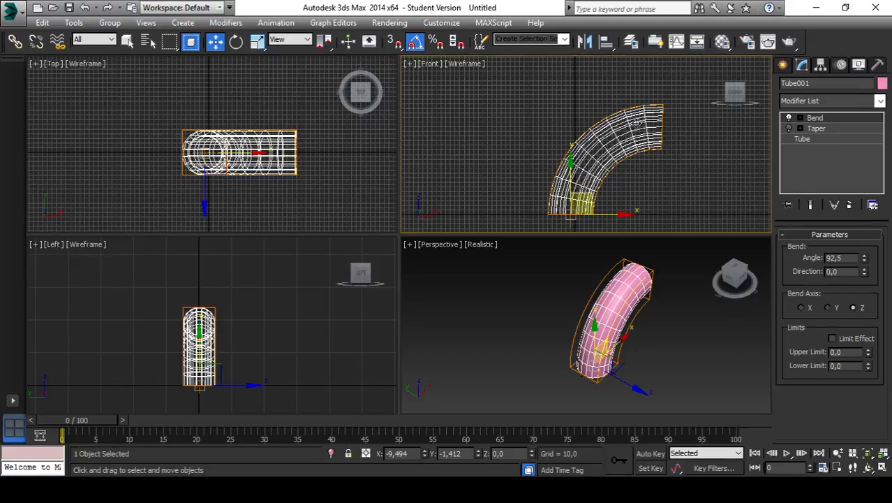
{"action": "left_click", "coordinate": [788, 128]}
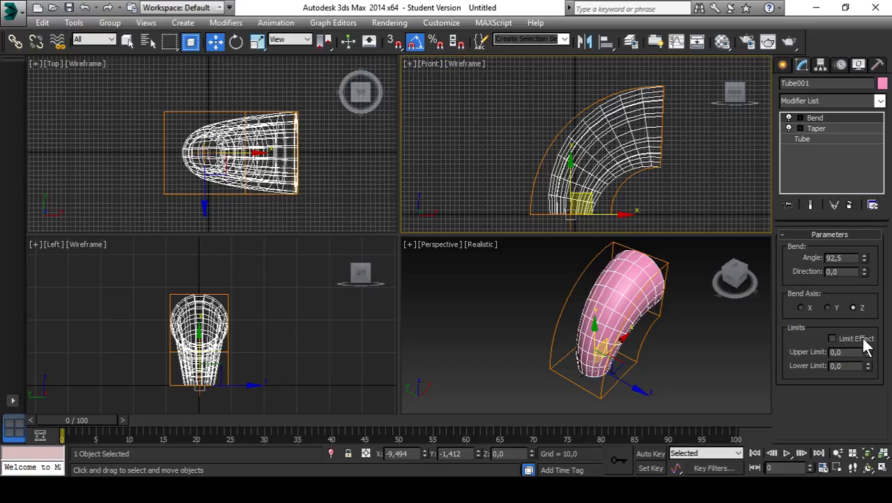
Enable Limit Effect on the Bend modifier and raise its upper limit to 261,736
{"action": "left_click", "coordinate": [833, 338]}
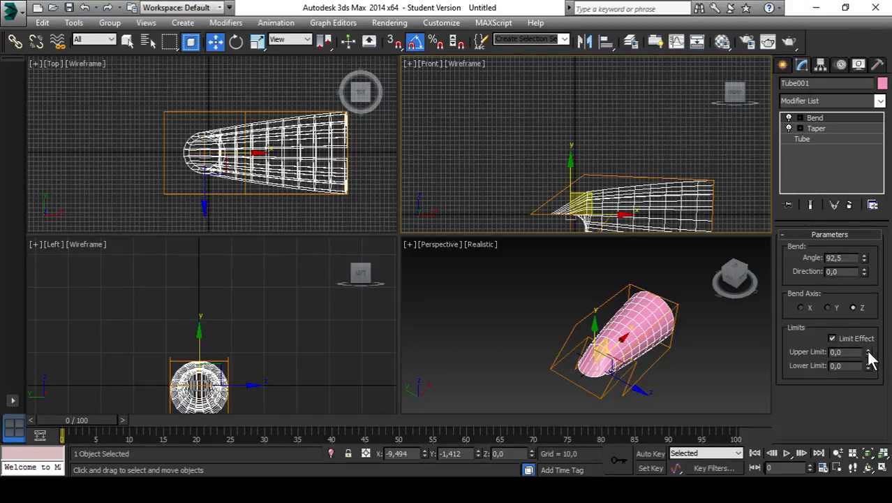
{"action": "left_click_drag", "start_coordinate": [869, 355], "coordinate": [870, 300]}
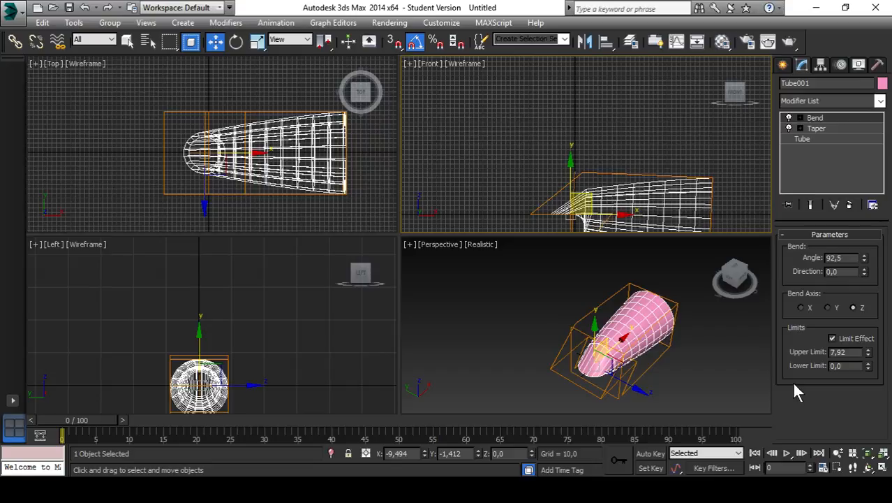
{"action": "left_click", "coordinate": [869, 350]}
{"action": "left_click_drag", "start_coordinate": [871, 357], "coordinate": [846, 312]}
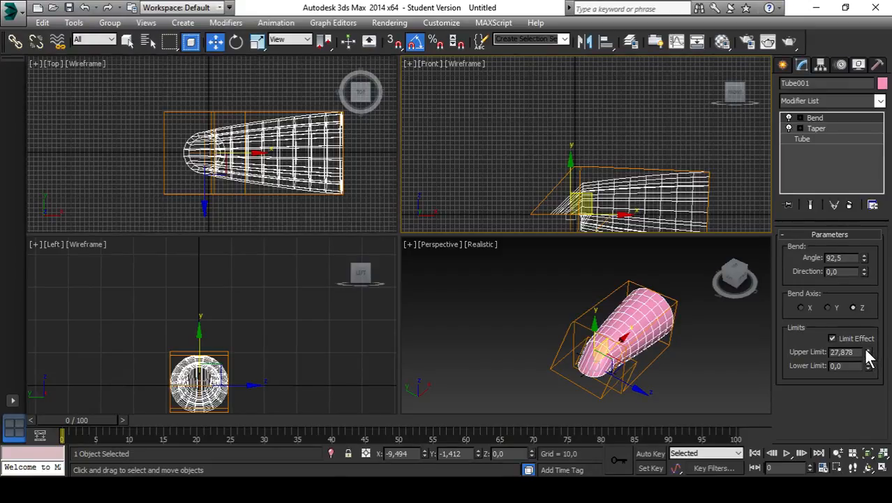
{"action": "left_click_drag", "start_coordinate": [869, 354], "coordinate": [816, 42]}
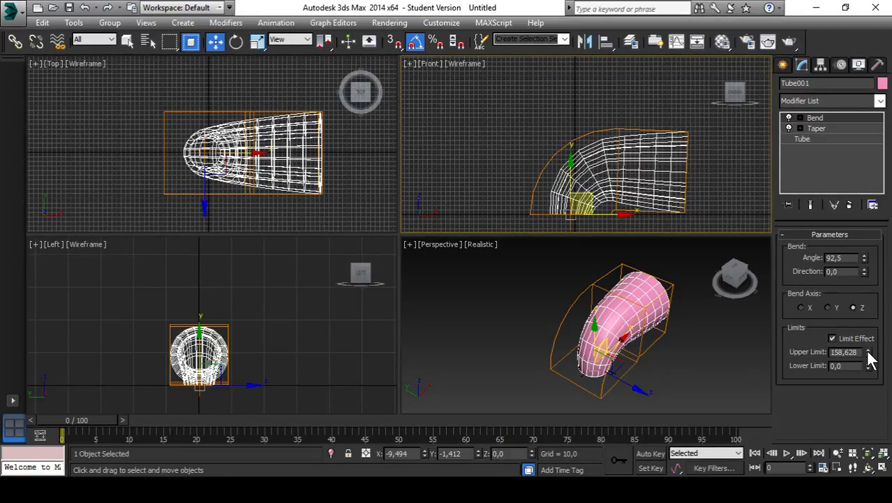
{"action": "left_click_drag", "start_coordinate": [869, 358], "coordinate": [800, 72]}
{"action": "left_click_drag", "start_coordinate": [796, 453], "coordinate": [815, 347]}
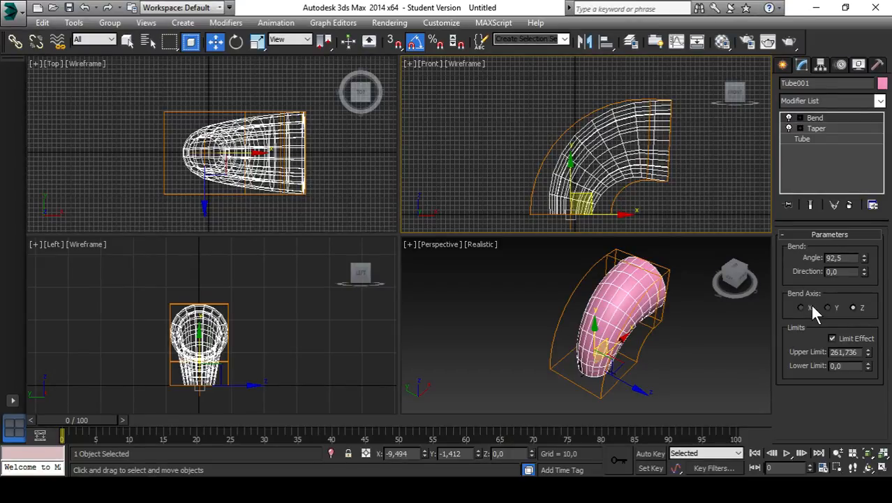
Delete the Bend and Taper modifiers from the tube's modifier stack
{"action": "scroll", "coordinate": [707, 346], "scroll_direction": "down", "scroll_amount": 3}
{"action": "middle_click_drag", "start_coordinate": [660, 353], "coordinate": [597, 347]}
{"action": "scroll", "coordinate": [576, 347], "scroll_direction": "up", "scroll_amount": 3}
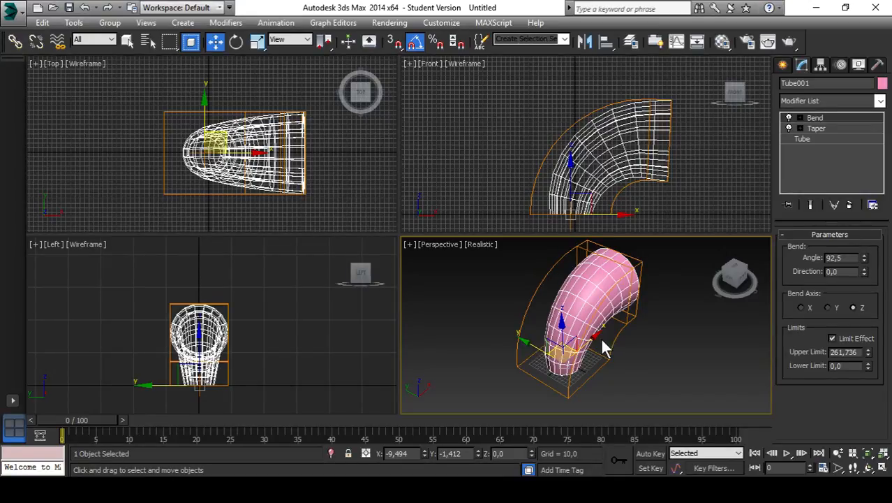
{"action": "right_click", "coordinate": [817, 129]}
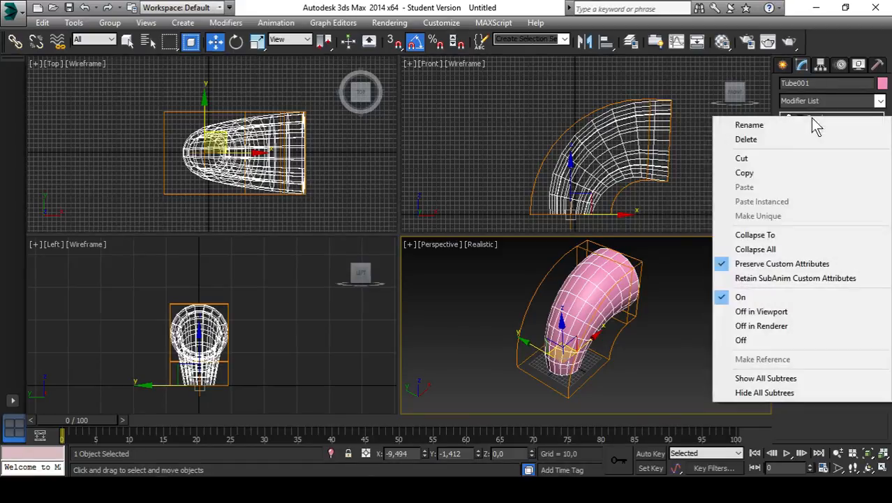
{"action": "left_click", "coordinate": [760, 141]}
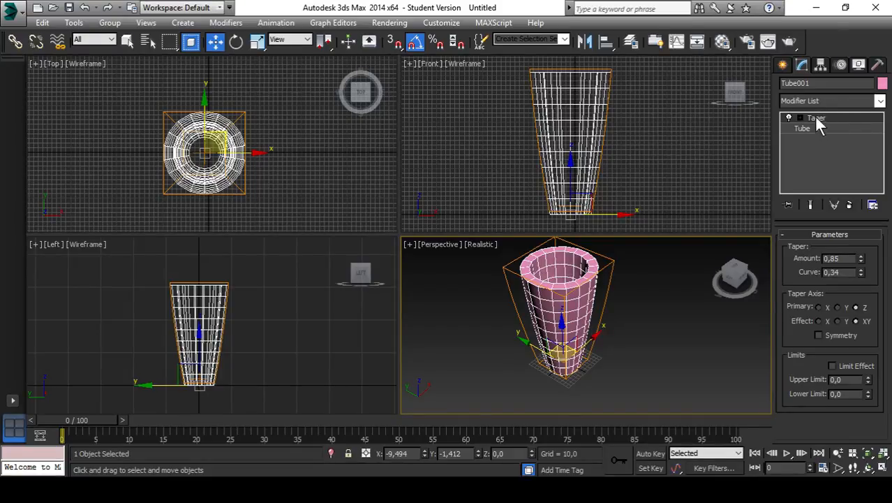
{"action": "right_click", "coordinate": [813, 118]}
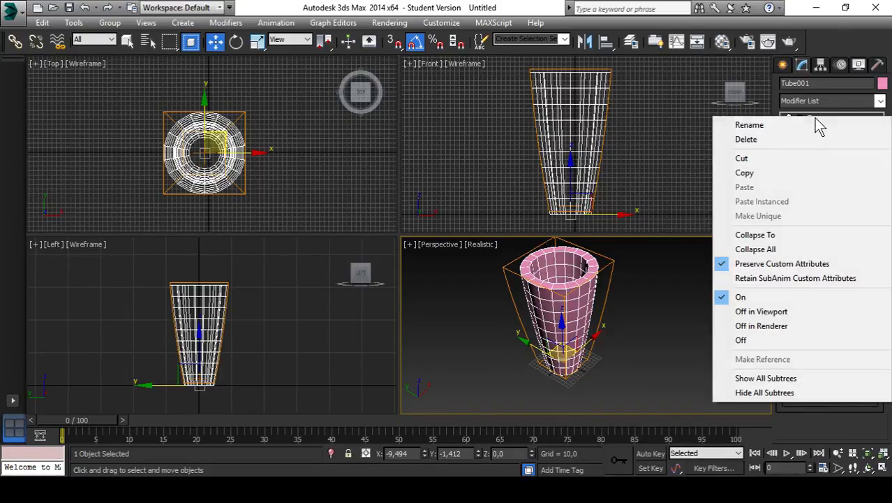
{"action": "left_click", "coordinate": [775, 138]}
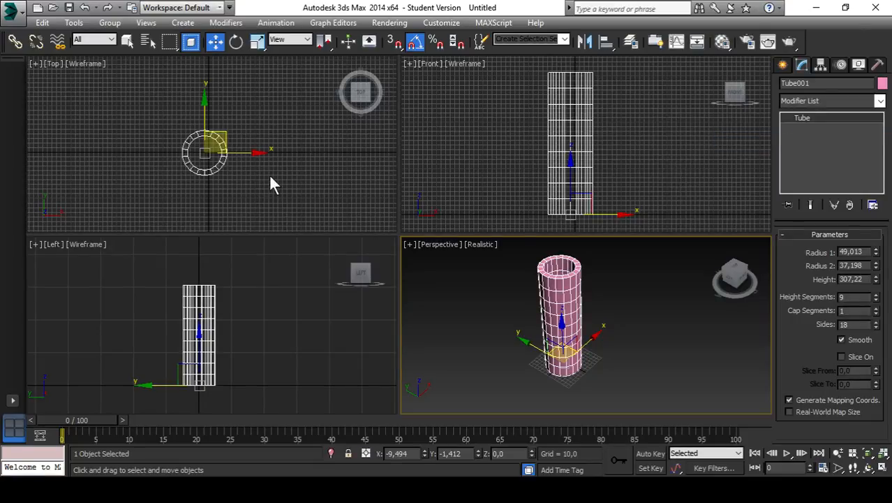
Clone the tube along the X axis in the Top view as three independent copies spaced about 145 units apart
{"action": "scroll", "coordinate": [219, 174], "scroll_direction": "down", "scroll_amount": 3}
{"action": "middle_click_drag", "start_coordinate": [231, 199], "coordinate": [186, 184]}
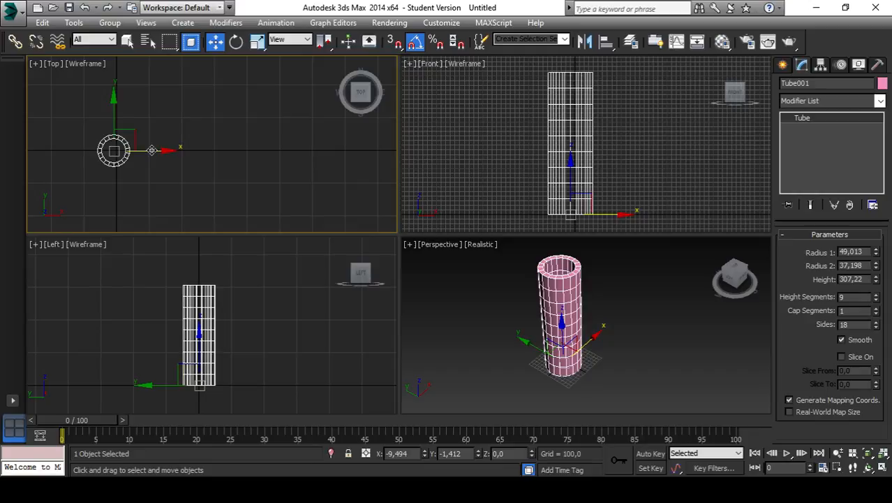
{"action": "mouse_move", "coordinate": [151, 151]}
{"action": "left_mouse_down", "text": "shift"}
{"action": "mouse_move", "coordinate": [207, 152]}
{"action": "mouse_move", "coordinate": [178, 153]}
{"action": "mouse_move", "coordinate": [226, 164]}
{"action": "mouse_move", "coordinate": [191, 165]}
{"action": "mouse_move", "coordinate": [216, 169]}
{"action": "mouse_move", "coordinate": [199, 171]}
{"action": "left_mouse_up", "text": "shift"}
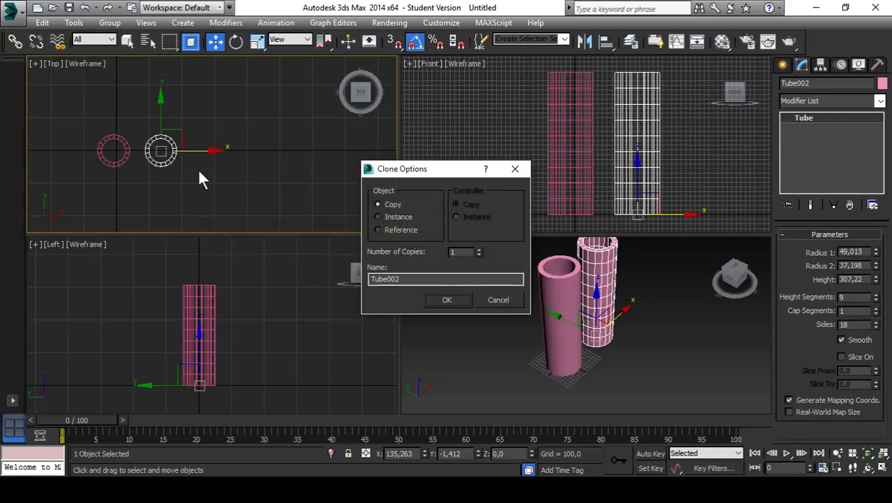
{"action": "left_click", "coordinate": [479, 249]}
{"action": "left_click", "coordinate": [449, 300]}
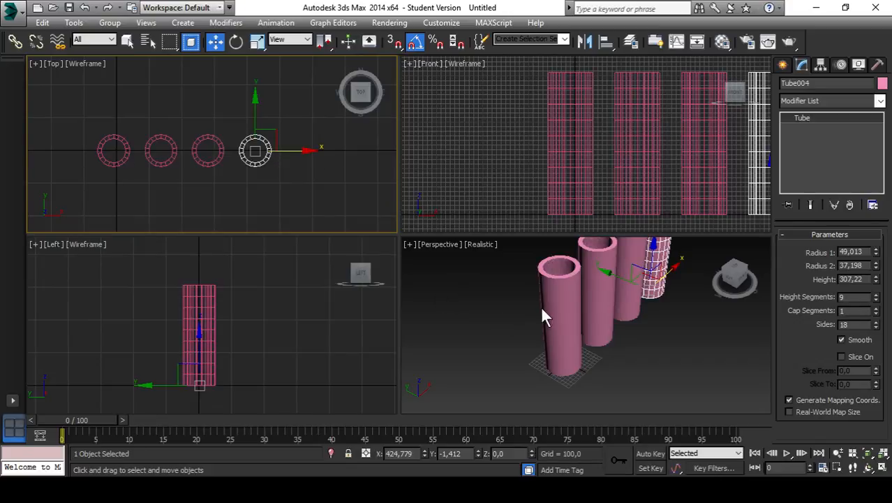
{"action": "middle_click_drag", "start_coordinate": [542, 309], "coordinate": [626, 333], "text": "alt"}
{"action": "middle_click_drag", "start_coordinate": [686, 354], "coordinate": [661, 371], "text": "alt"}
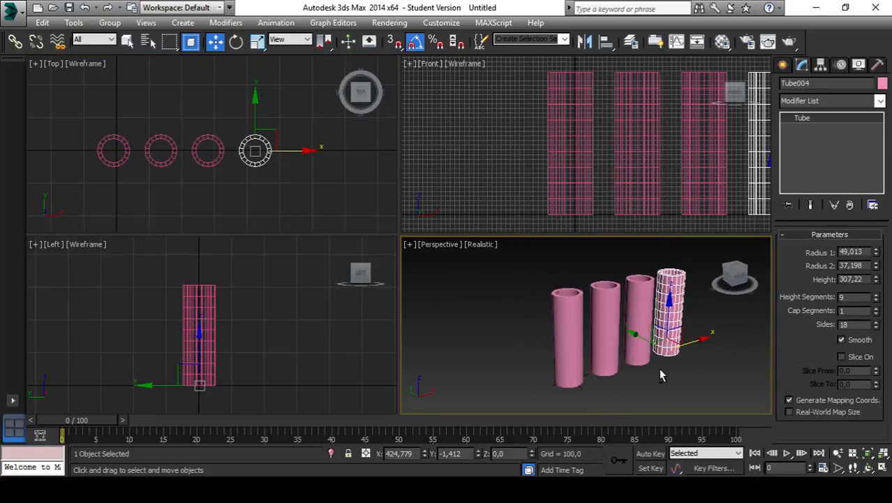
Apply a Bend modifier to the second tube in the row and set its angle to 81,5
{"action": "scroll", "coordinate": [637, 334], "scroll_direction": "up", "scroll_amount": 2}
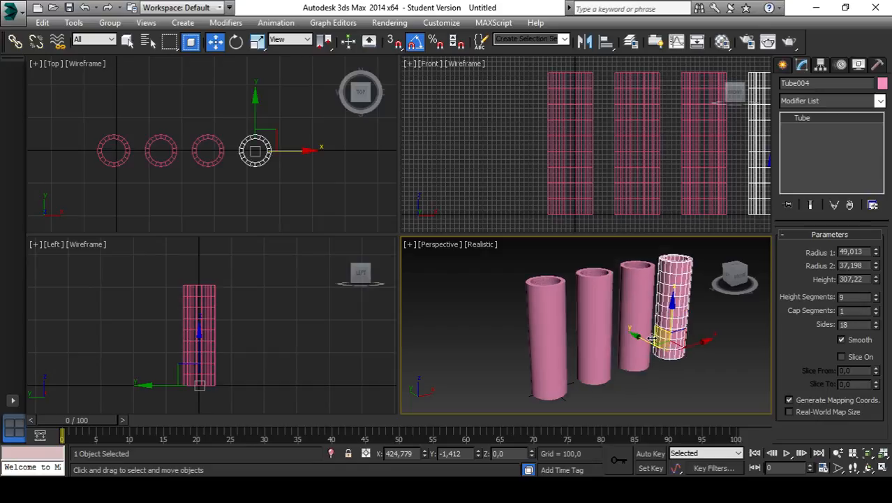
{"action": "left_click", "coordinate": [160, 165]}
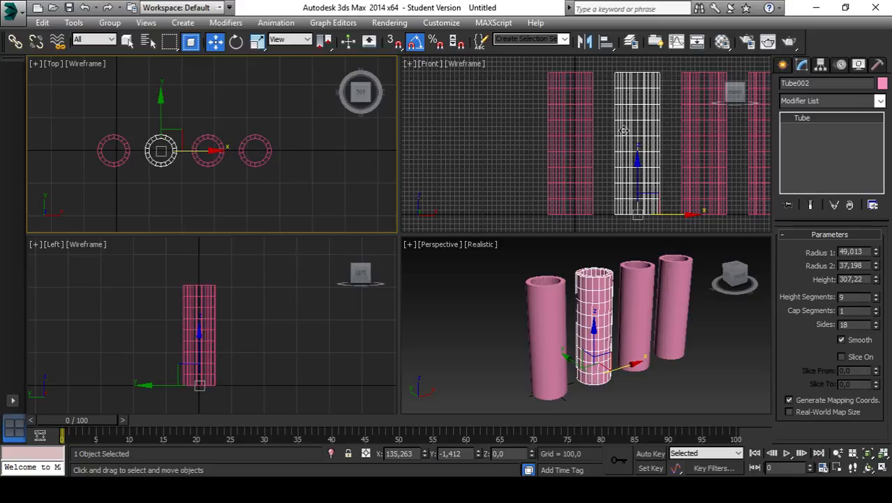
{"action": "left_click", "coordinate": [829, 101]}
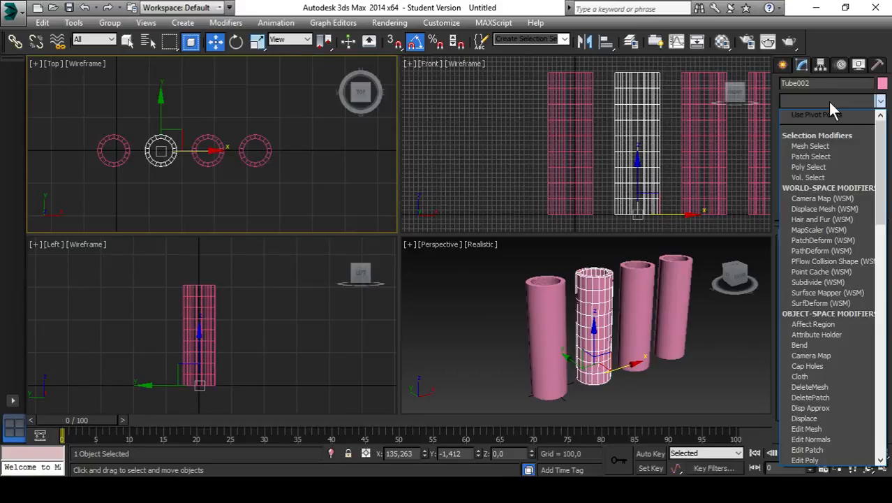
{"action": "key", "text": "b"}
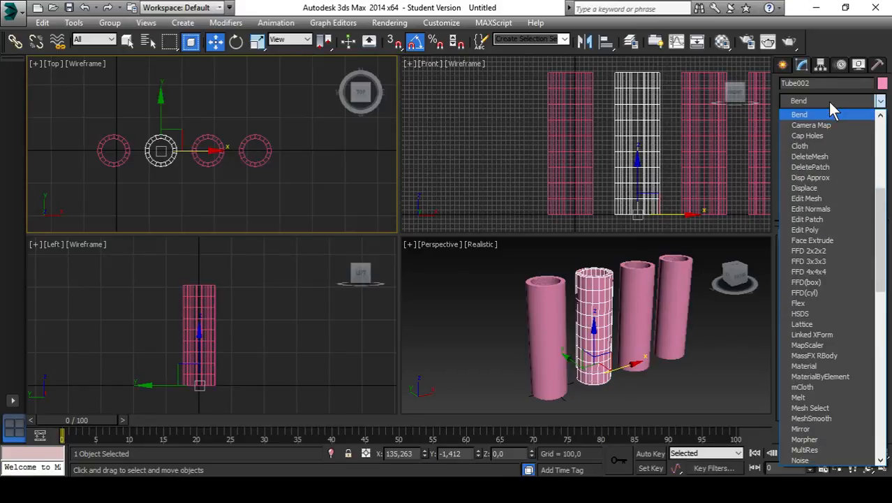
{"action": "left_click", "coordinate": [810, 115]}
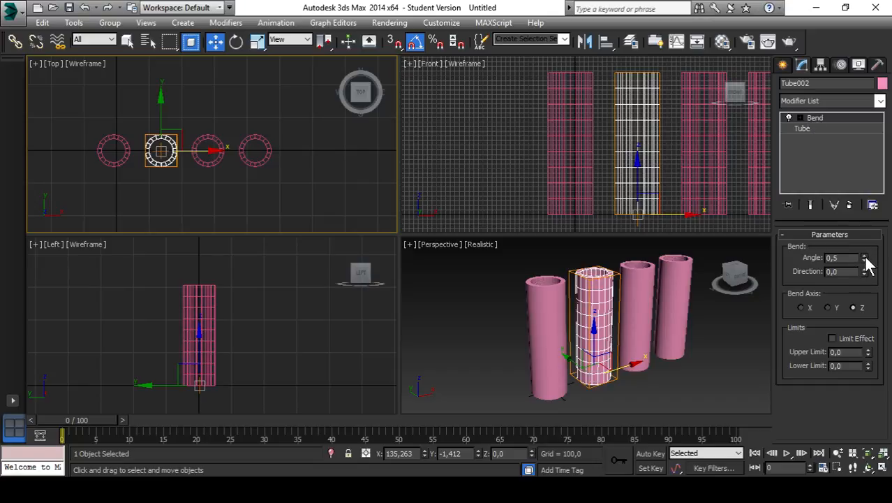
{"action": "left_click_drag", "start_coordinate": [865, 257], "coordinate": [864, 168]}
{"action": "middle_click_drag", "start_coordinate": [717, 161], "coordinate": [599, 162]}
{"action": "scroll", "coordinate": [599, 162], "scroll_direction": "down", "scroll_amount": 2}
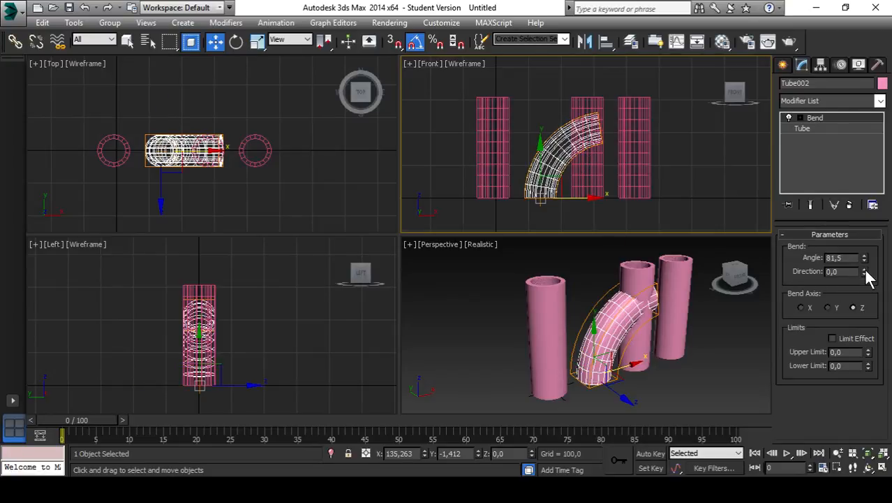
Set the second tube's bend direction to 90
{"action": "left_click_drag", "start_coordinate": [865, 272], "coordinate": [865, 150]}
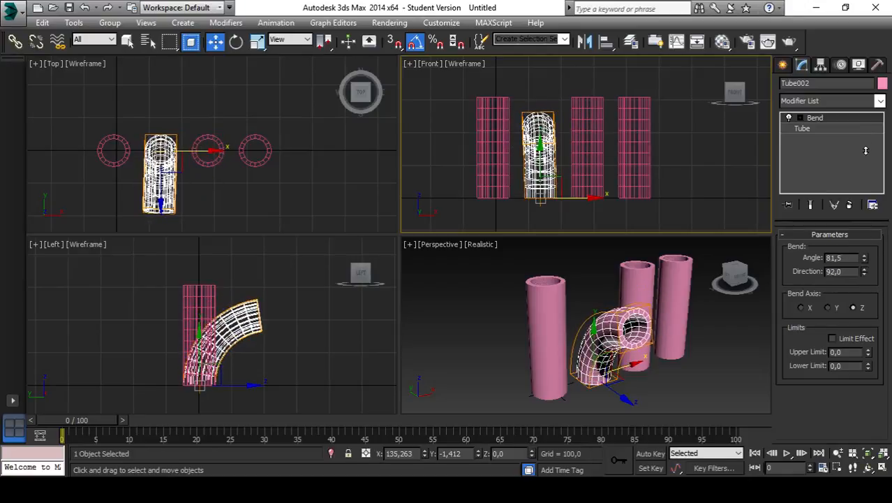
{"action": "double_click", "coordinate": [849, 272]}
{"action": "type", "text": "90"}
{"action": "key", "text": "Return"}
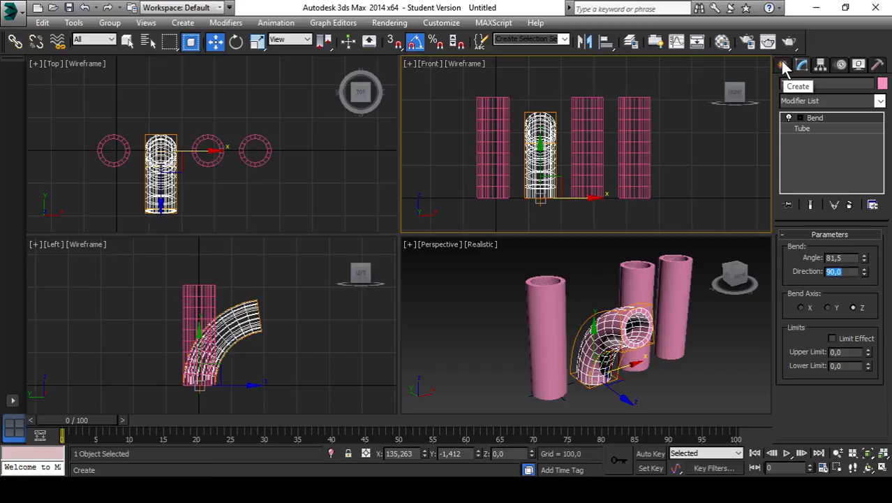
{"action": "mouse_move", "coordinate": [650, 346]}
{"action": "middle_mouse_down", "text": "alt"}
{"action": "mouse_move", "coordinate": [512, 321]}
{"action": "mouse_move", "coordinate": [678, 346]}
{"action": "mouse_move", "coordinate": [651, 372]}
{"action": "mouse_move", "coordinate": [622, 356]}
{"action": "mouse_move", "coordinate": [663, 357]}
{"action": "middle_mouse_up", "text": "alt"}
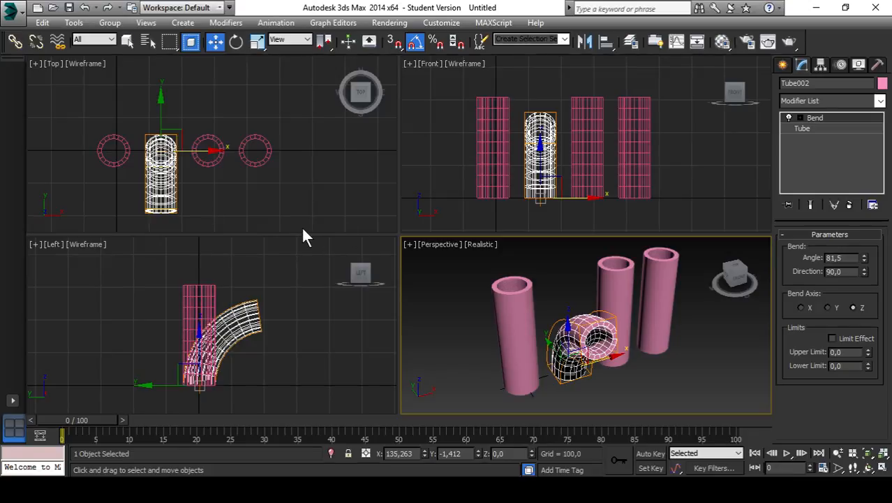
Apply a Taper modifier to the fourth tube and lower its amount until the tube narrows to a small opening on top
{"action": "left_click", "coordinate": [662, 263]}
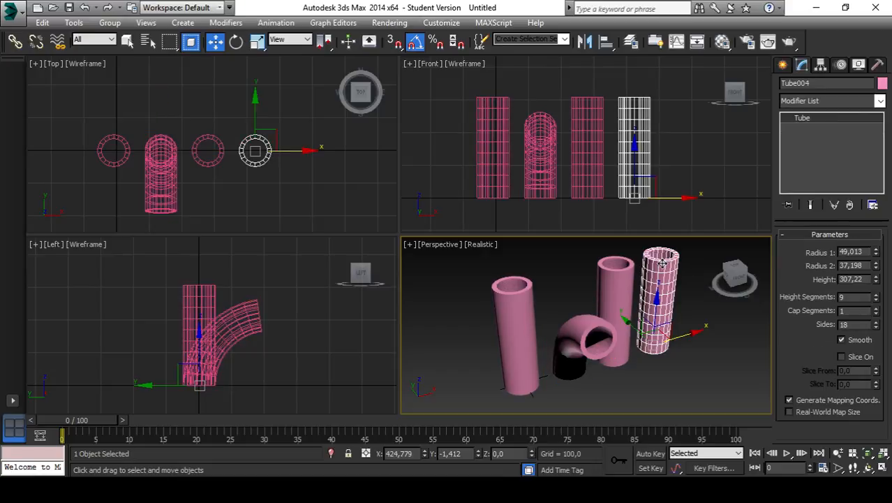
{"action": "left_click", "coordinate": [815, 97]}
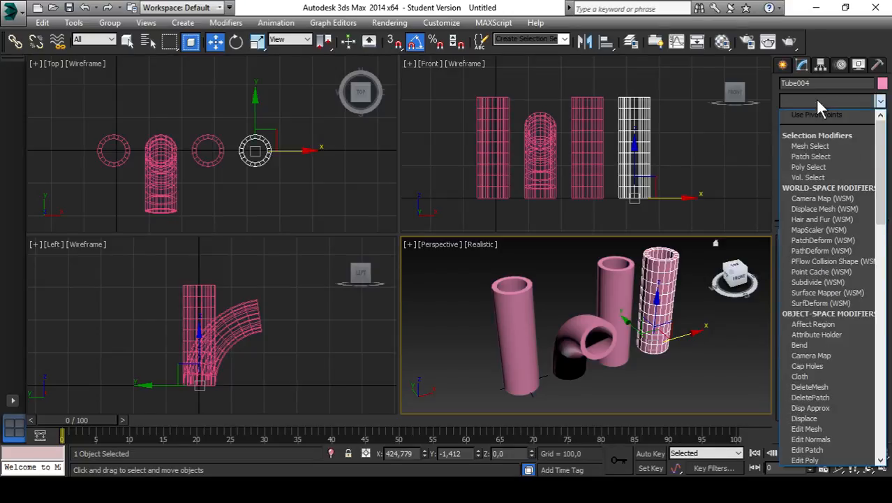
{"action": "key", "text": "t"}
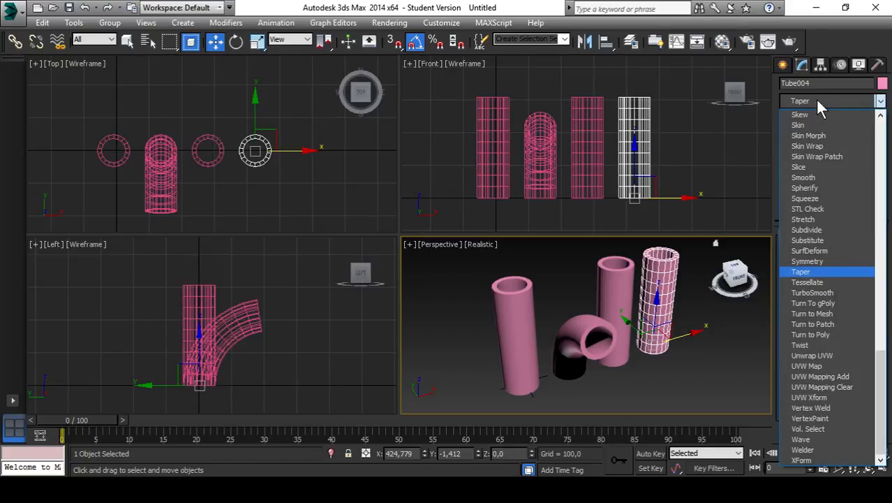
{"action": "key", "text": "Return"}
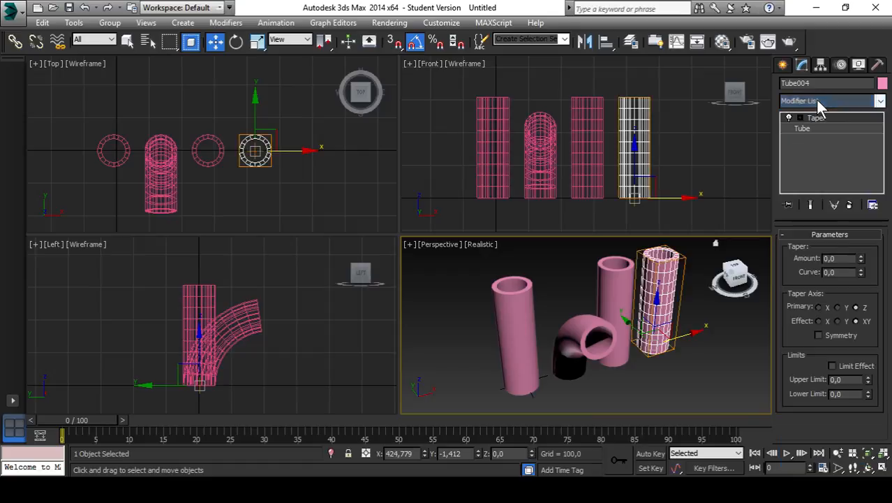
{"action": "left_click", "coordinate": [860, 256]}
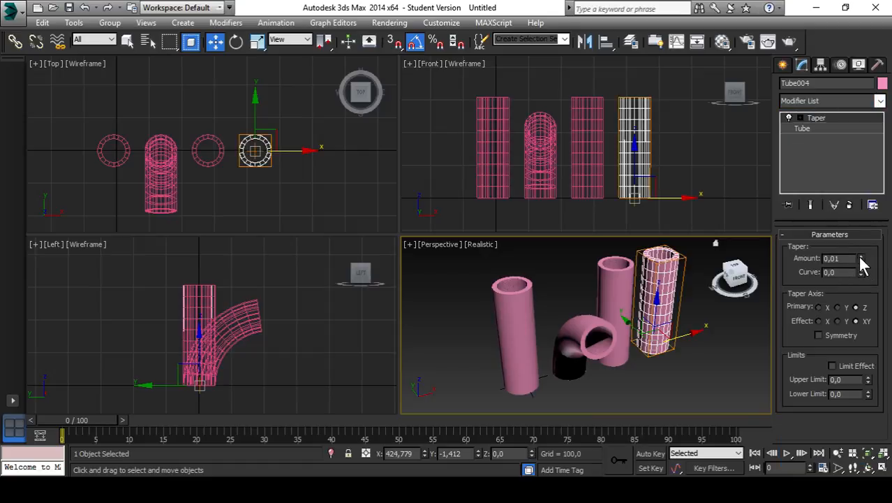
{"action": "left_click_drag", "start_coordinate": [862, 262], "coordinate": [860, 306]}
{"action": "left_click", "coordinate": [725, 351]}
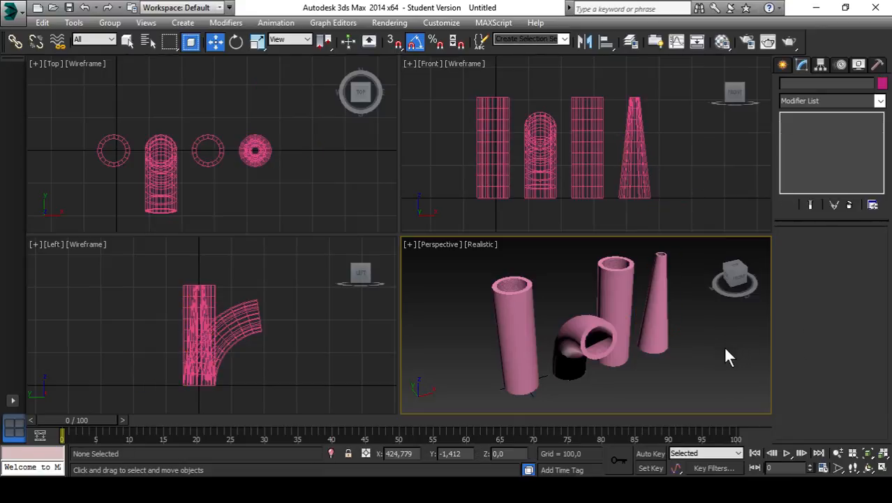
{"action": "middle_click_drag", "start_coordinate": [709, 343], "coordinate": [679, 345], "text": "alt"}
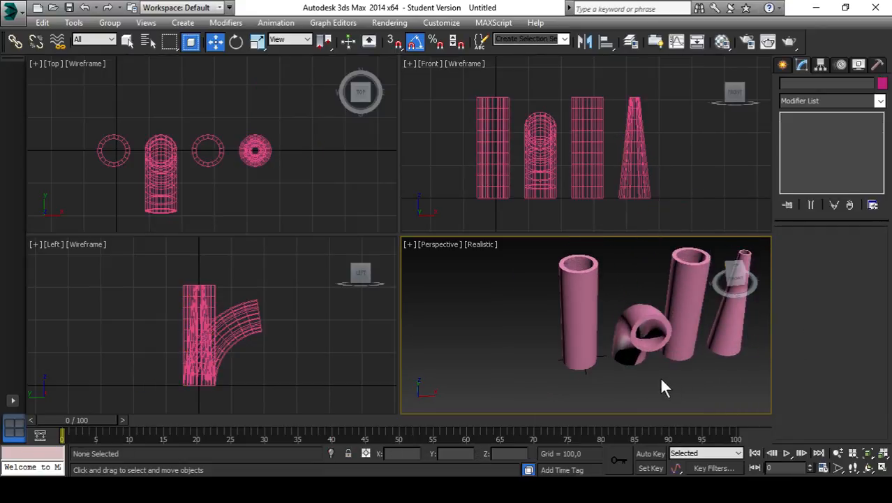
{"action": "middle_click_drag", "start_coordinate": [658, 387], "coordinate": [654, 354], "text": "alt"}
{"action": "scroll", "coordinate": [637, 342], "scroll_direction": "down", "scroll_amount": 3}
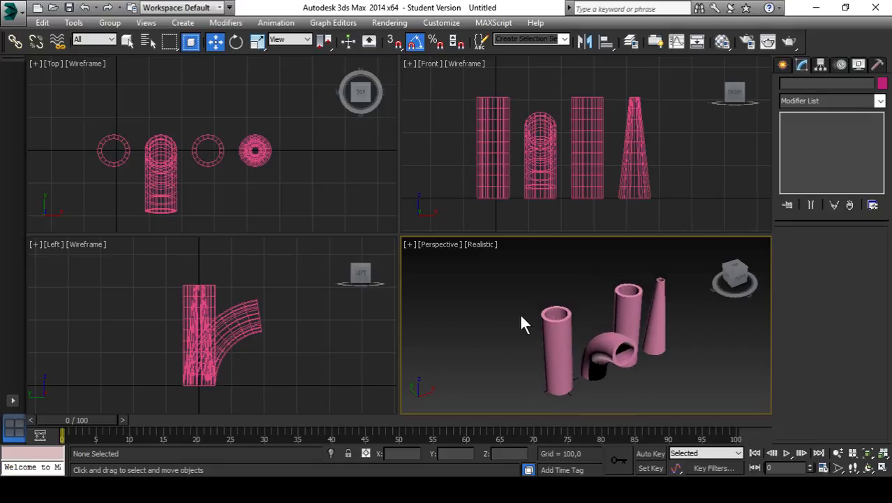
{"action": "scroll", "coordinate": [521, 323], "scroll_direction": "up", "scroll_amount": 5}
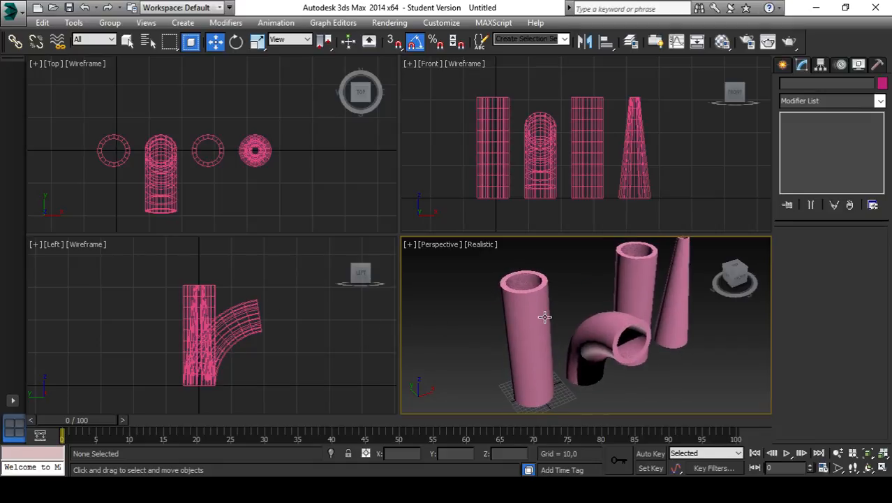
{"action": "scroll", "coordinate": [543, 314], "scroll_direction": "down", "scroll_amount": 5}
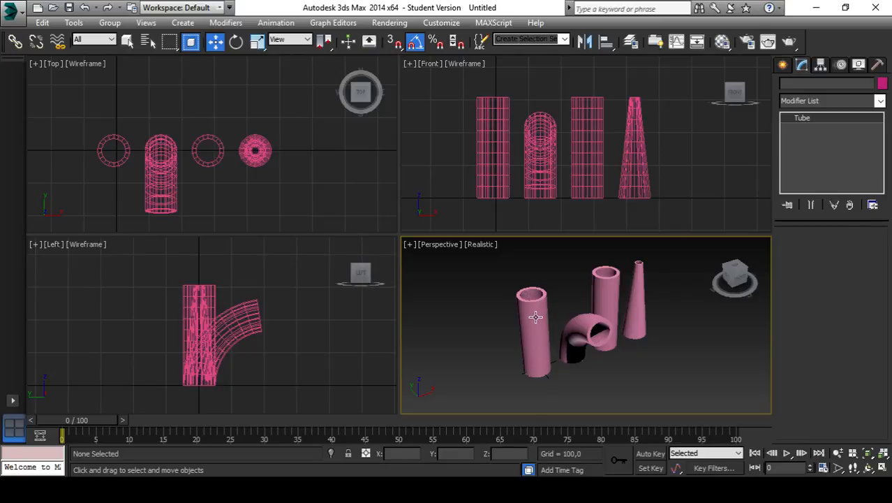
Apply a Bend modifier to the first tube in the row and set its angle to -179
{"action": "left_click", "coordinate": [535, 317]}
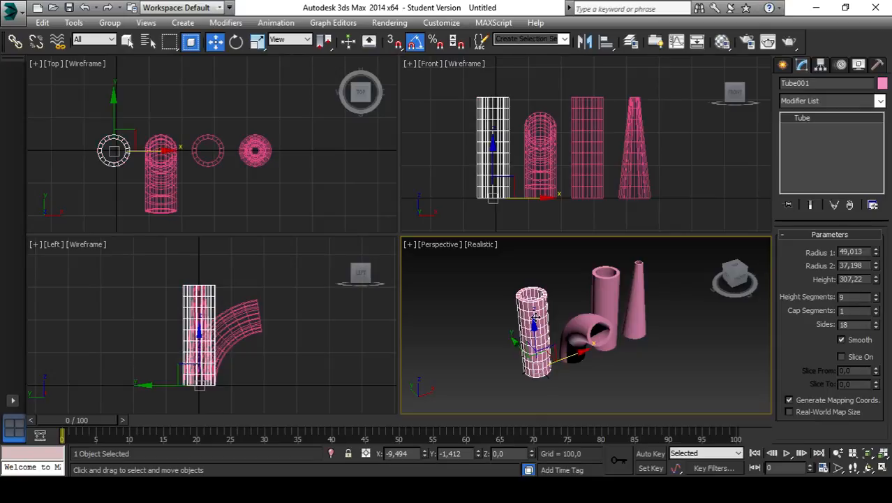
{"action": "left_click", "coordinate": [831, 102]}
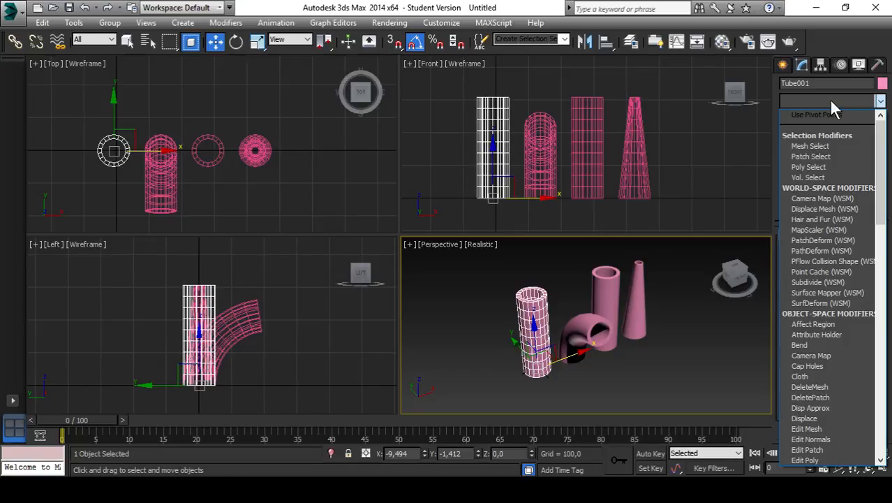
{"action": "type", "text": "b"}
{"action": "key", "text": "Return"}
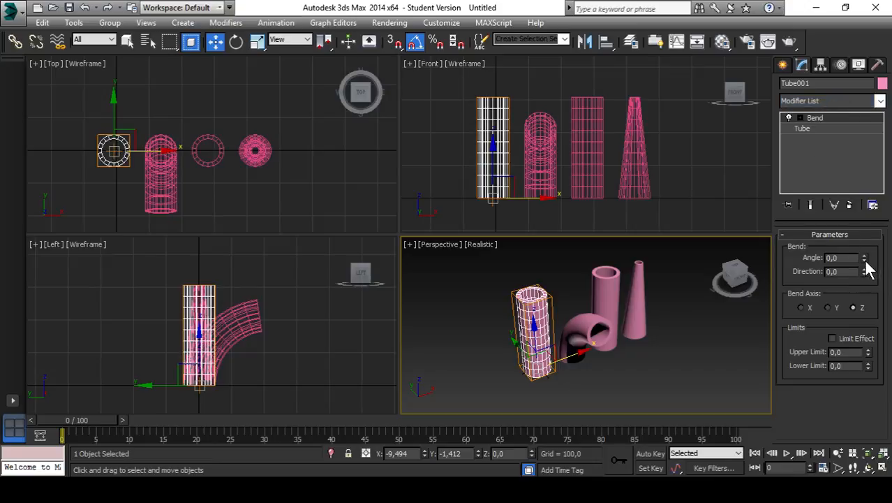
{"action": "left_click_drag", "start_coordinate": [864, 257], "coordinate": [868, 488]}
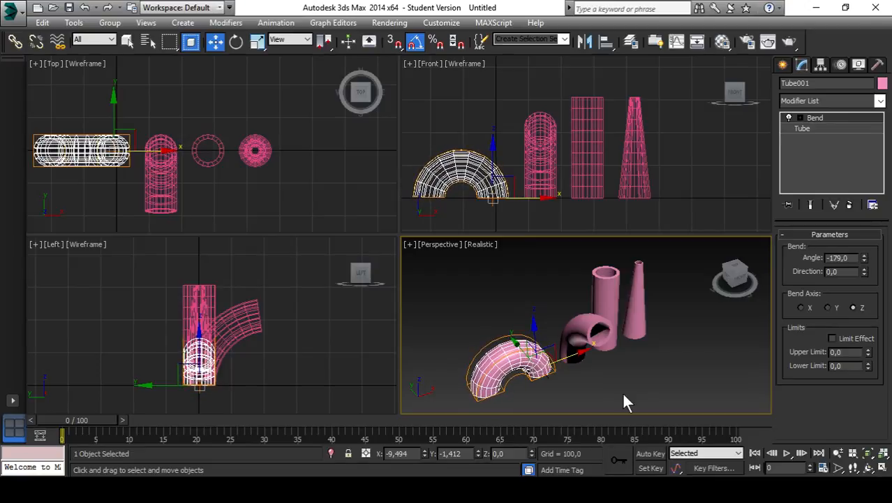
{"action": "middle_click_drag", "start_coordinate": [625, 403], "coordinate": [674, 349]}
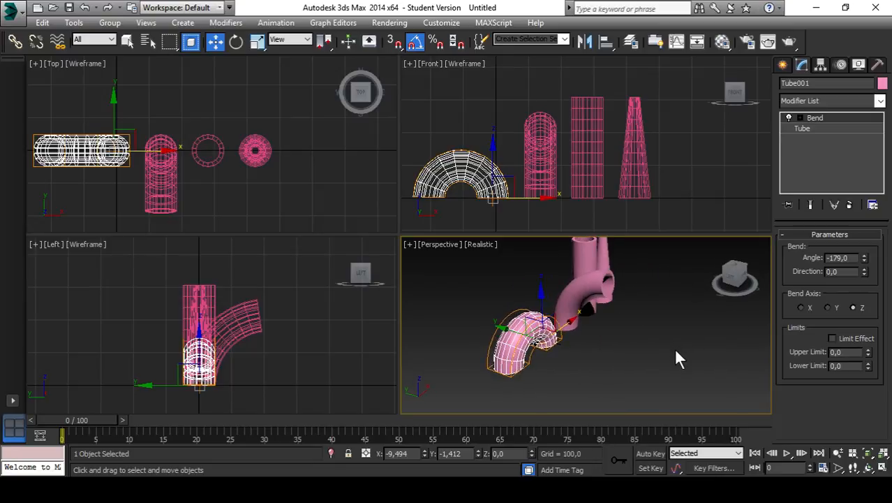
{"action": "scroll", "coordinate": [673, 356], "scroll_direction": "down", "scroll_amount": 3}
{"action": "scroll", "coordinate": [633, 355], "scroll_direction": "up", "scroll_amount": 5}
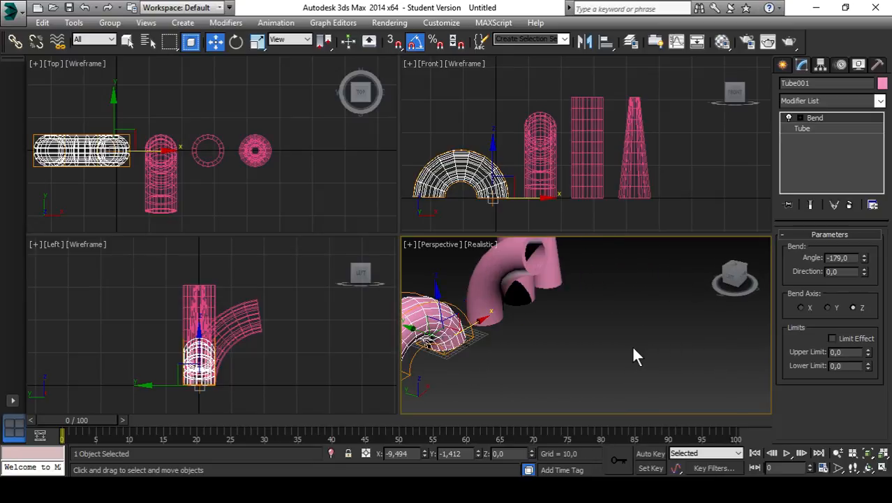
{"action": "scroll", "coordinate": [633, 356], "scroll_direction": "down", "scroll_amount": 4}
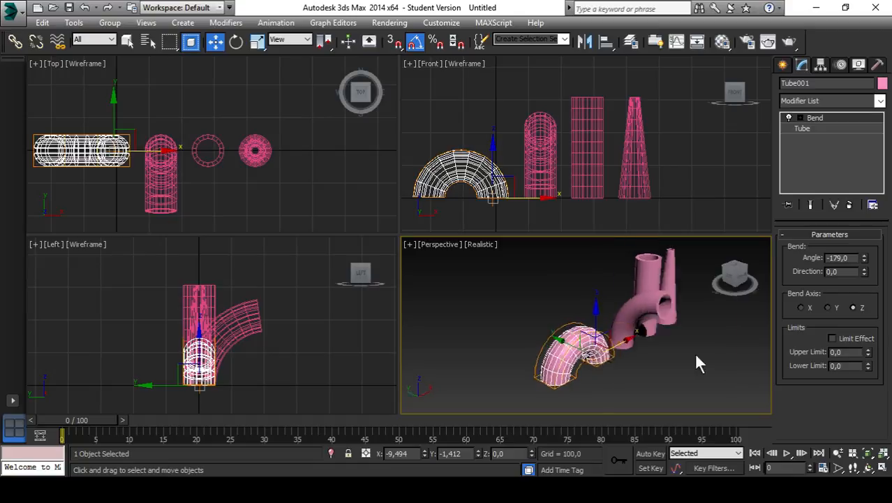
{"action": "middle_click_drag", "start_coordinate": [696, 357], "coordinate": [551, 340], "text": "alt"}
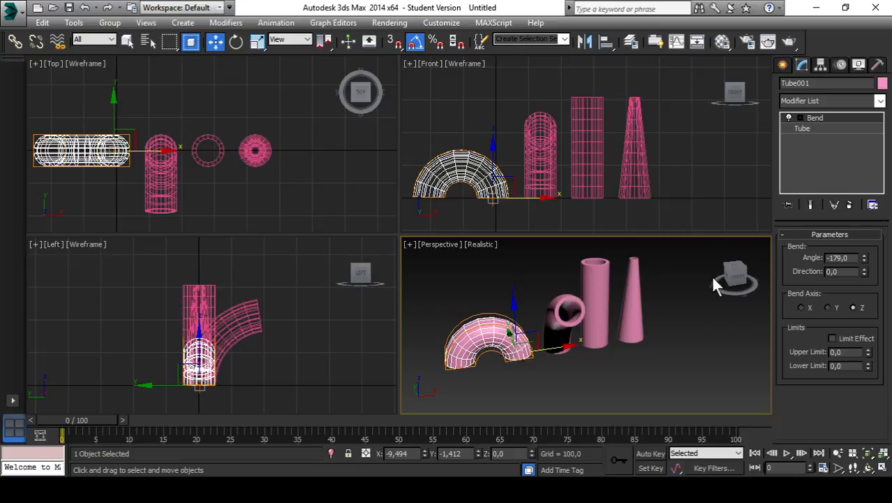
Undo the Bend and Taper modifiers on the first, second and fourth tubes so all four are straight
{"action": "left_click", "coordinate": [783, 66]}
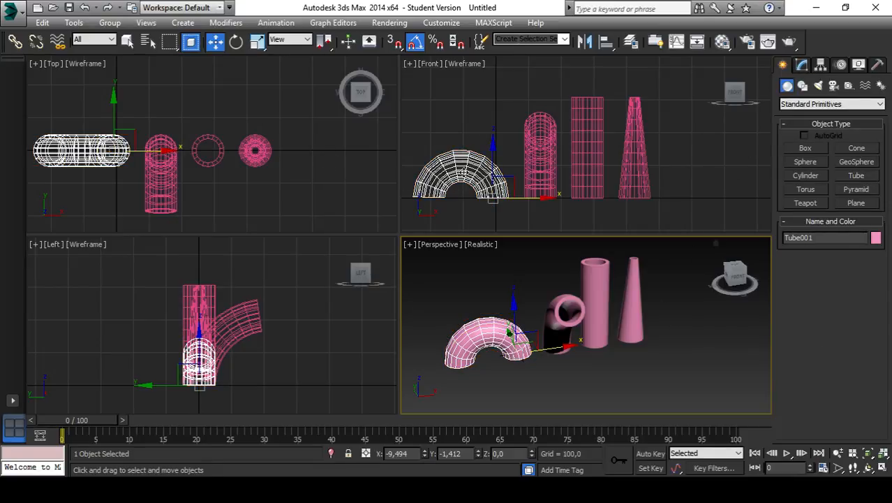
{"action": "key", "text": "ctrl+z"}
{"action": "key", "text": "ctrl+z"}
{"action": "key", "text": "ctrl+z"}
{"action": "key", "text": "ctrl+z"}
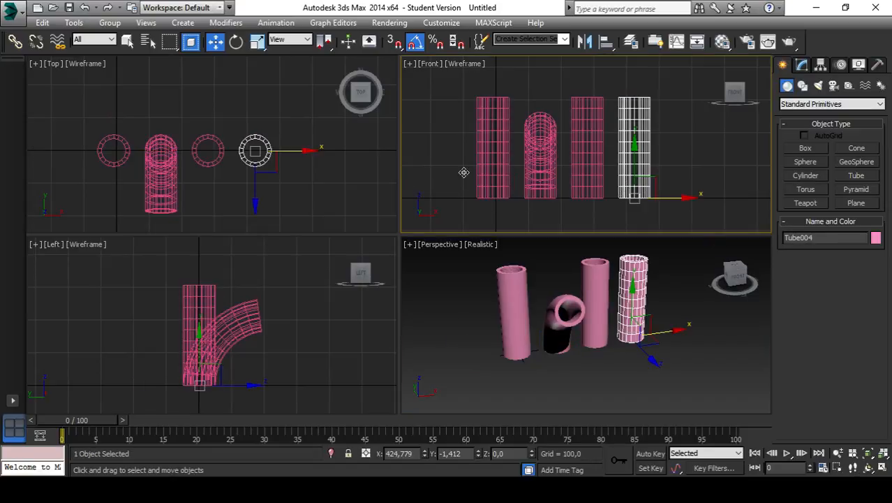
{"action": "key", "text": "ctrl+z"}
{"action": "key", "text": "ctrl+z"}
{"action": "key", "text": "ctrl+z"}
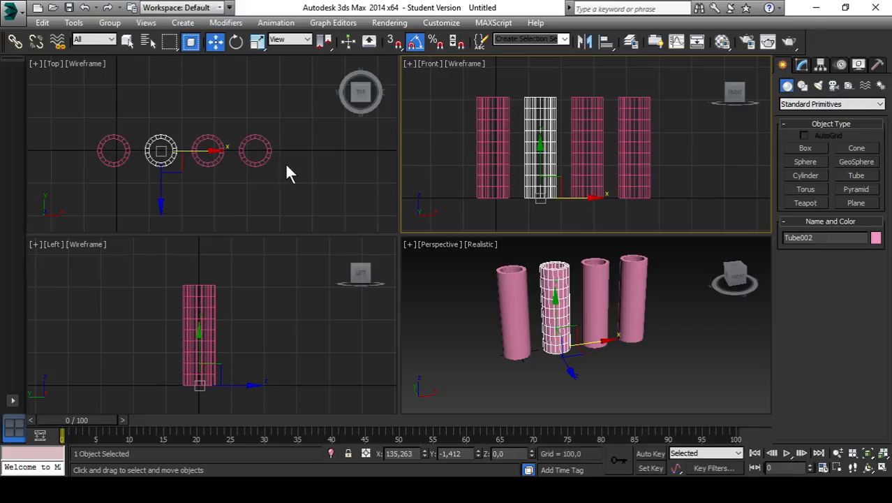
{"action": "middle_click_drag", "start_coordinate": [565, 324], "coordinate": [597, 323], "text": "alt"}
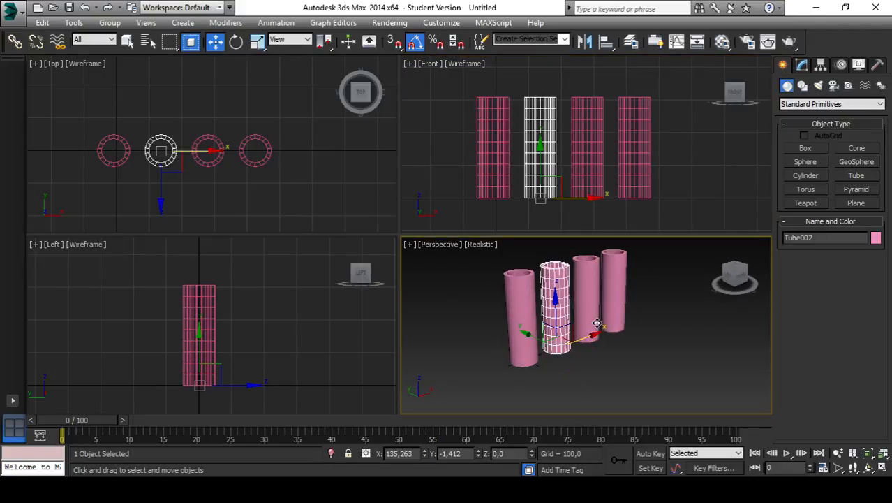
Delete the three cloned tubes in the Top view, keeping only the original first tube
{"action": "left_click", "coordinate": [290, 166]}
{"action": "left_click_drag", "start_coordinate": [304, 108], "coordinate": [140, 198]}
{"action": "key", "text": "Delete"}
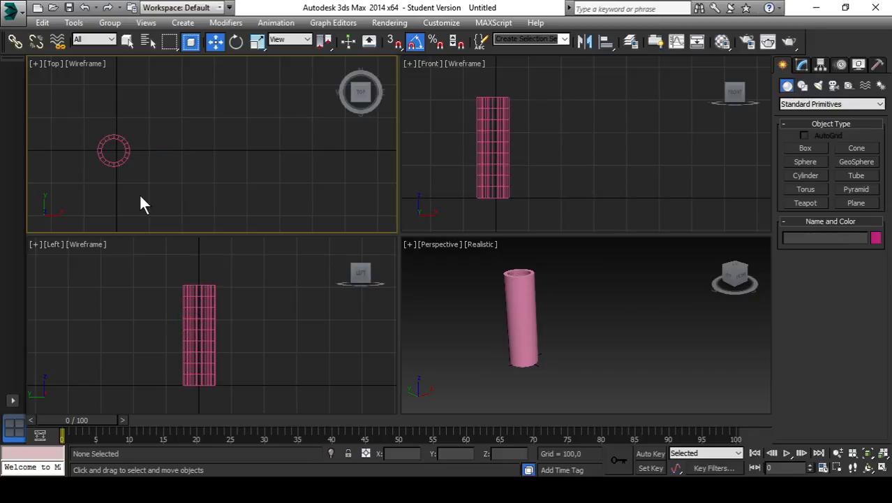
{"action": "left_click", "coordinate": [116, 138]}
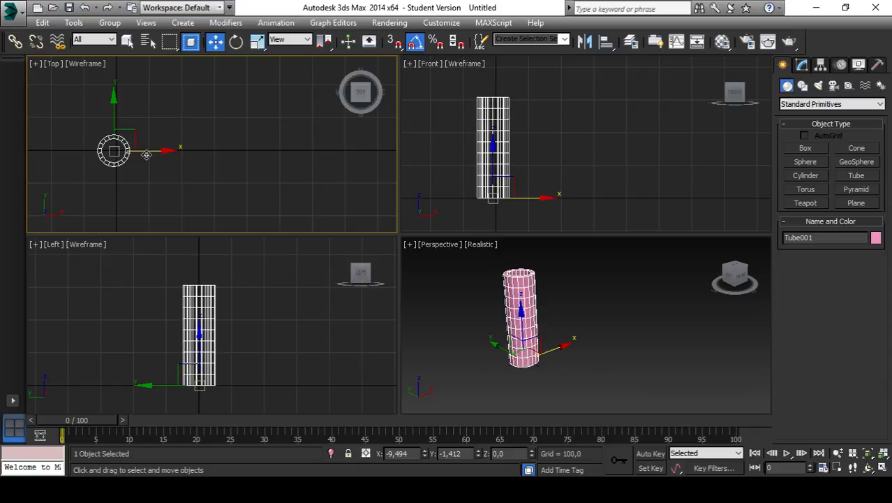
{"action": "left_click_drag", "start_coordinate": [145, 152], "coordinate": [217, 154], "text": "shift"}
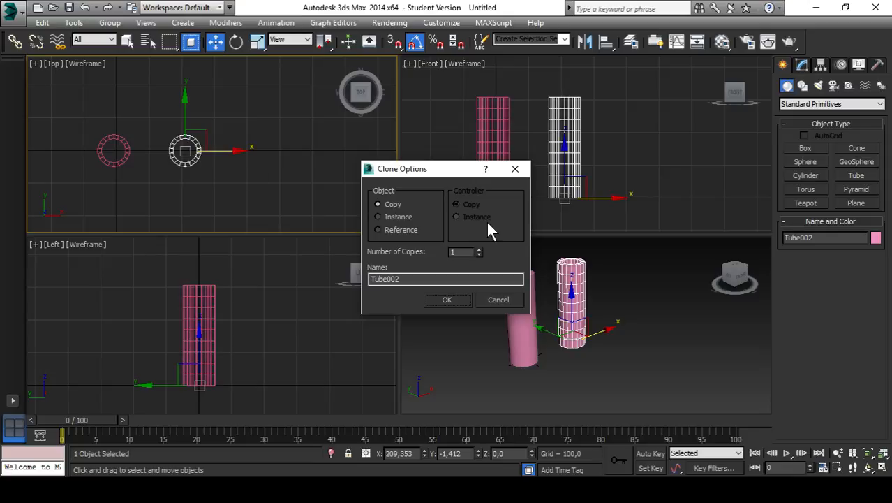
{"action": "left_click", "coordinate": [398, 217]}
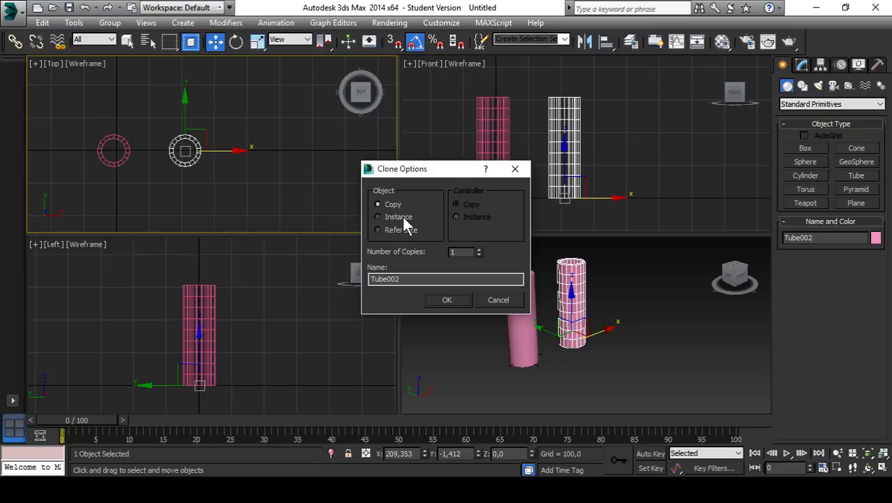
{"action": "left_click", "coordinate": [445, 300]}
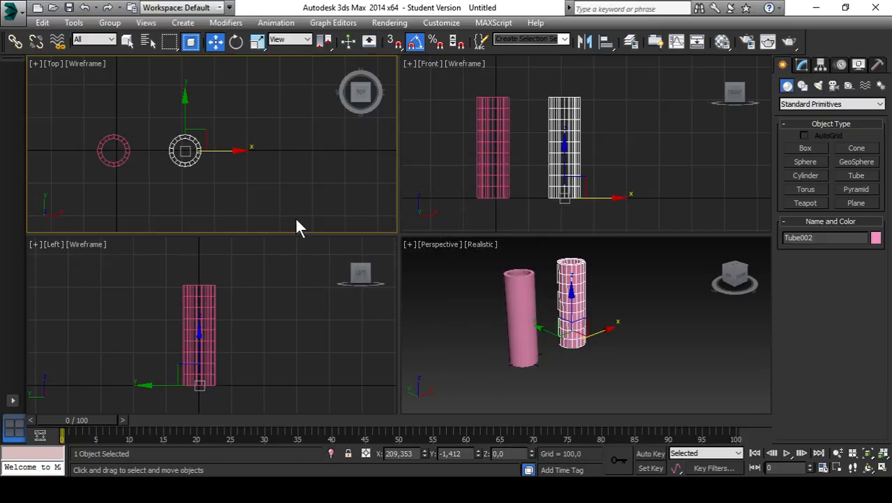
{"action": "key", "text": "ctrl+z"}
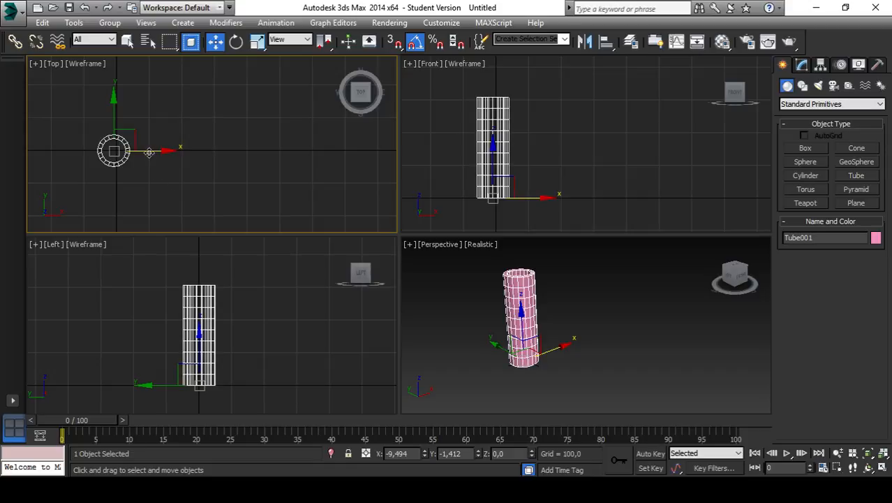
Clone the tube along the X axis in the Top view as three instances spaced about 217 units apart
{"action": "left_click_drag", "start_coordinate": [149, 152], "coordinate": [219, 157], "text": "shift"}
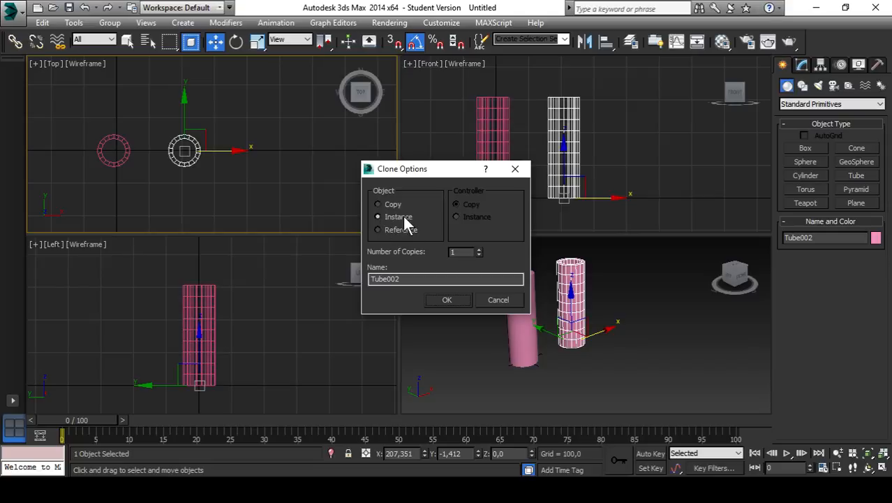
{"action": "left_click", "coordinate": [479, 250]}
{"action": "left_click", "coordinate": [479, 249]}
{"action": "left_click", "coordinate": [445, 300]}
{"action": "scroll", "coordinate": [275, 193], "scroll_direction": "down", "scroll_amount": 2}
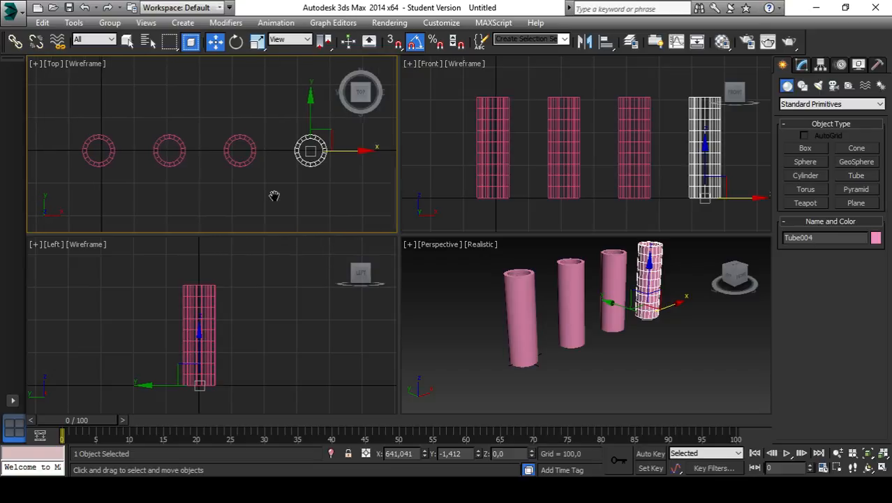
{"action": "scroll", "coordinate": [172, 186], "scroll_direction": "up", "scroll_amount": 2}
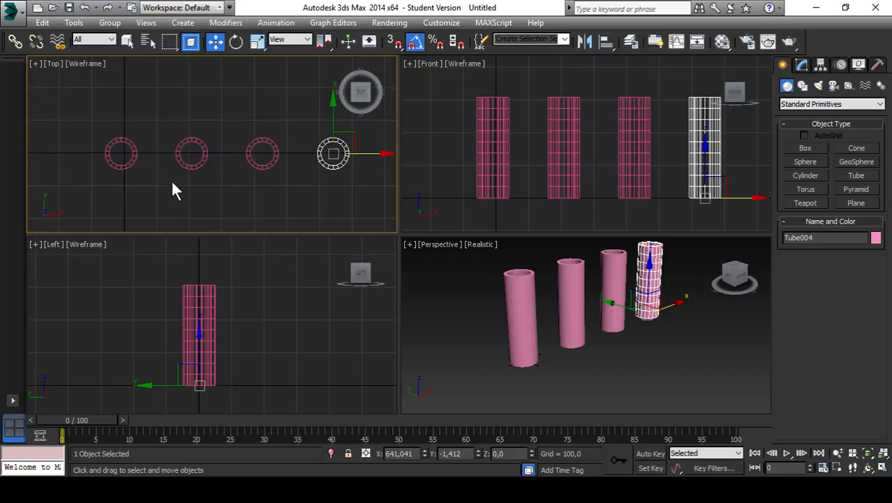
Apply a Taper modifier to the second tube in the row and set its amount to -0,26
{"action": "left_click", "coordinate": [191, 168]}
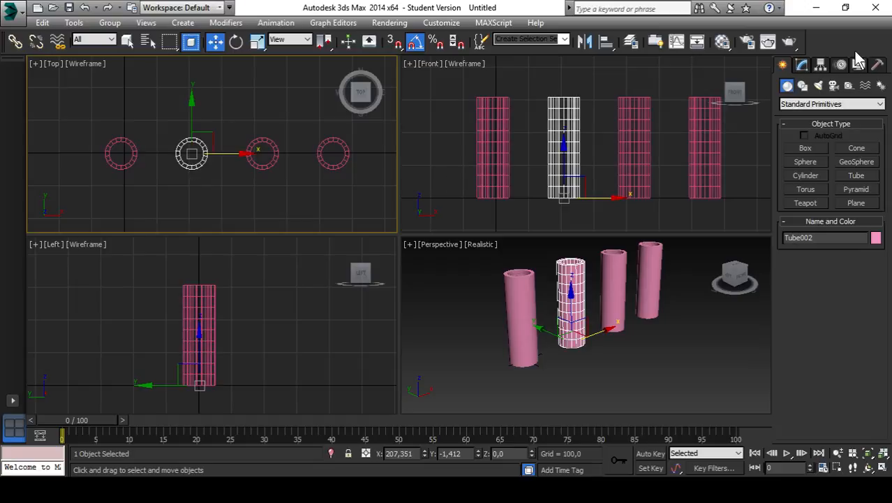
{"action": "left_click", "coordinate": [800, 68]}
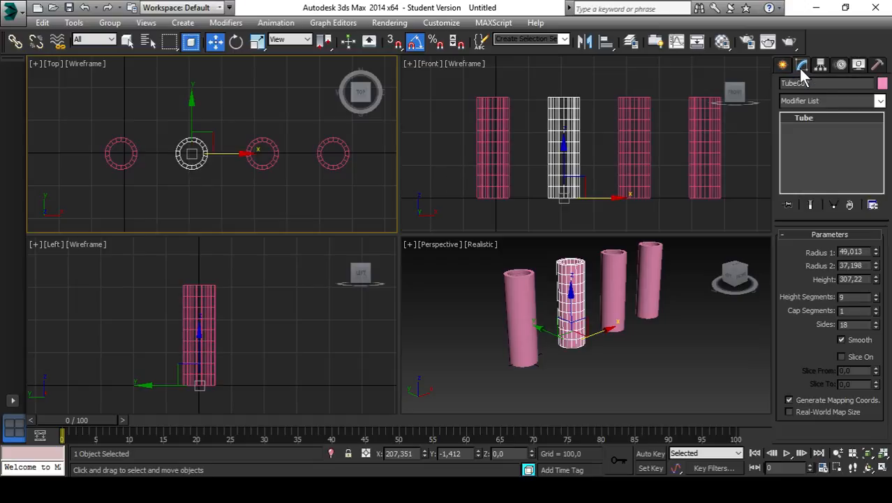
{"action": "left_click", "coordinate": [822, 102]}
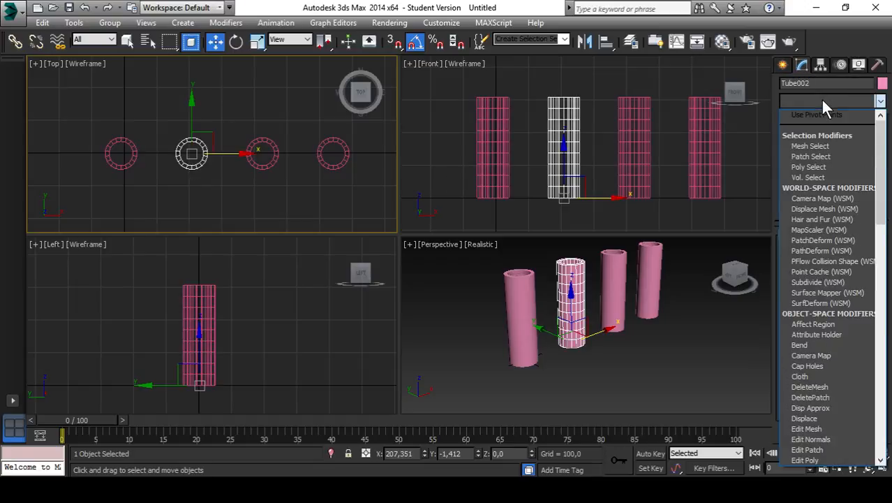
{"action": "type", "text": "t"}
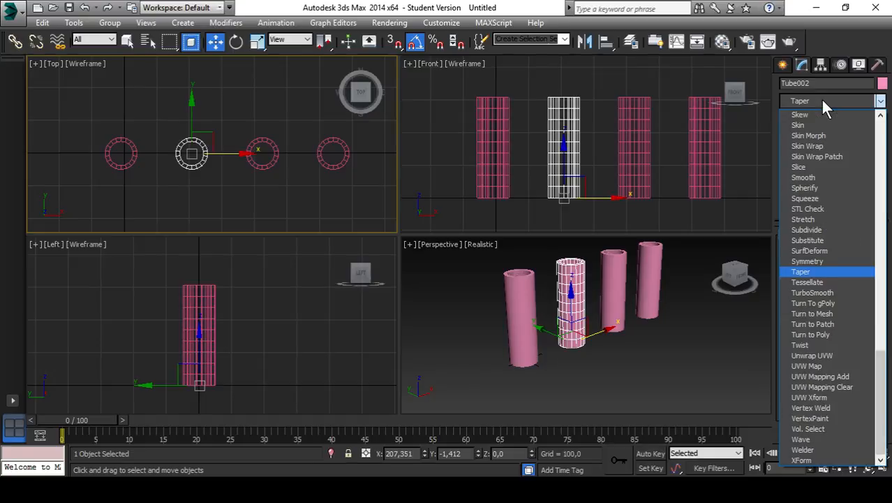
{"action": "key", "text": "Return"}
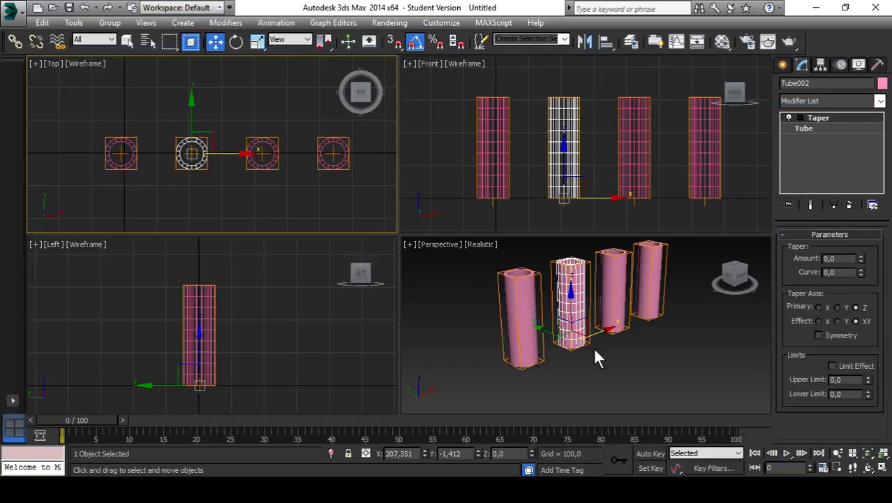
{"action": "scroll", "coordinate": [597, 357], "scroll_direction": "up", "scroll_amount": 1}
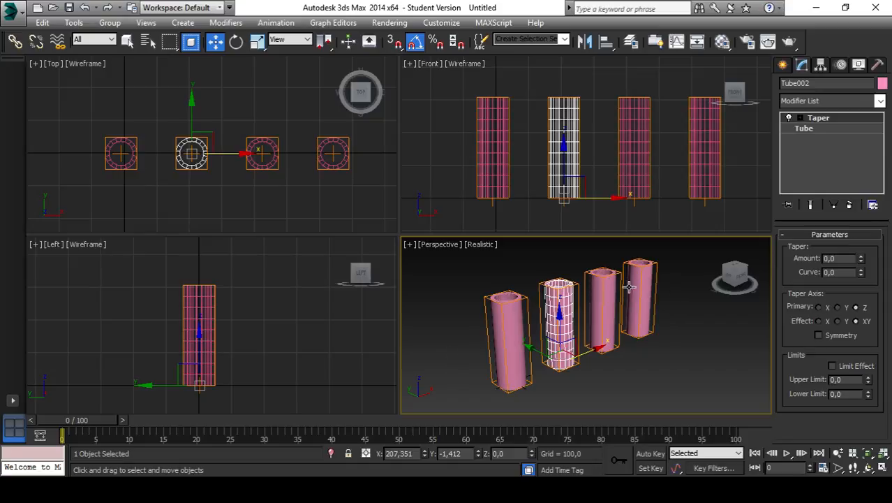
{"action": "middle_click_drag", "start_coordinate": [610, 312], "coordinate": [602, 330], "text": "alt"}
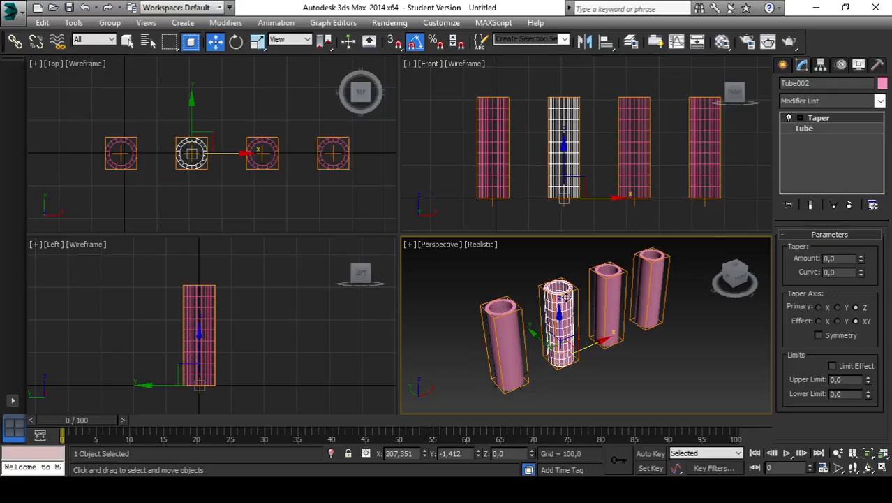
{"action": "left_click", "coordinate": [862, 256]}
{"action": "mouse_move", "coordinate": [864, 262]}
{"action": "left_mouse_down"}
{"action": "mouse_move", "coordinate": [868, 208]}
{"action": "mouse_move", "coordinate": [856, 295]}
{"action": "mouse_move", "coordinate": [869, 210]}
{"action": "mouse_move", "coordinate": [872, 310]}
{"action": "mouse_move", "coordinate": [874, 223]}
{"action": "mouse_move", "coordinate": [875, 274]}
{"action": "left_mouse_up"}
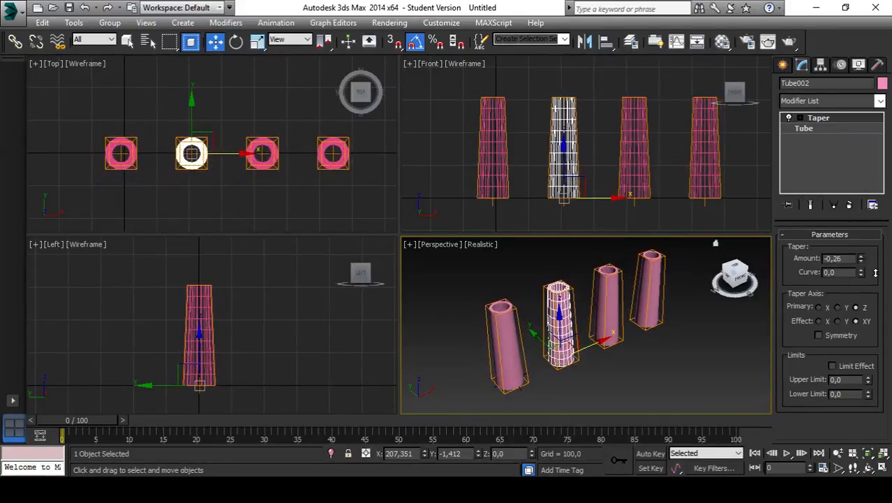
{"action": "left_click", "coordinate": [783, 65]}
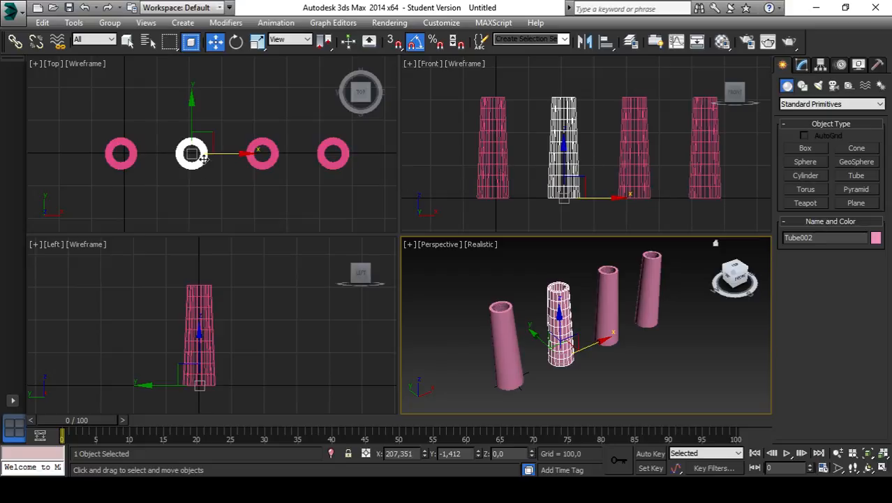
Move the second tube out of the row in the Top view to about X 200, Y 78, and undo the move
{"action": "middle_click_drag", "start_coordinate": [215, 212], "coordinate": [141, 194]}
{"action": "scroll", "coordinate": [168, 193], "scroll_direction": "down", "scroll_amount": 3}
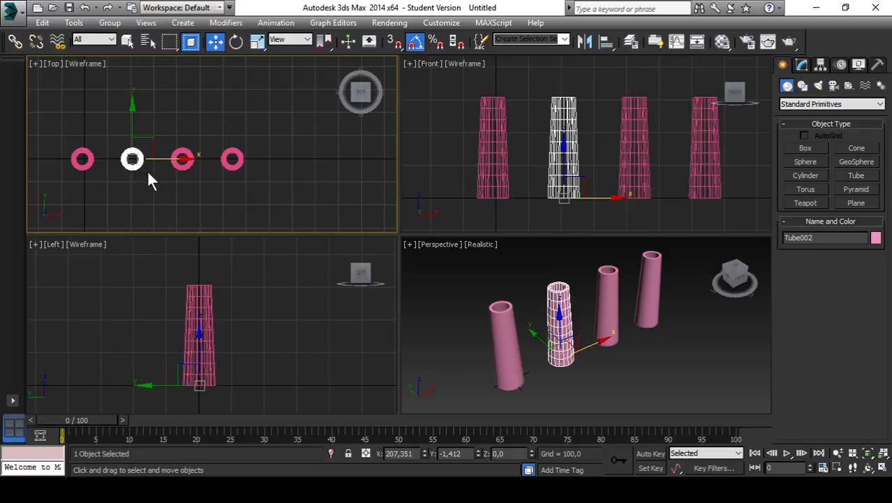
{"action": "right_click", "coordinate": [154, 128]}
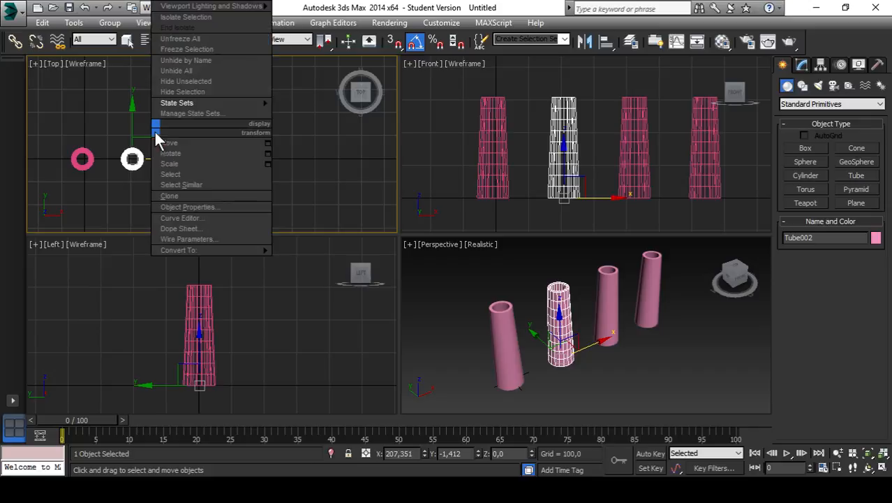
{"action": "left_click", "coordinate": [142, 171]}
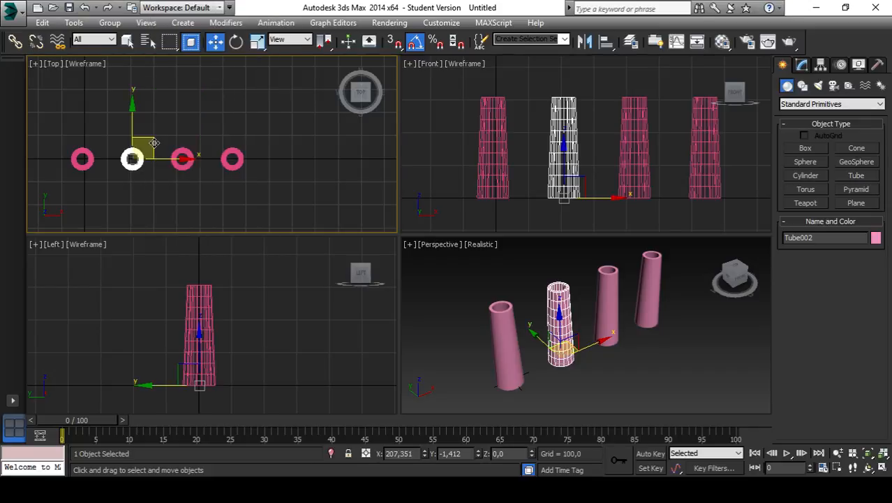
{"action": "left_click_drag", "start_coordinate": [151, 143], "coordinate": [149, 124]}
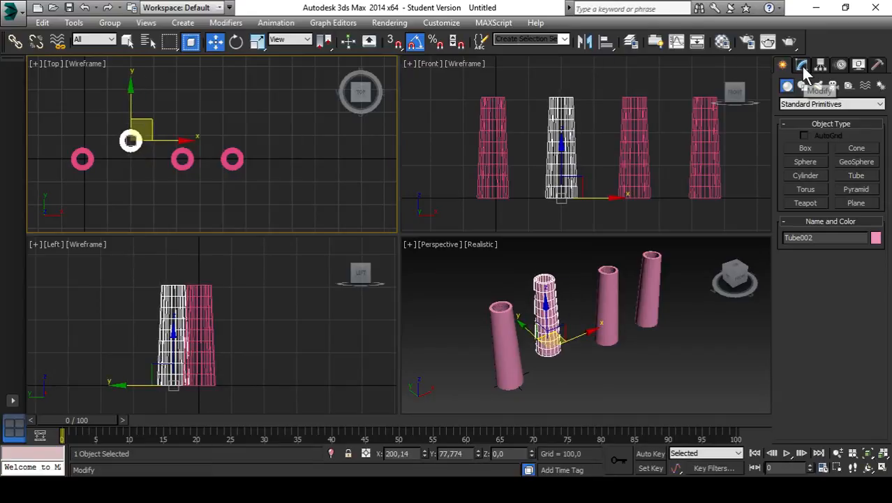
{"action": "key", "text": "ctrl+z"}
{"action": "key", "text": "ctrl+z"}
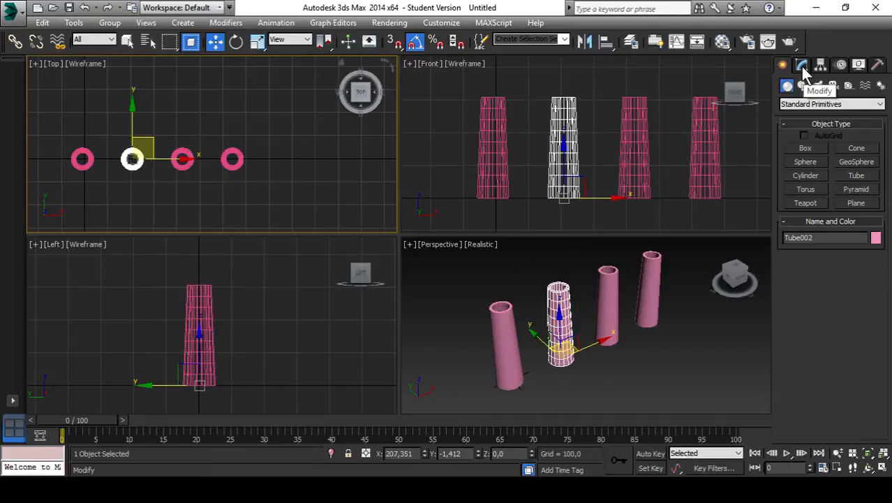
Check the second tube's Taper modifier, move the tube to about X 364, Y 262, and undo that move
{"action": "left_click", "coordinate": [801, 67]}
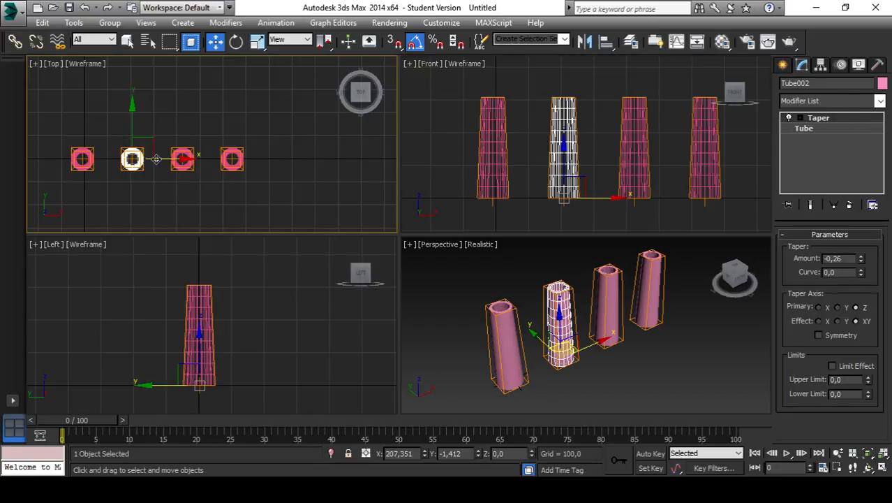
{"action": "left_click", "coordinate": [783, 64]}
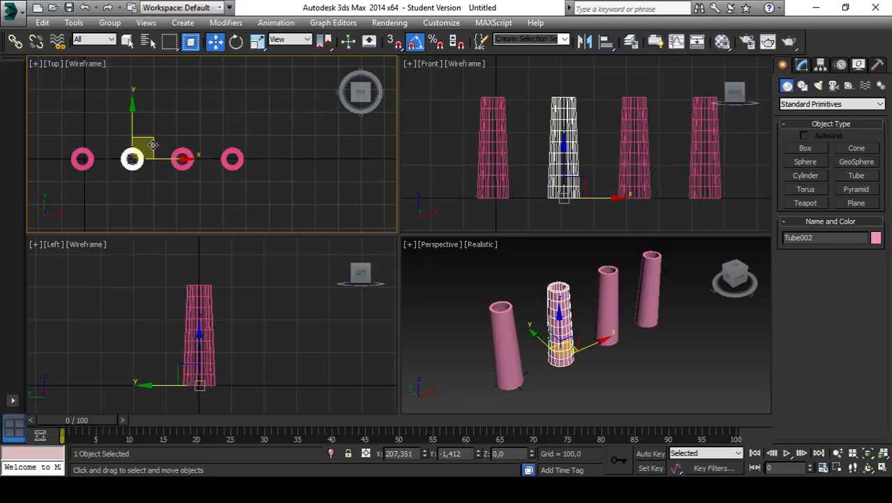
{"action": "left_click_drag", "start_coordinate": [153, 144], "coordinate": [189, 84]}
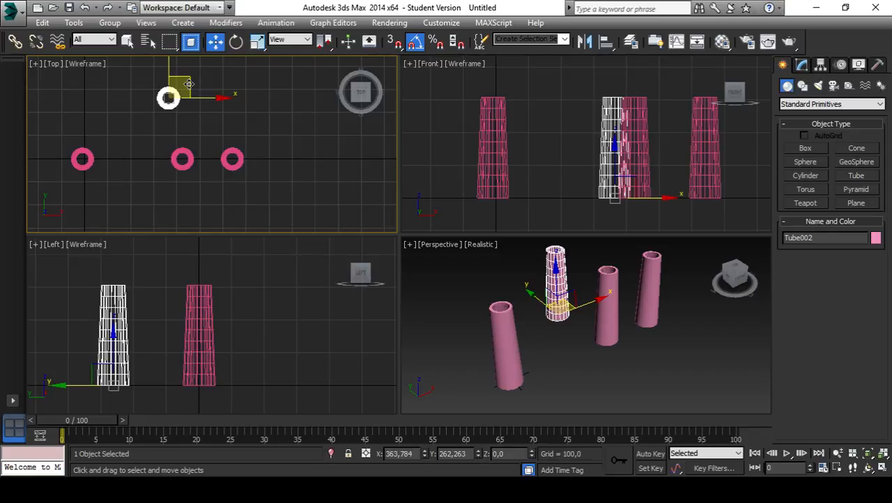
{"action": "key", "text": "ctrl+z"}
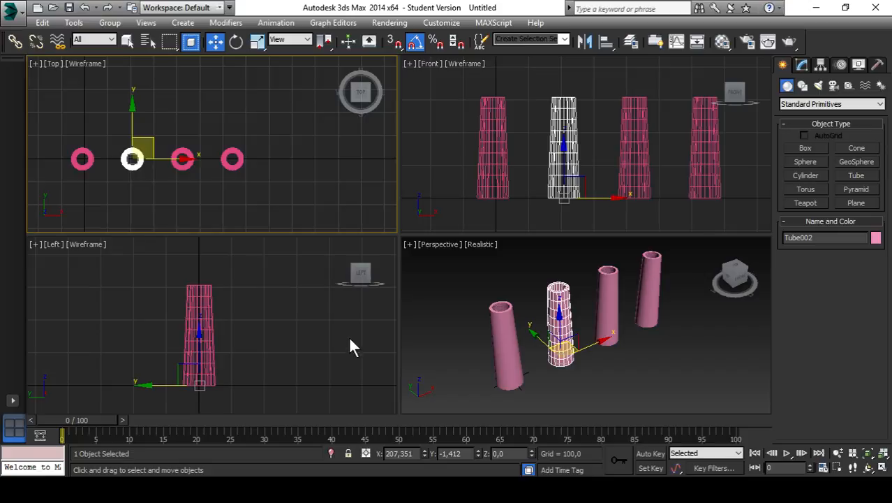
Select the first tube and undo back past the shared Taper modifier so all four tubes are straight
{"action": "left_click", "coordinate": [506, 315]}
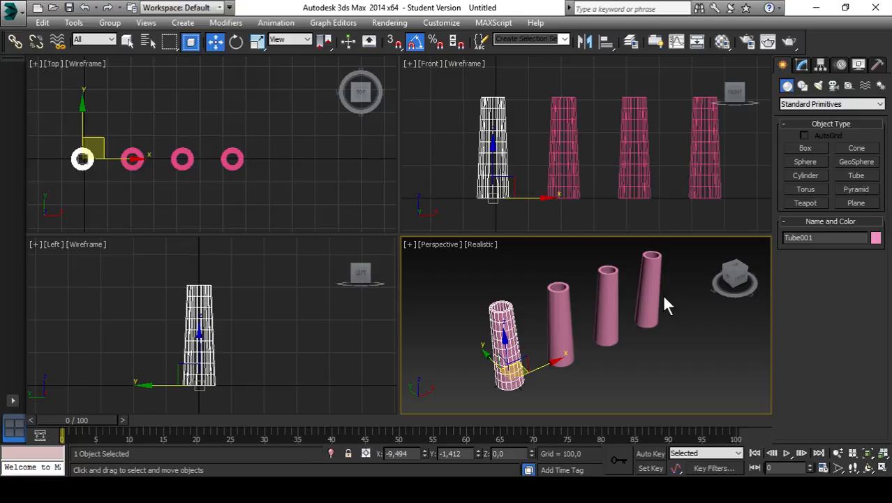
{"action": "key", "text": "ctrl+z"}
{"action": "key", "text": "ctrl+z"}
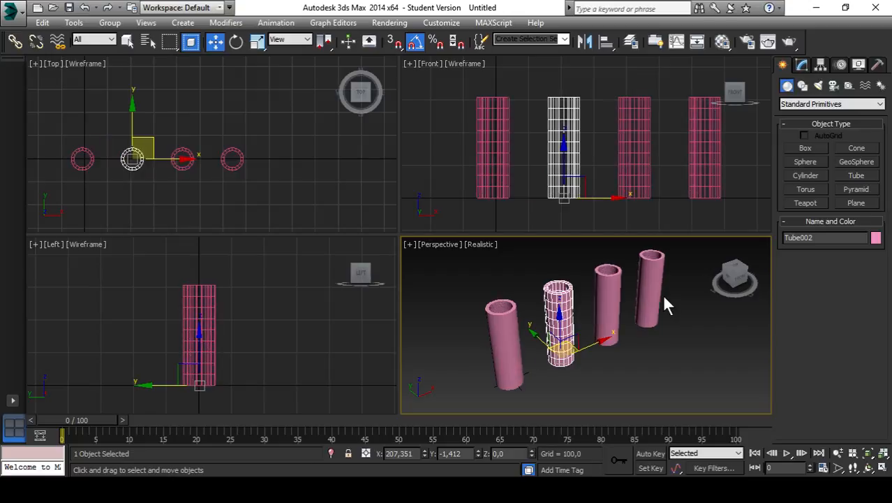
Delete the three instanced tubes in the Top view, keeping only the original first tube
{"action": "left_click", "coordinate": [307, 199]}
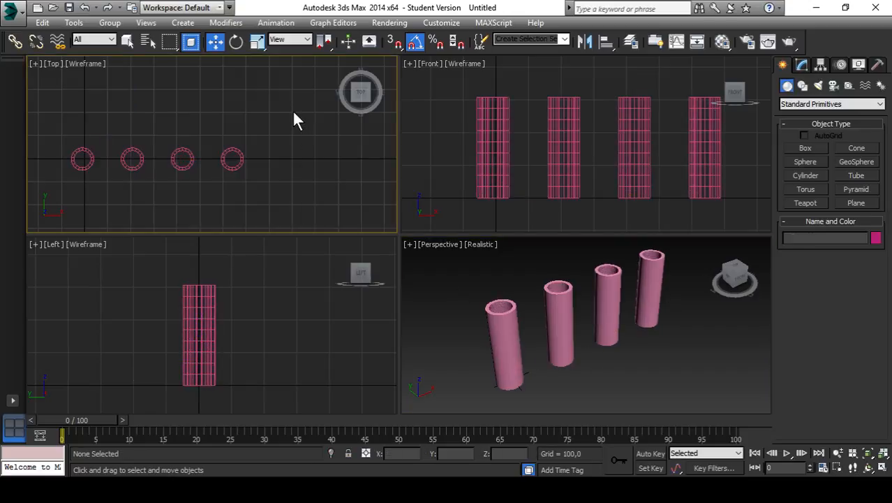
{"action": "left_click_drag", "start_coordinate": [293, 113], "coordinate": [115, 192]}
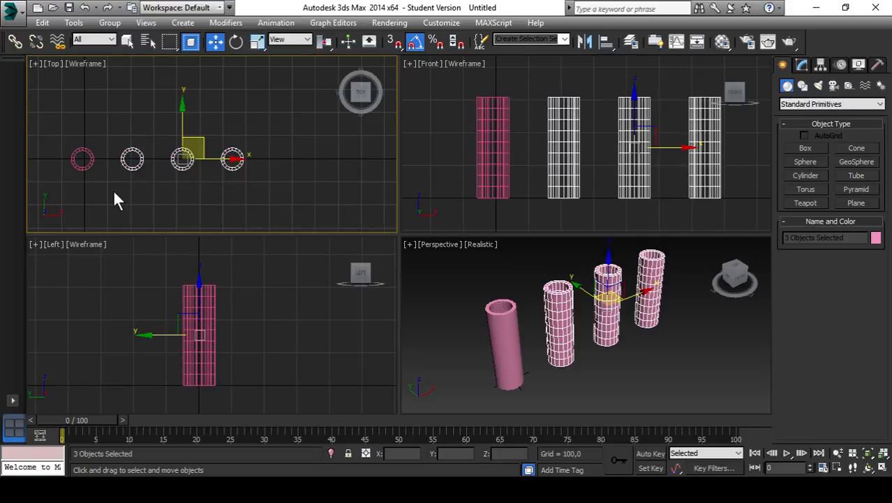
{"action": "key", "text": "Delete"}
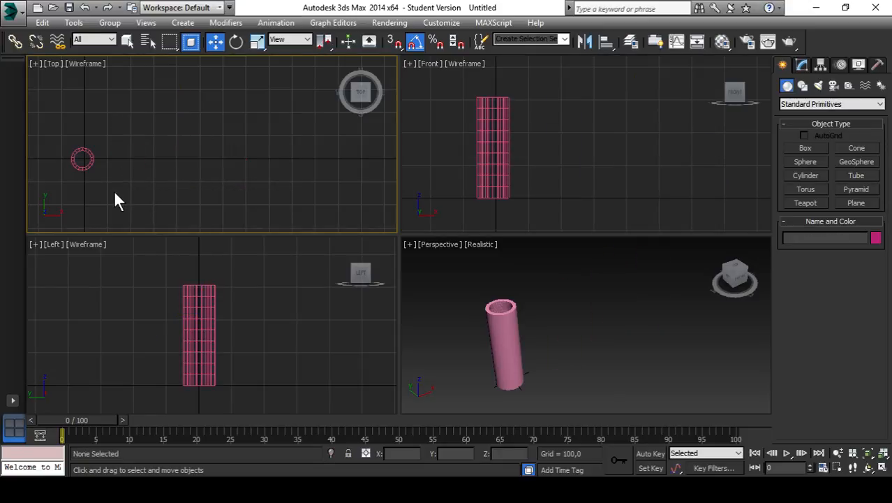
Clone the original tube along the X axis as three instances about 290 units apart, and select the second tube
{"action": "left_click", "coordinate": [86, 165]}
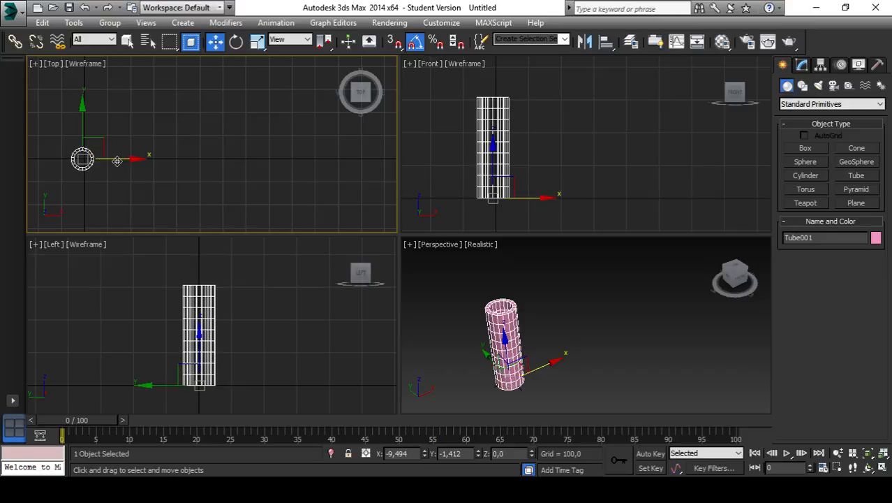
{"action": "mouse_move", "coordinate": [116, 161]}
{"action": "left_mouse_down", "text": "shift"}
{"action": "mouse_move", "coordinate": [197, 166]}
{"action": "mouse_move", "coordinate": [185, 172]}
{"action": "left_mouse_up", "text": "shift"}
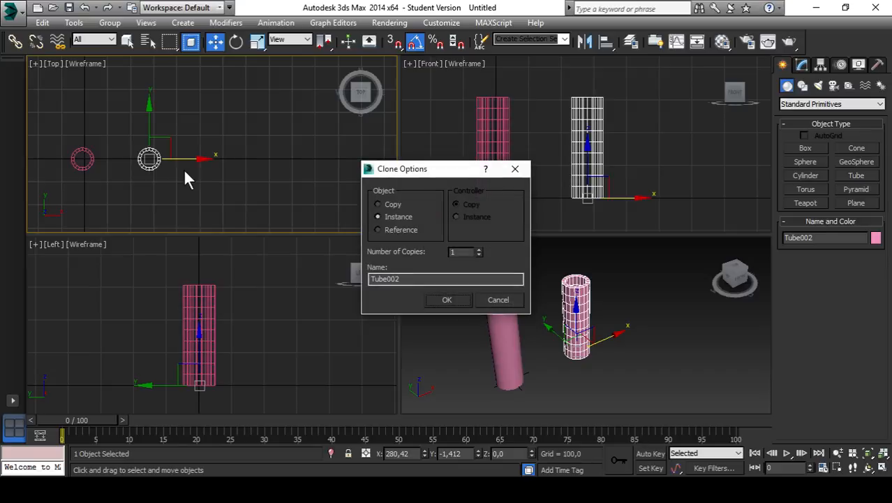
{"action": "left_click", "coordinate": [478, 251]}
{"action": "left_click", "coordinate": [479, 250]}
{"action": "left_click", "coordinate": [444, 300]}
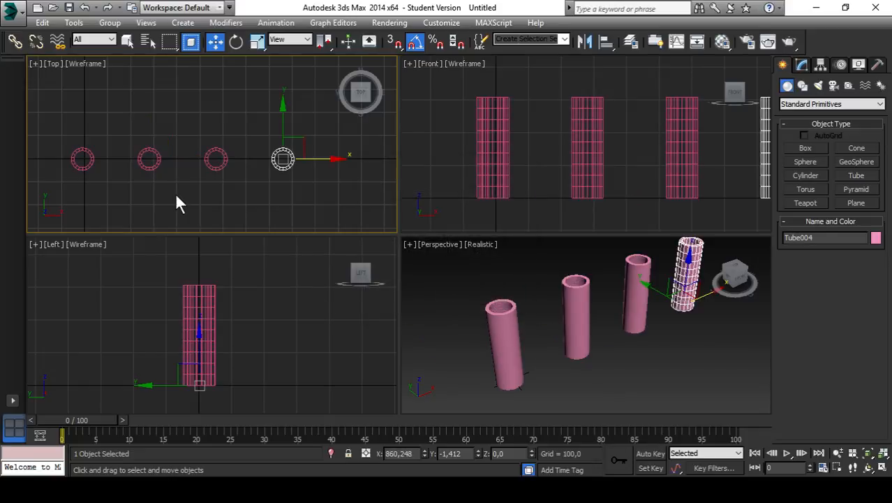
{"action": "left_click", "coordinate": [154, 167]}
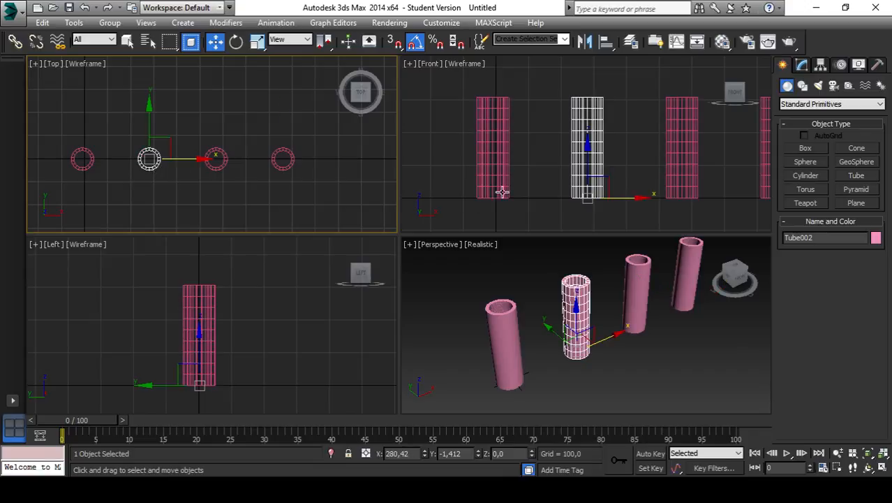
Add a Bend modifier with an angle of 73 to the second tube and delete that modifier from its stack
{"action": "left_click", "coordinate": [799, 63]}
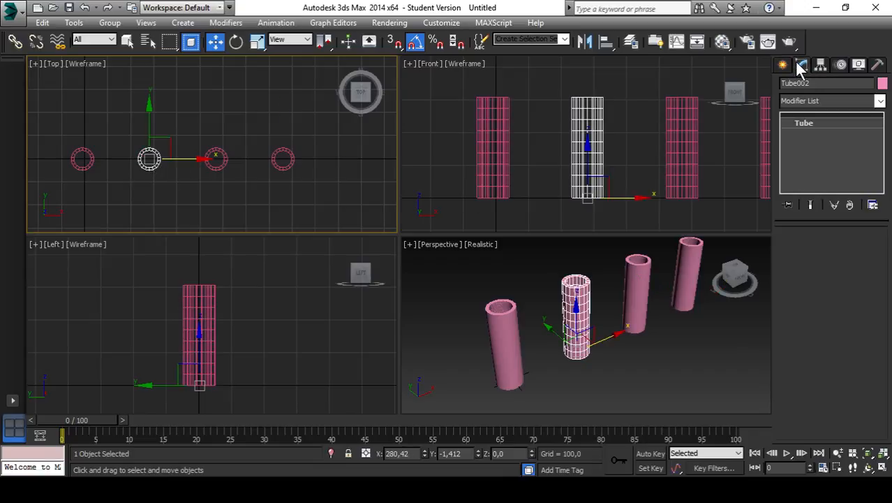
{"action": "left_click", "coordinate": [827, 102]}
{"action": "key", "text": "b"}
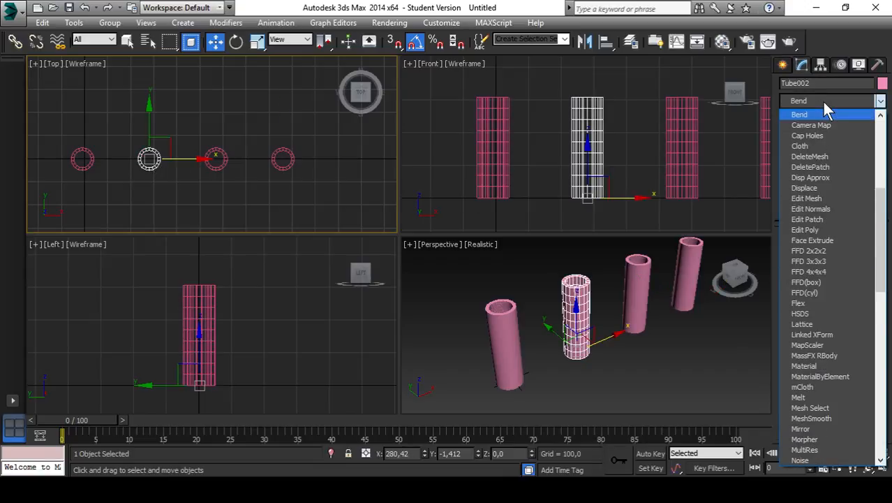
{"action": "key", "text": "Return"}
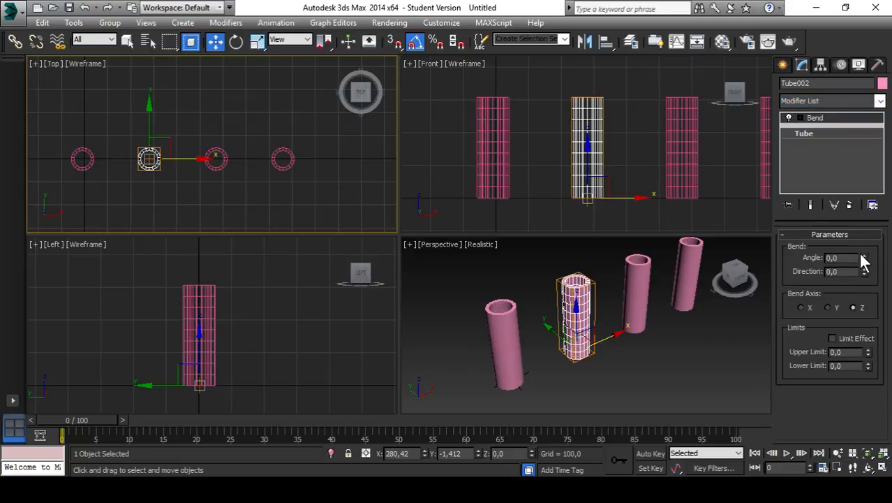
{"action": "left_click_drag", "start_coordinate": [864, 258], "coordinate": [849, 160]}
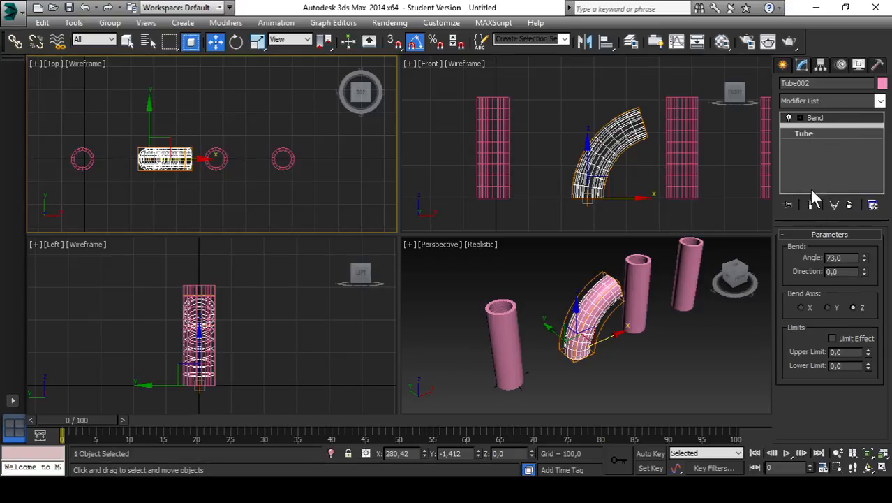
{"action": "right_click", "coordinate": [788, 118]}
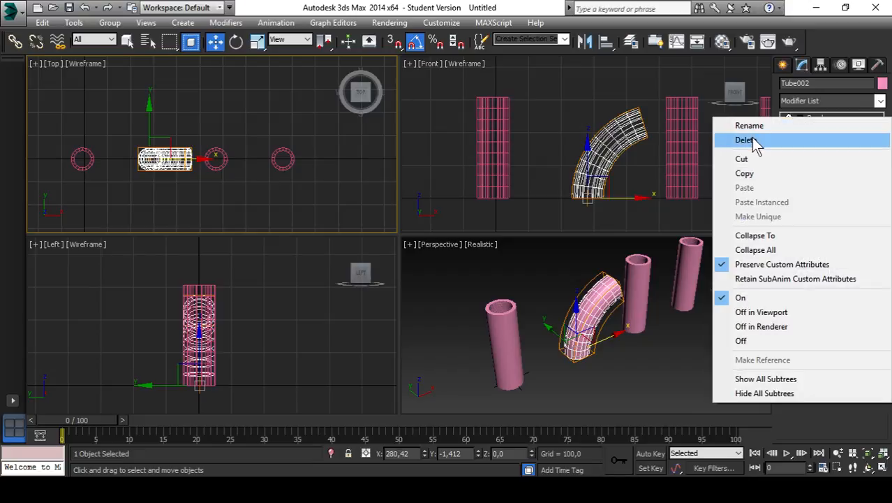
{"action": "left_click", "coordinate": [751, 139]}
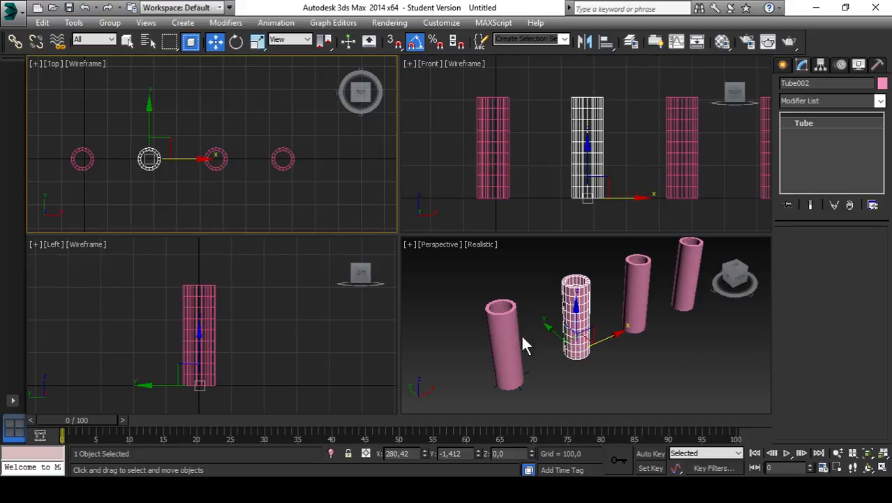
Apply a Bend modifier with an angle of -43.5 to the original first tube and deselect it
{"action": "left_click", "coordinate": [501, 327]}
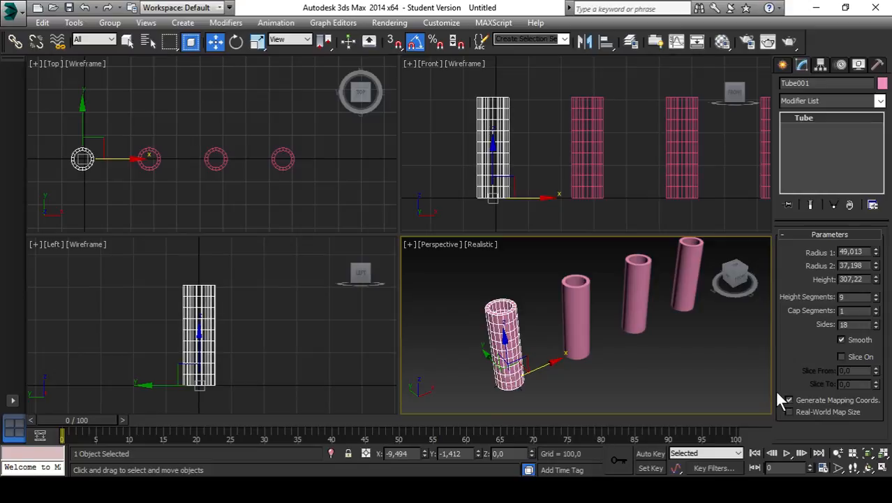
{"action": "left_click", "coordinate": [828, 102]}
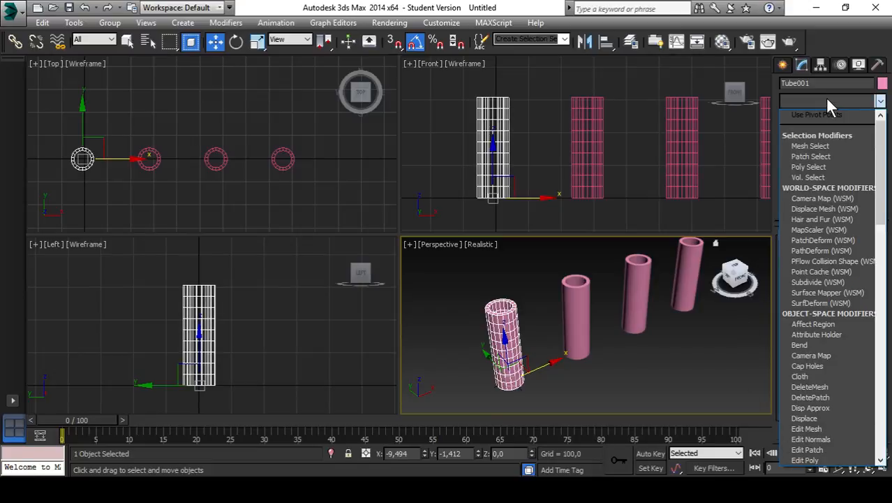
{"action": "key", "text": "b"}
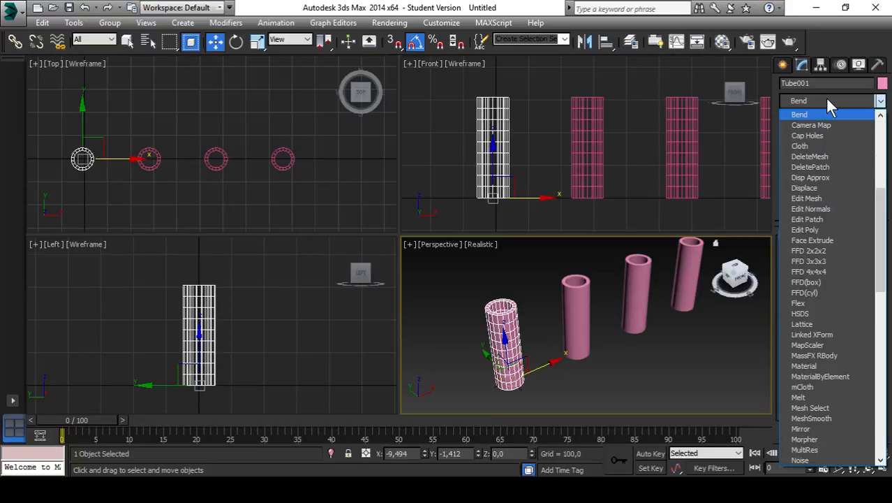
{"action": "key", "text": "Return"}
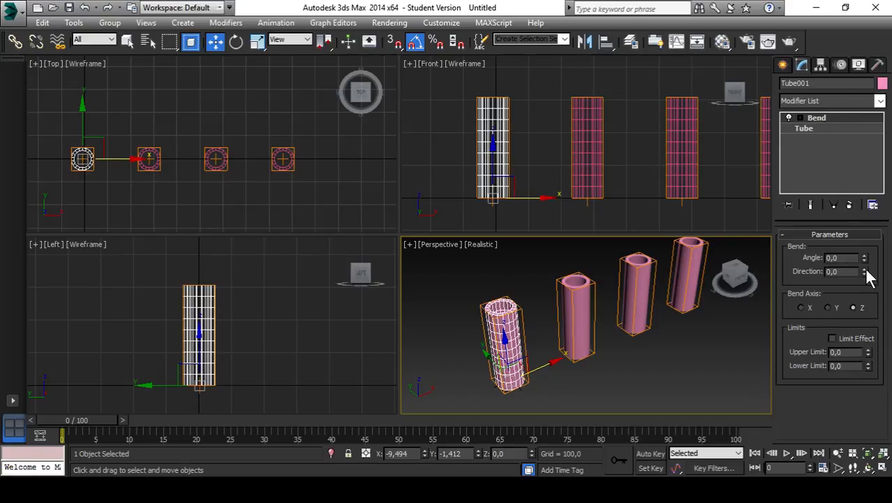
{"action": "left_click_drag", "start_coordinate": [864, 258], "coordinate": [887, 323]}
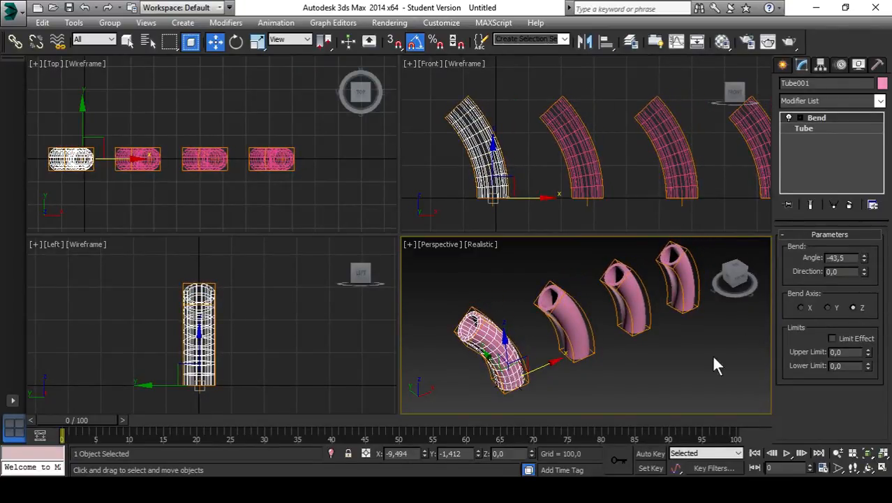
{"action": "left_click", "coordinate": [636, 364]}
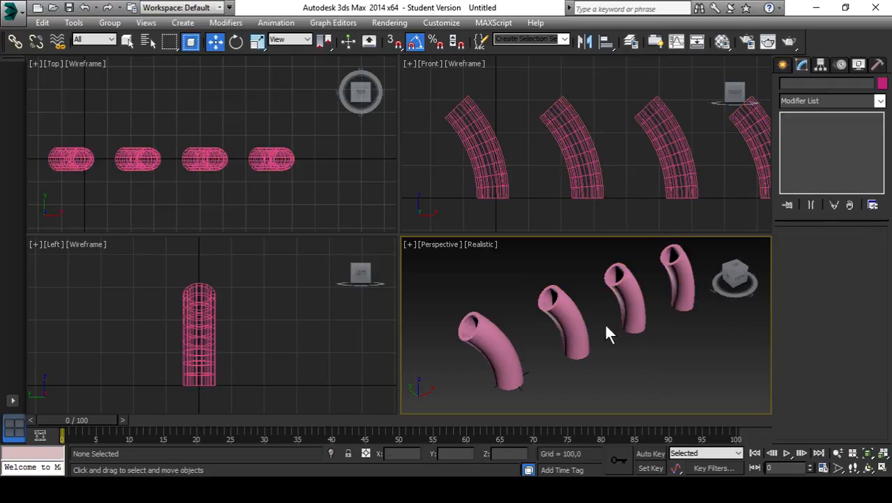
Add a Taper modifier above the Bend on the second tube and set its amount to -0.68
{"action": "left_click", "coordinate": [569, 314]}
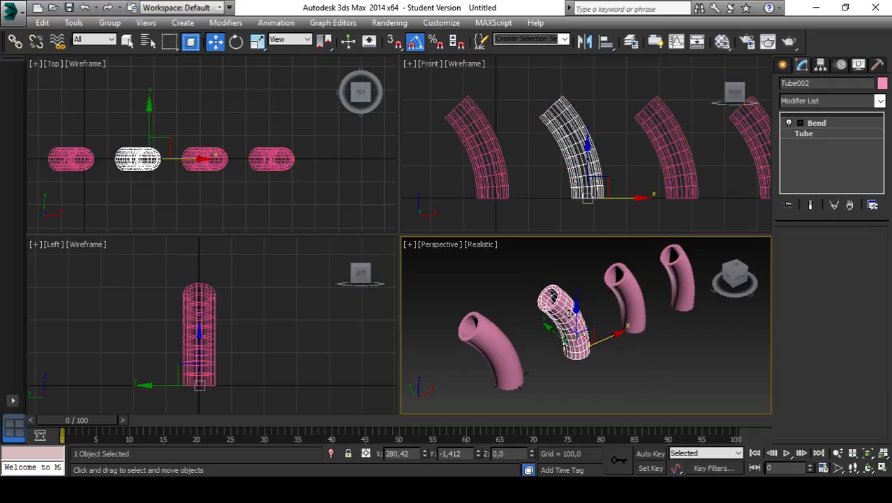
{"action": "left_click", "coordinate": [820, 100]}
{"action": "key", "text": "t"}
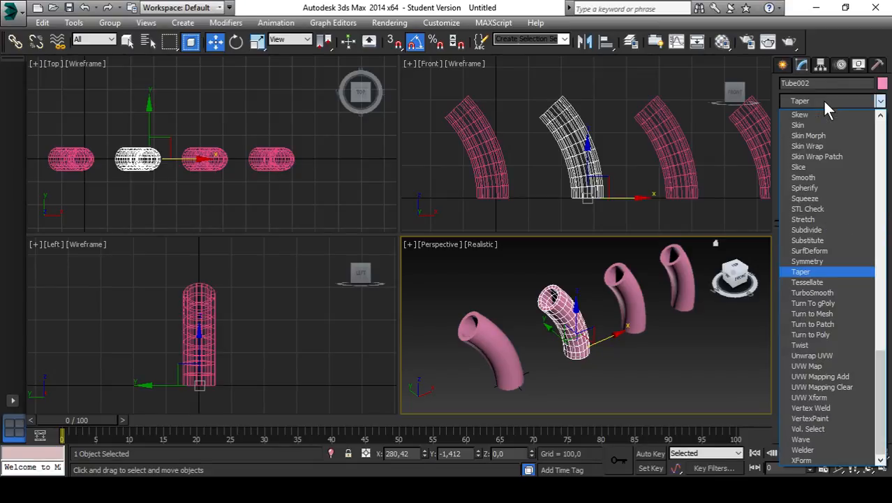
{"action": "key", "text": "Return"}
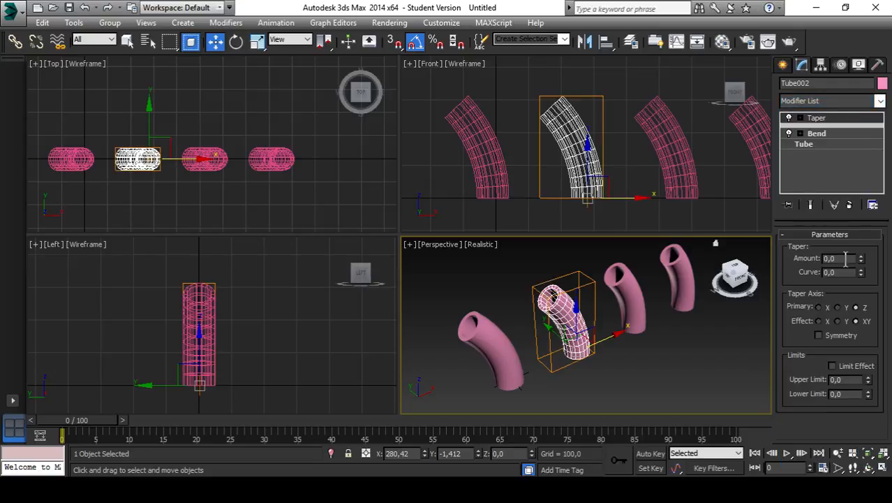
{"action": "left_click_drag", "start_coordinate": [860, 259], "coordinate": [802, 323]}
{"action": "mouse_move", "coordinate": [645, 365]}
{"action": "middle_mouse_down", "text": "alt"}
{"action": "mouse_move", "coordinate": [624, 348]}
{"action": "mouse_move", "coordinate": [593, 284]}
{"action": "mouse_move", "coordinate": [629, 362]}
{"action": "mouse_move", "coordinate": [642, 367]}
{"action": "middle_mouse_up", "text": "alt"}
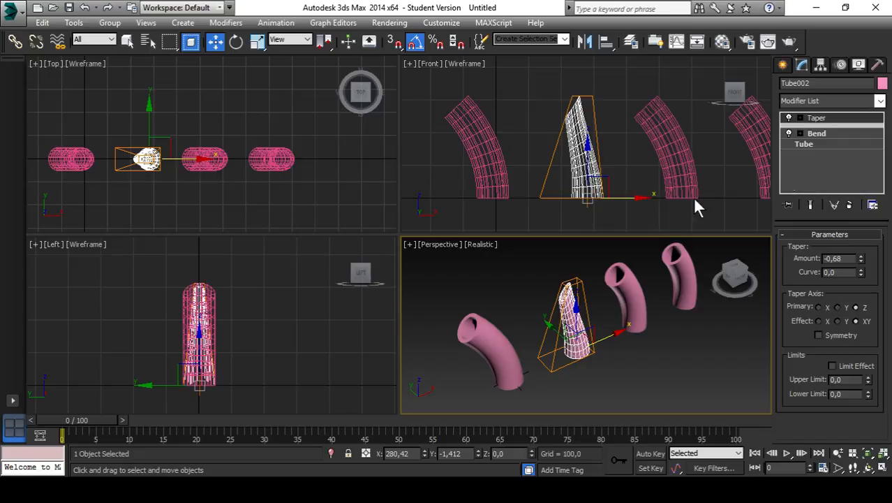
Vary the first tube's Bend angle, nearly straightening it at -1 and ending with a strong bend toward negative X
{"action": "left_click", "coordinate": [477, 317]}
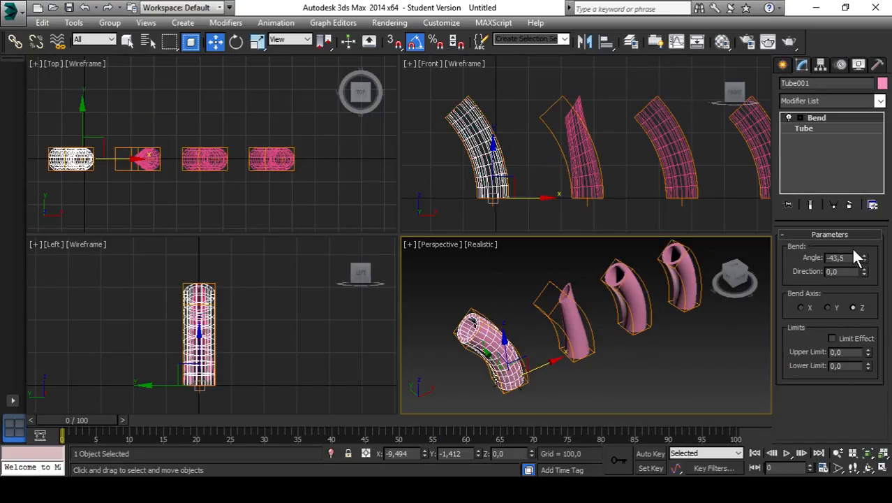
{"action": "left_click_drag", "start_coordinate": [863, 259], "coordinate": [881, 205]}
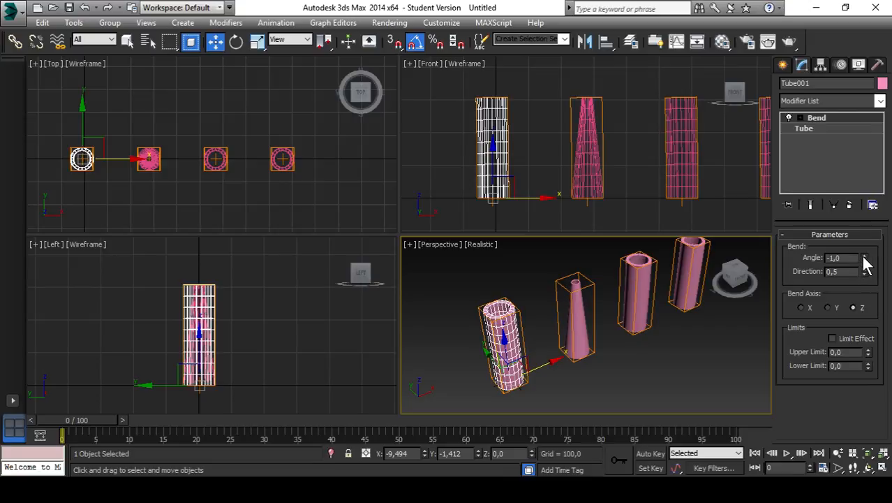
{"action": "left_click_drag", "start_coordinate": [864, 257], "coordinate": [820, 352]}
Set the second tube's Taper amount to 0.12 and leave modifier editing
{"action": "left_click", "coordinate": [567, 331]}
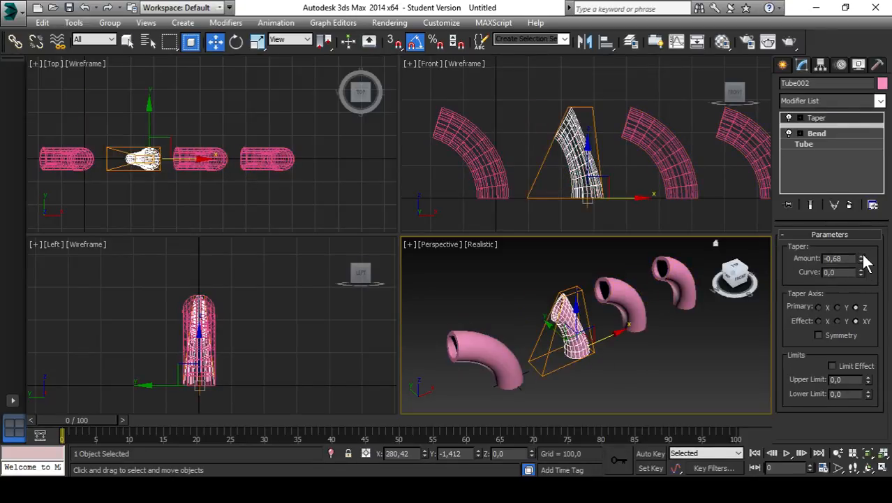
{"action": "left_click_drag", "start_coordinate": [862, 258], "coordinate": [844, 203]}
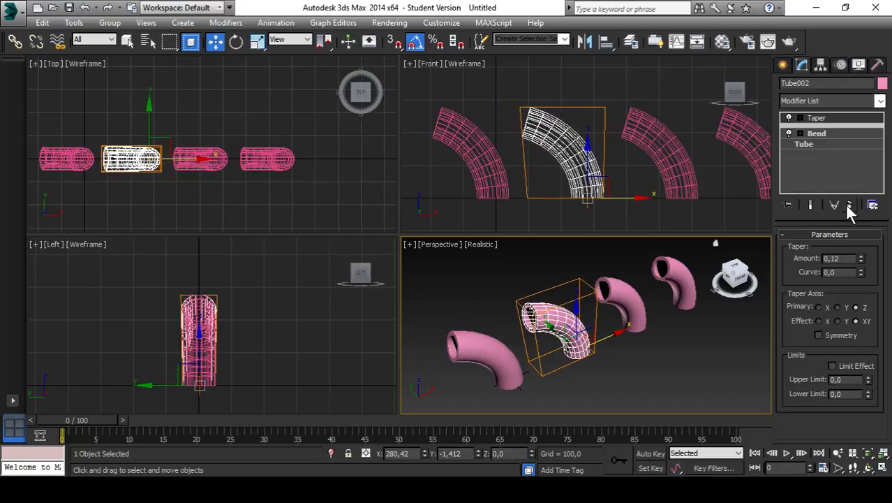
{"action": "left_click", "coordinate": [782, 66]}
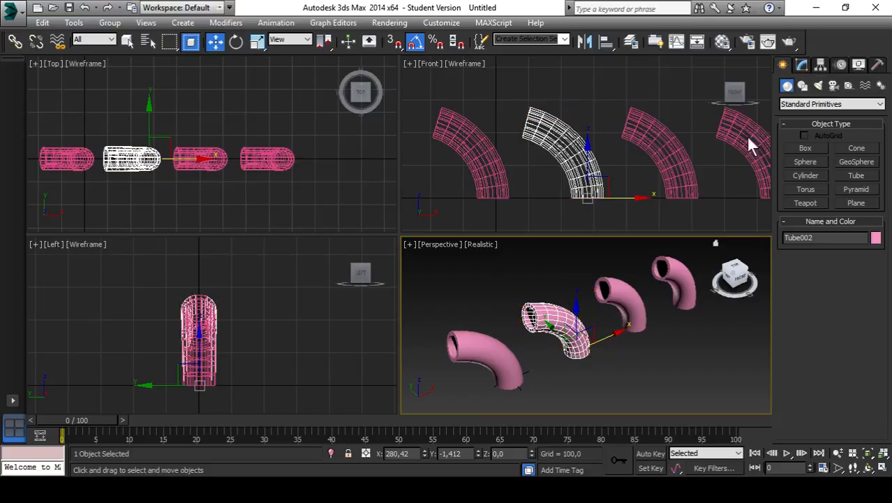
{"action": "middle_click_drag", "start_coordinate": [611, 391], "coordinate": [598, 383]}
{"action": "scroll", "coordinate": [594, 387], "scroll_direction": "down", "scroll_amount": 2}
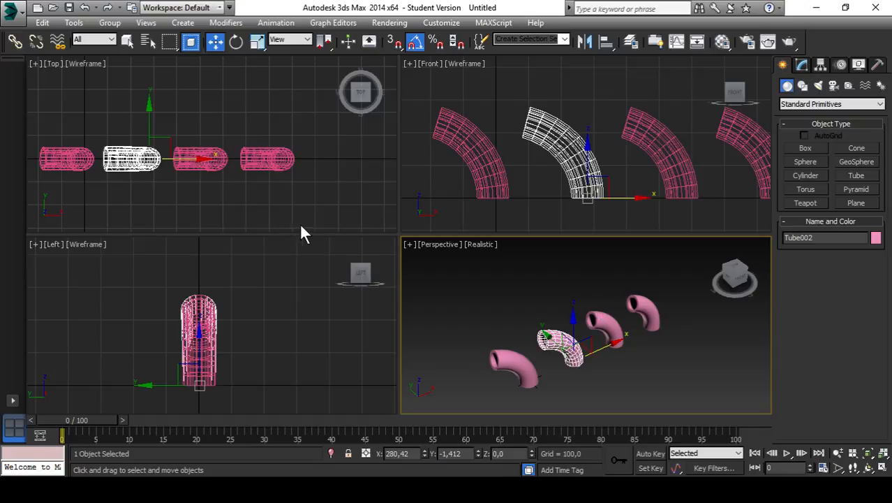
{"action": "middle_click_drag", "start_coordinate": [276, 192], "coordinate": [309, 187]}
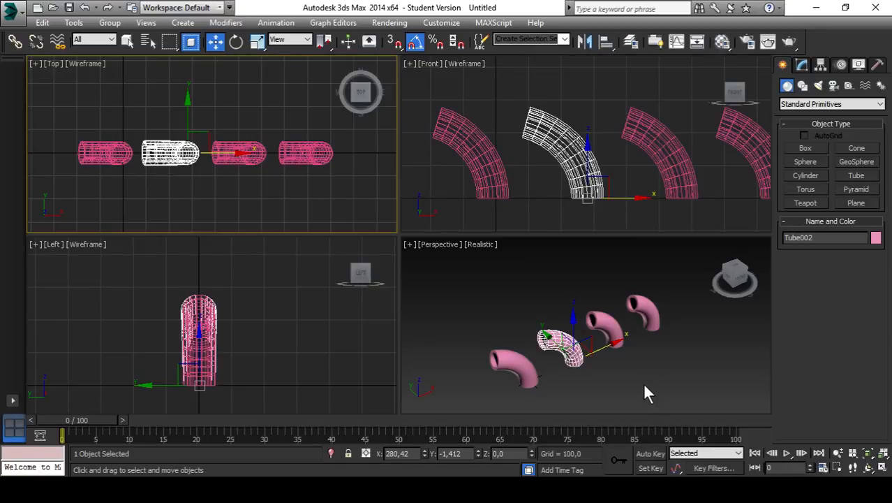
{"action": "mouse_move", "coordinate": [631, 372]}
{"action": "middle_mouse_down", "text": "alt"}
{"action": "mouse_move", "coordinate": [540, 377]}
{"action": "mouse_move", "coordinate": [631, 358]}
{"action": "middle_mouse_up", "text": "alt"}
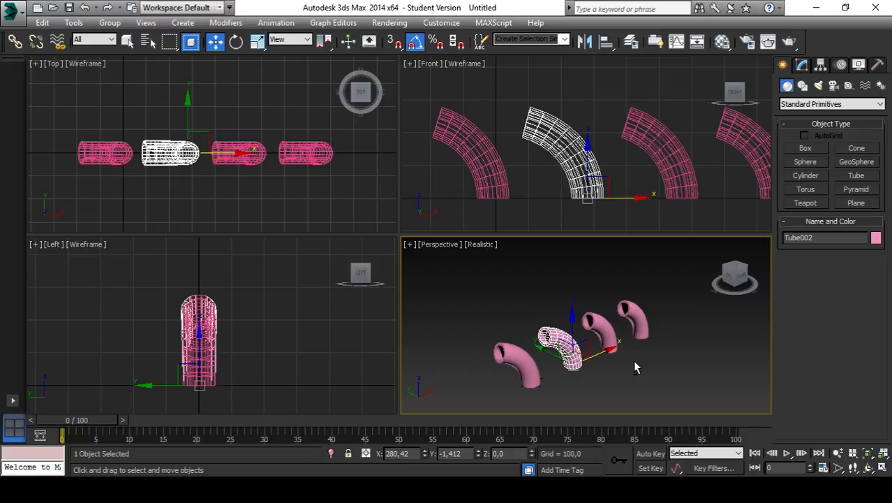